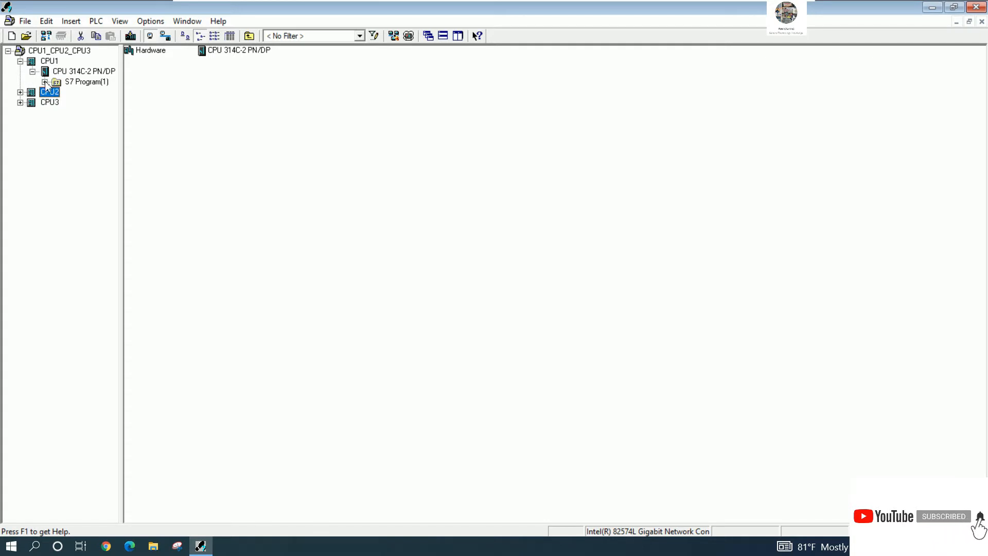
# Check the IP address and subnet of CPU1's PN-IO interface in its hardware configuration, leaving the settings unchanged
pyautogui.click(82, 71)
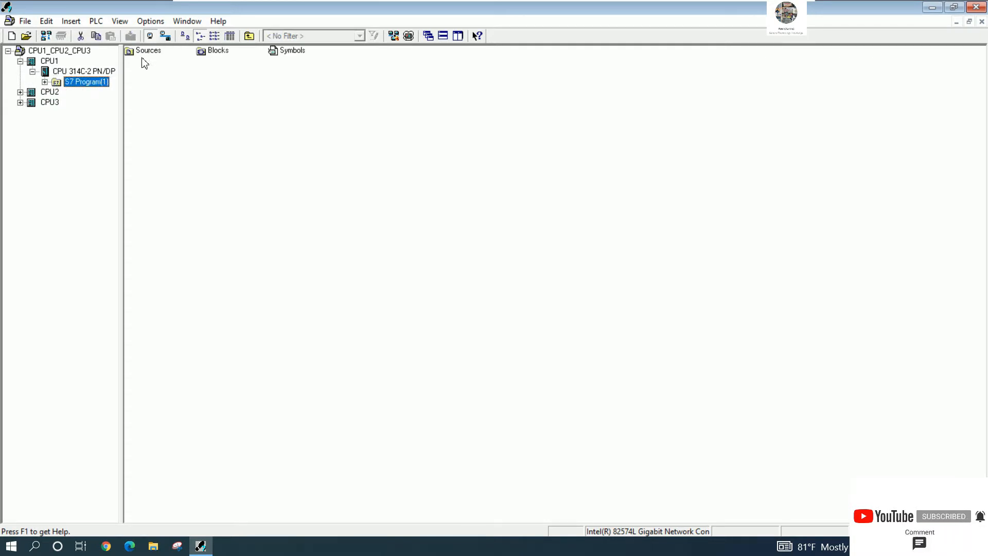
pyautogui.click(84, 71)
pyautogui.click(51, 61)
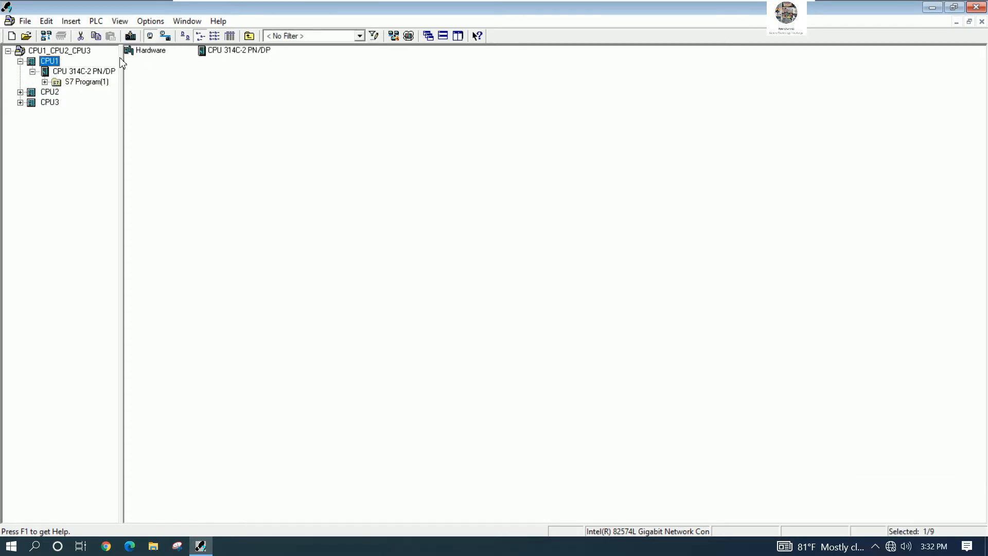
pyautogui.click(150, 54)
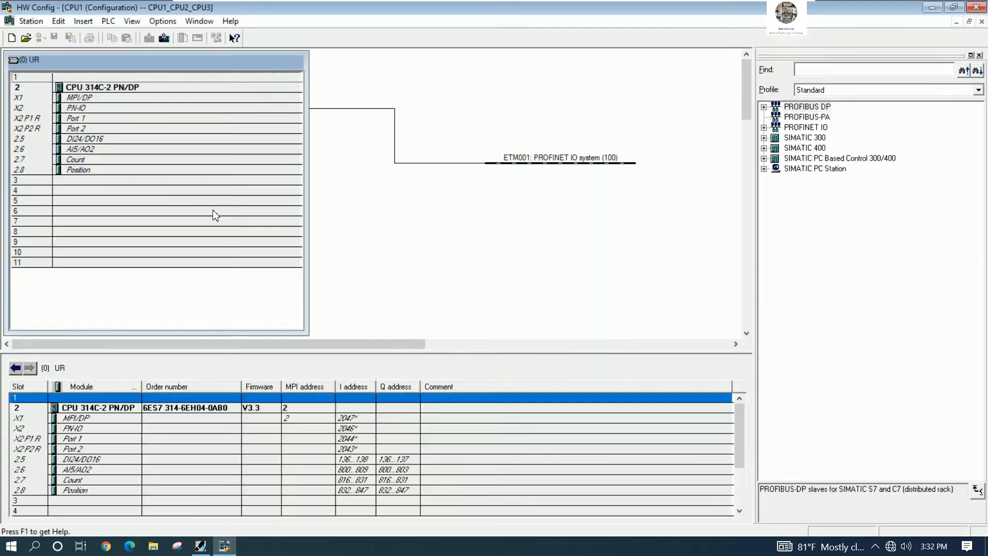
pyautogui.doubleClick(82, 109)
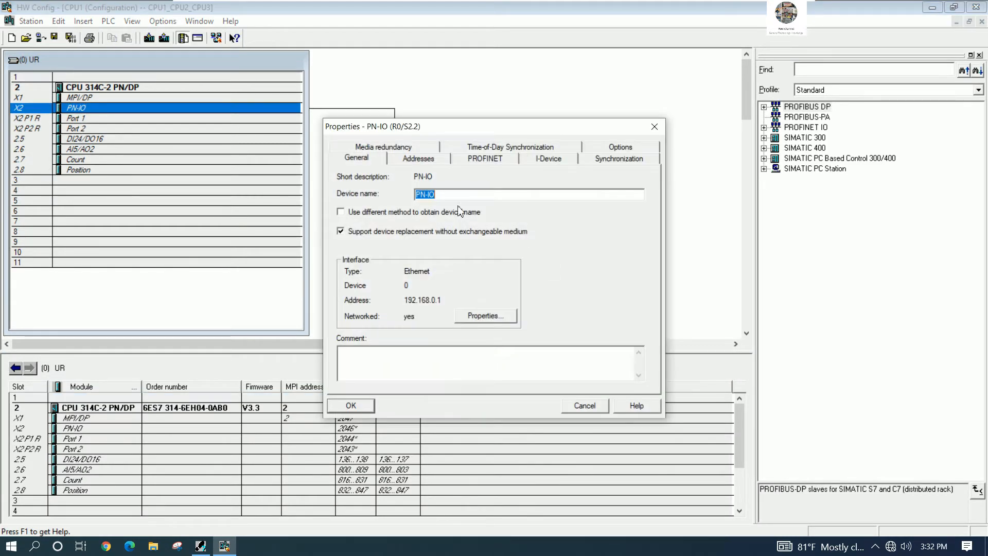
pyautogui.click(484, 316)
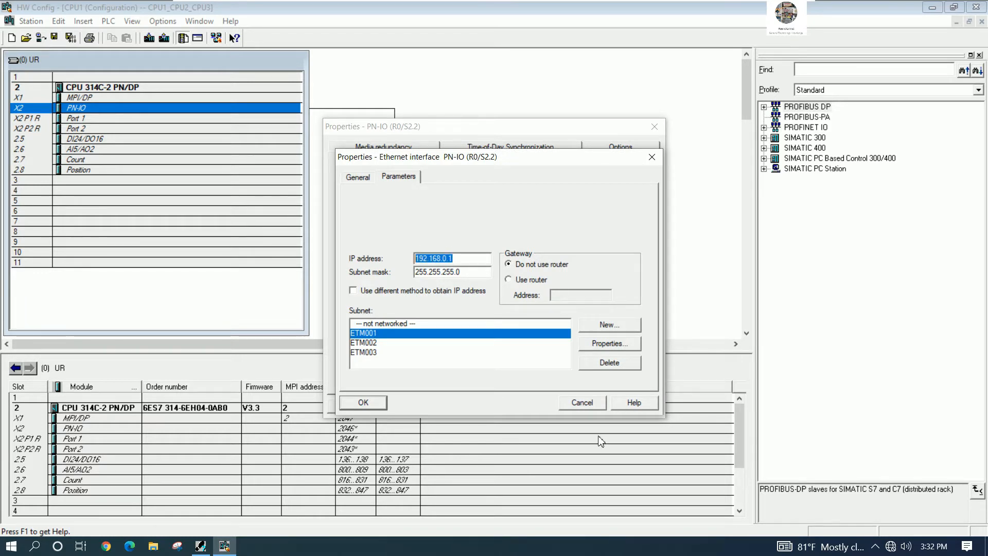
pyautogui.click(586, 404)
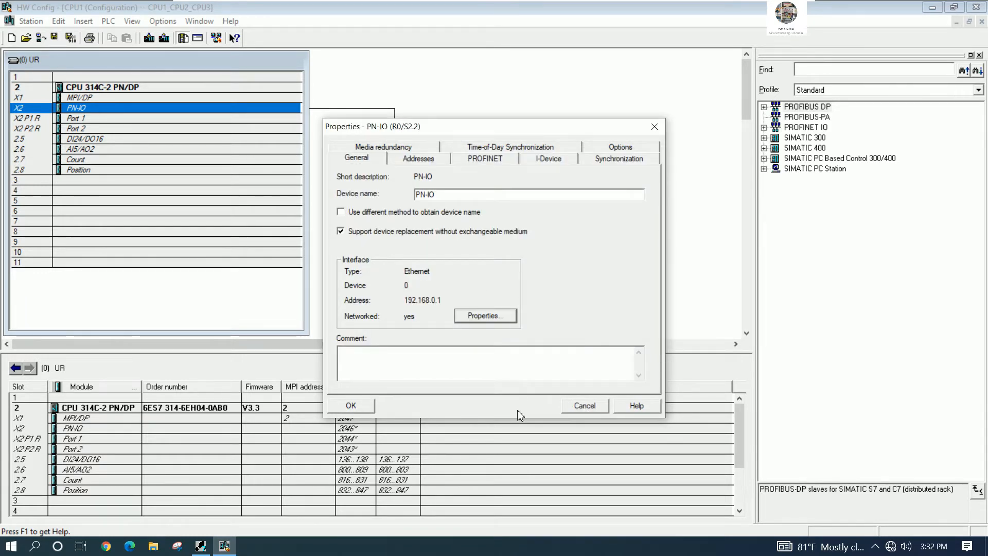
pyautogui.click(579, 409)
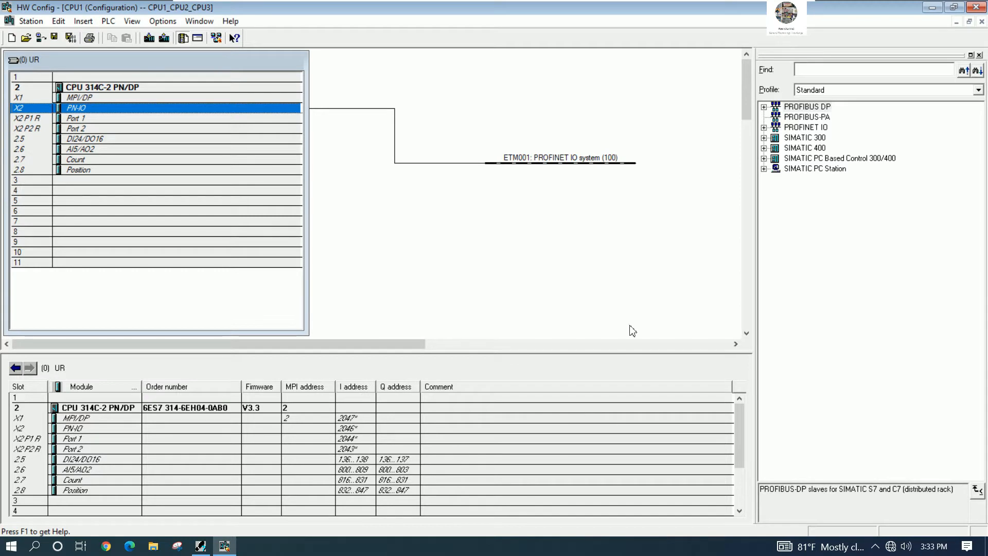
pyautogui.click(976, 7)
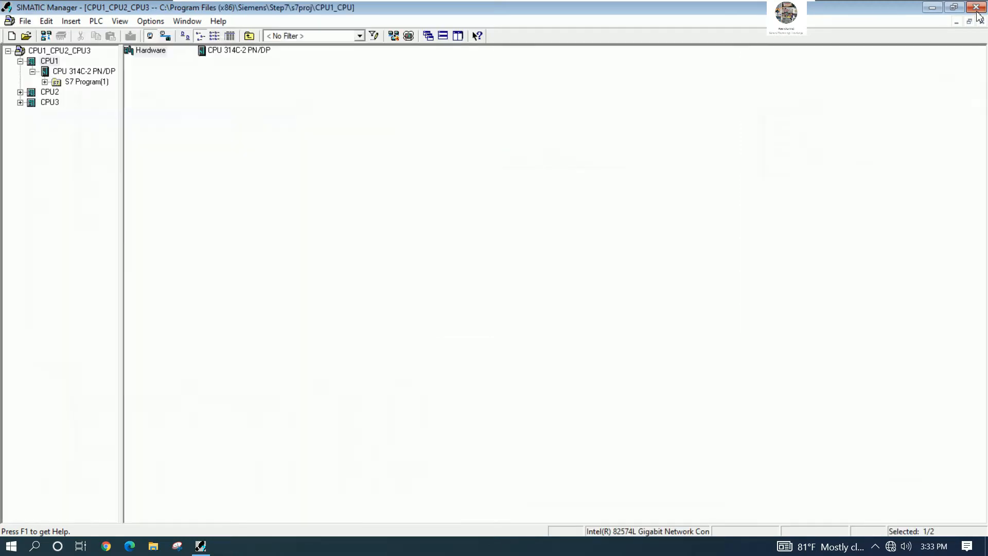
# Check the IP address and subnet of CPU2's PN-IO interface in its hardware configuration, leaving the settings unchanged
pyautogui.click(21, 93)
pyautogui.click(47, 93)
pyautogui.click(32, 103)
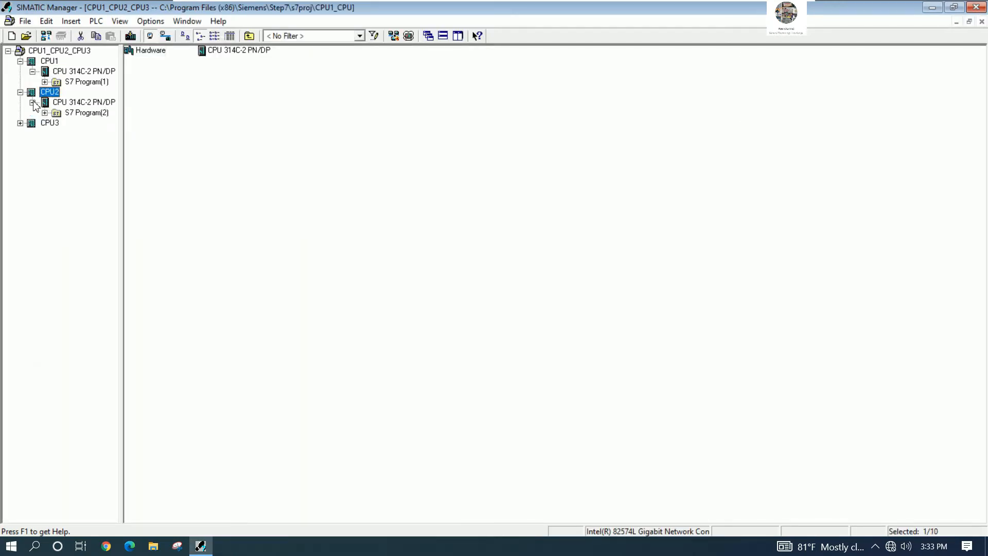
pyautogui.click(163, 51)
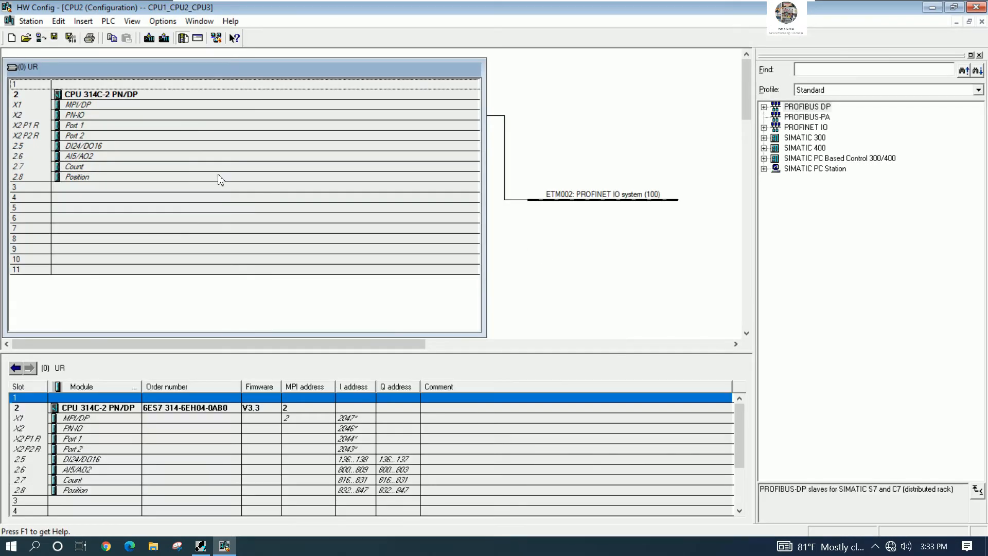
pyautogui.doubleClick(98, 117)
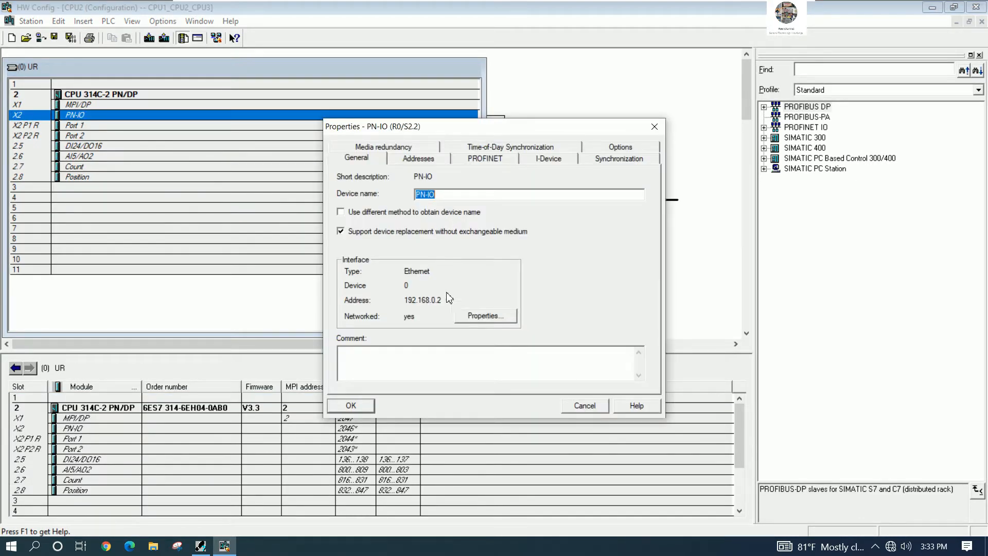
pyautogui.click(468, 314)
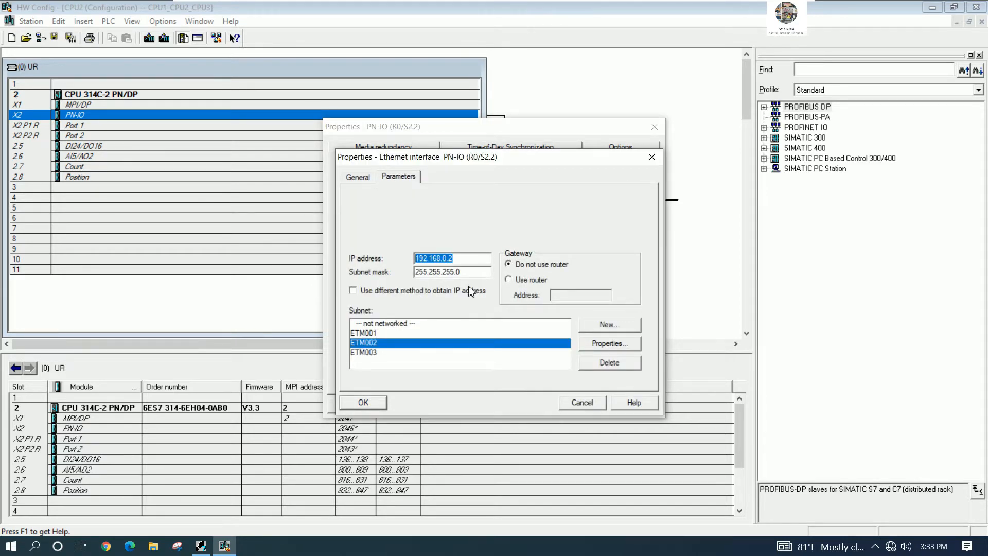
pyautogui.click(589, 405)
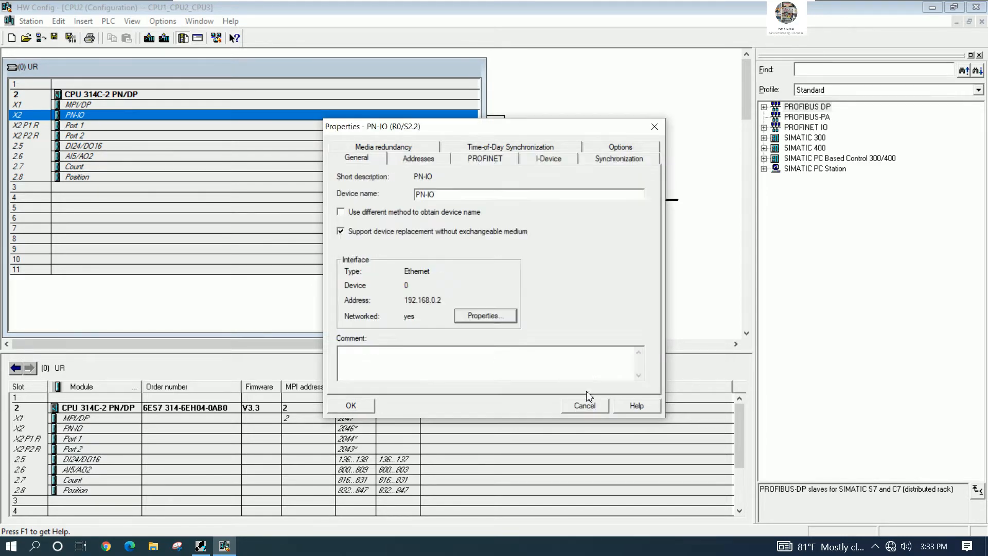
pyautogui.click(599, 406)
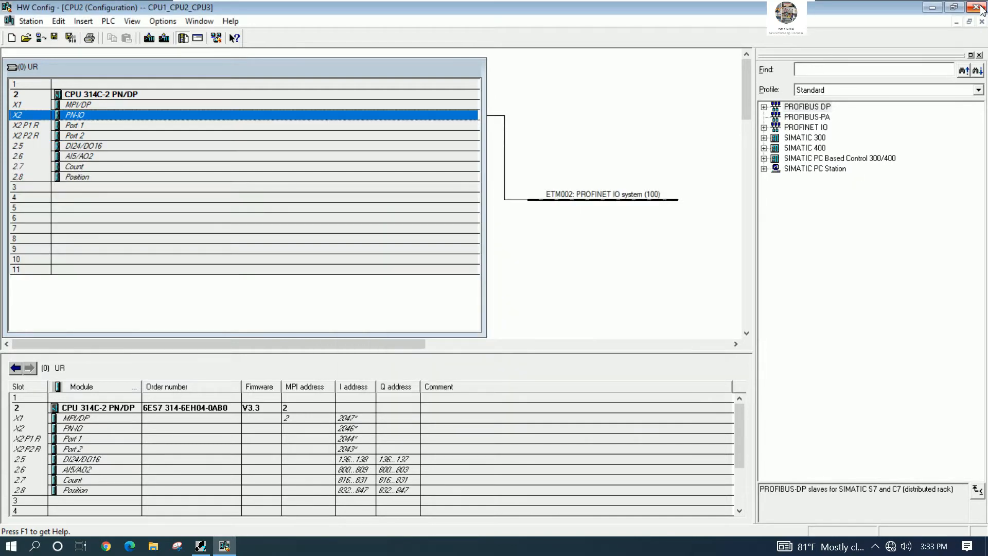
pyautogui.click(976, 7)
# Check the IP address and subnet of CPU3's PN-IO interface in its hardware configuration, leaving the settings unchanged
pyautogui.click(21, 124)
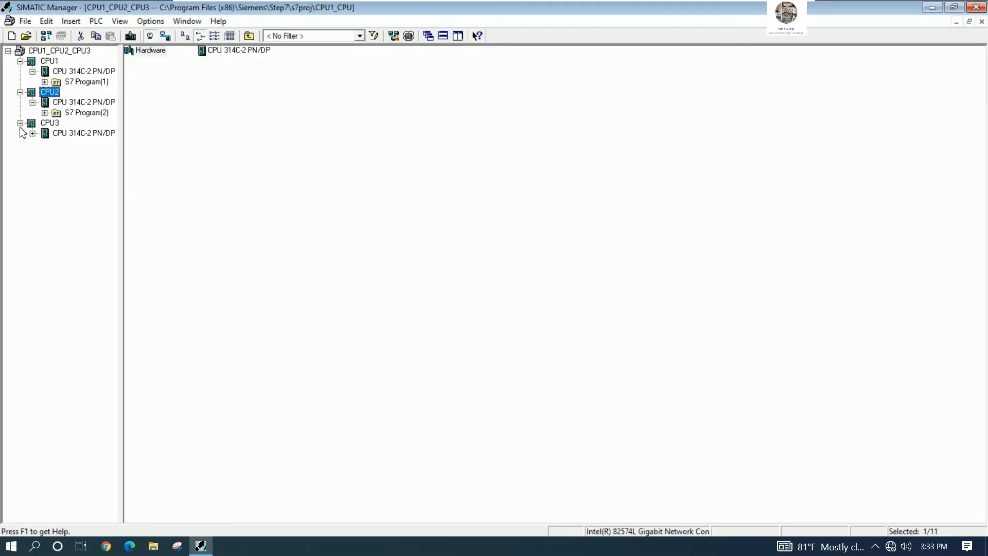
pyautogui.click(32, 133)
pyautogui.click(49, 124)
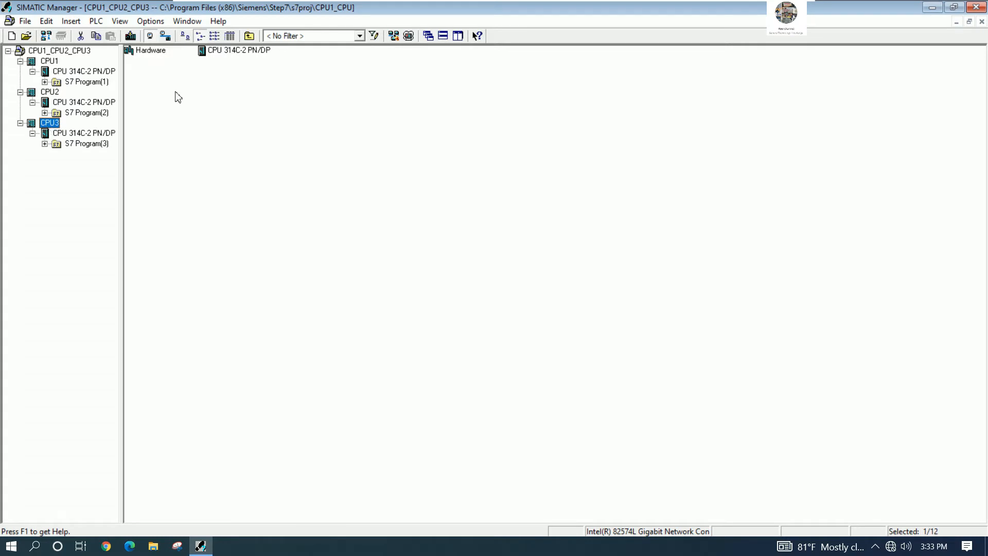
pyautogui.click(150, 50)
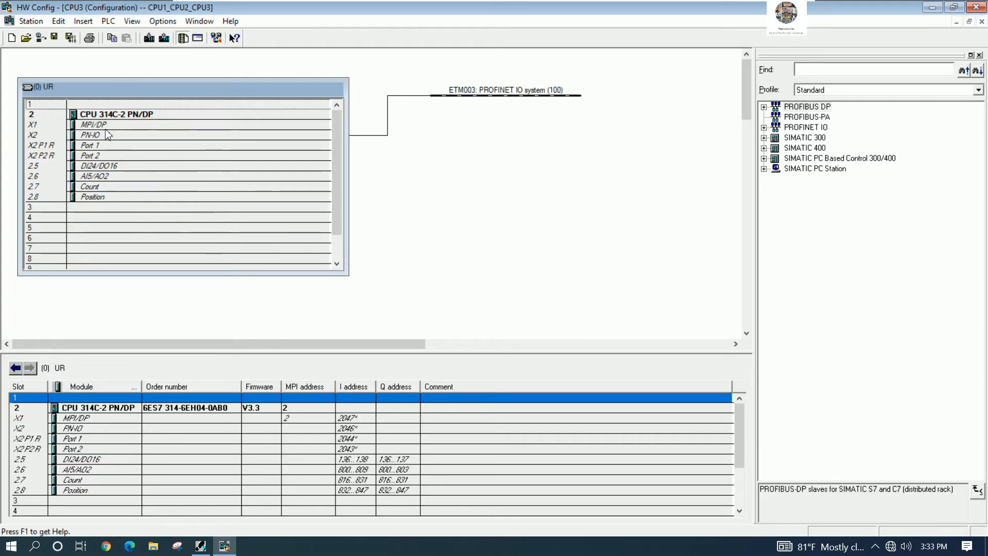
pyautogui.doubleClick(106, 135)
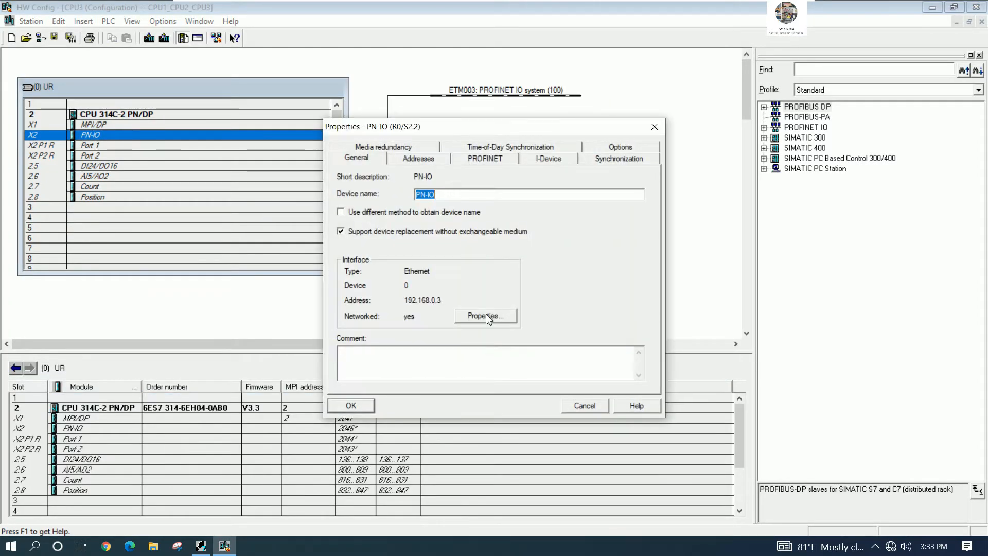
pyautogui.click(487, 316)
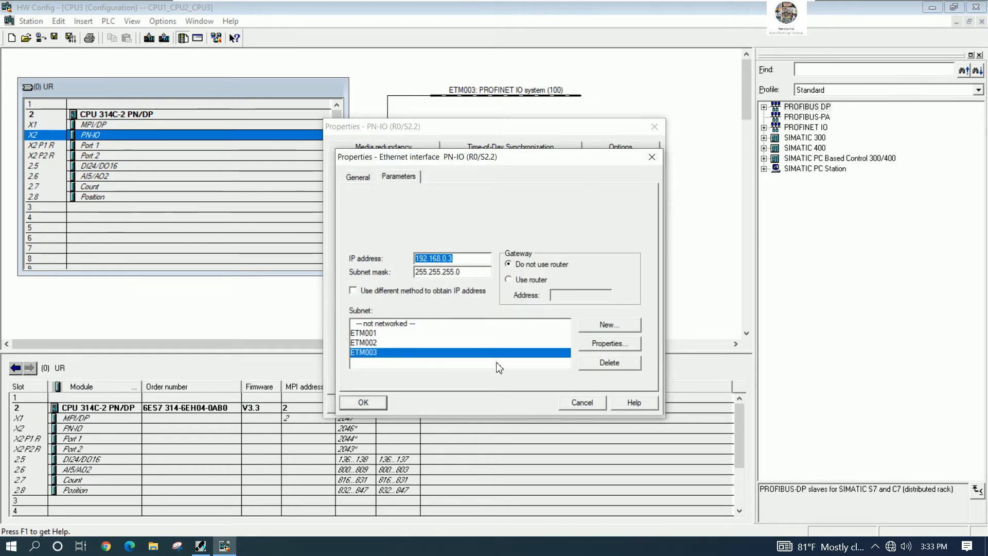
pyautogui.click(585, 405)
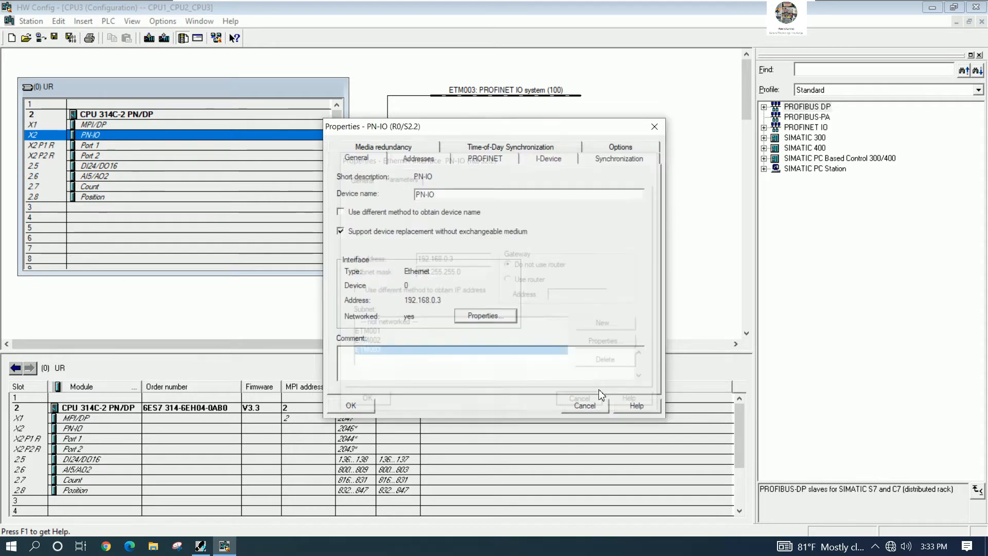
pyautogui.click(661, 130)
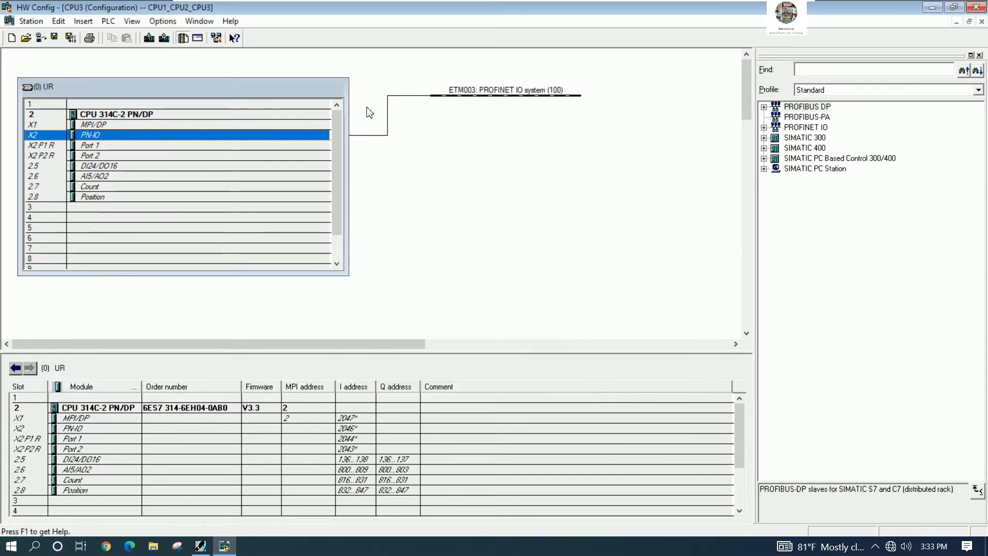
pyautogui.click(975, 7)
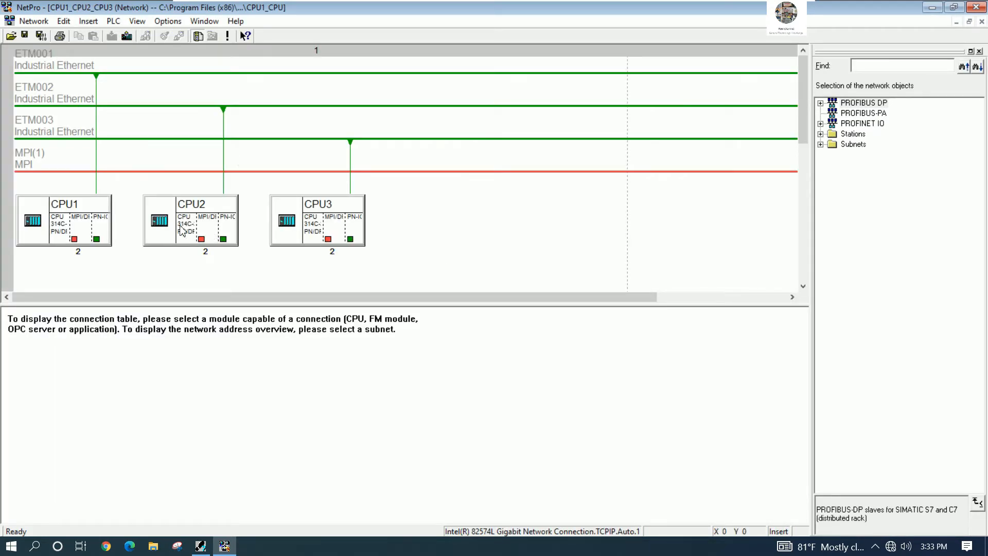
# In the NetPro network view, examine the partner addresses of CPU1's S7 connections with local IDs 1 and 2
pyautogui.click(67, 235)
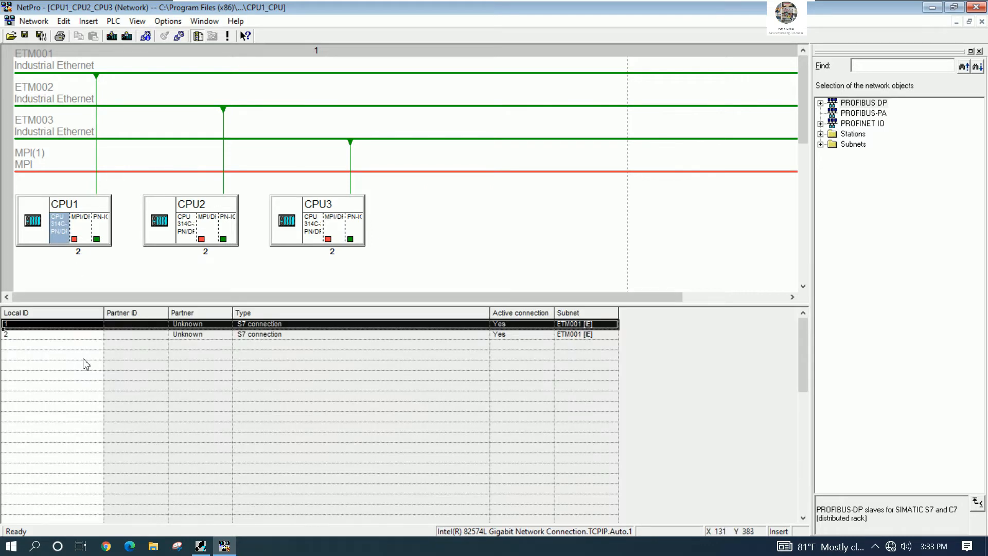
pyautogui.doubleClick(39, 325)
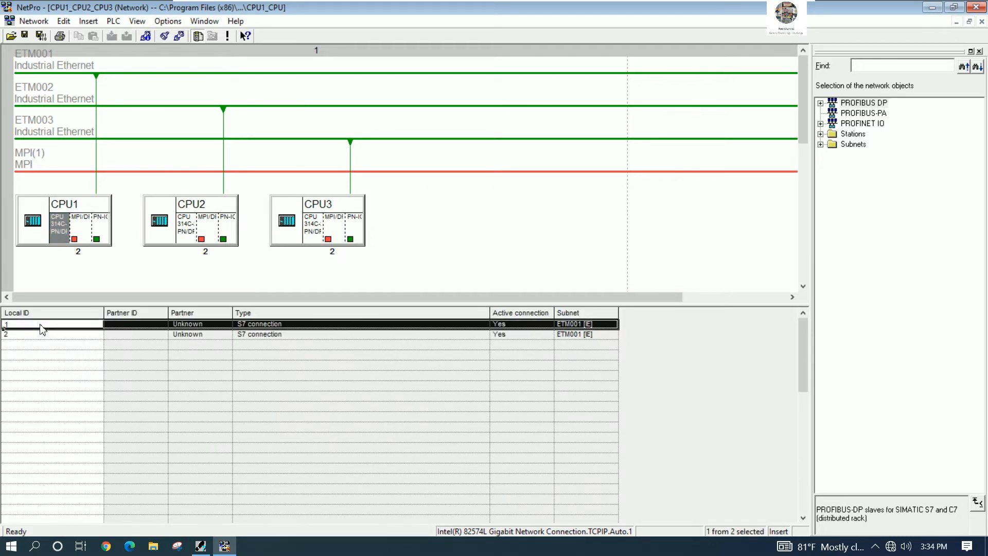
pyautogui.moveTo(570, 344); pyautogui.dragTo(504, 341)
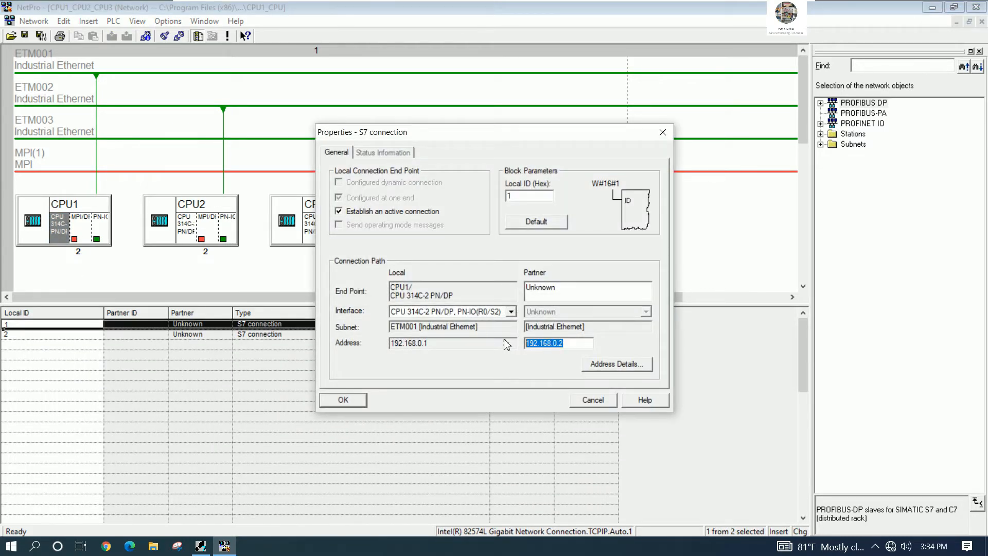
pyautogui.click(592, 400)
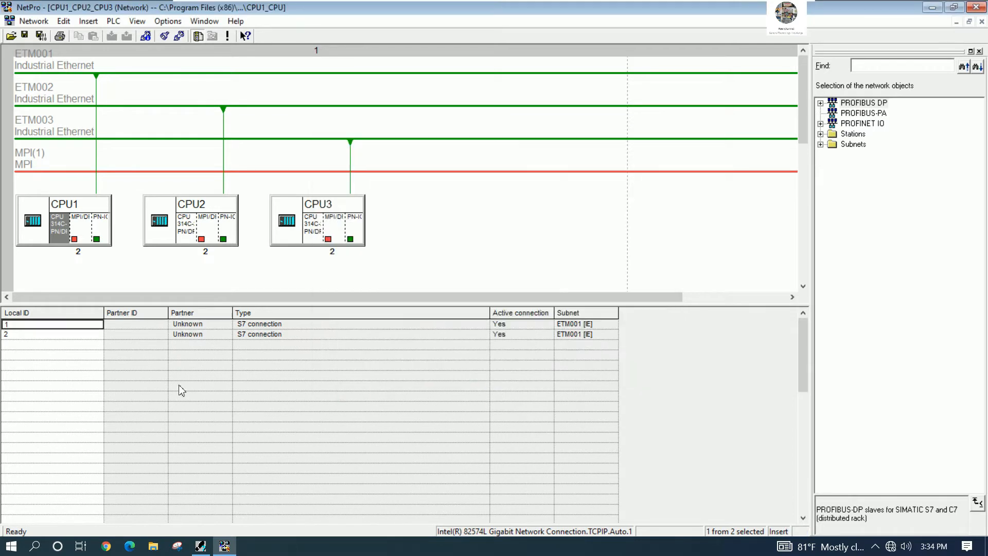
pyautogui.doubleClick(54, 335)
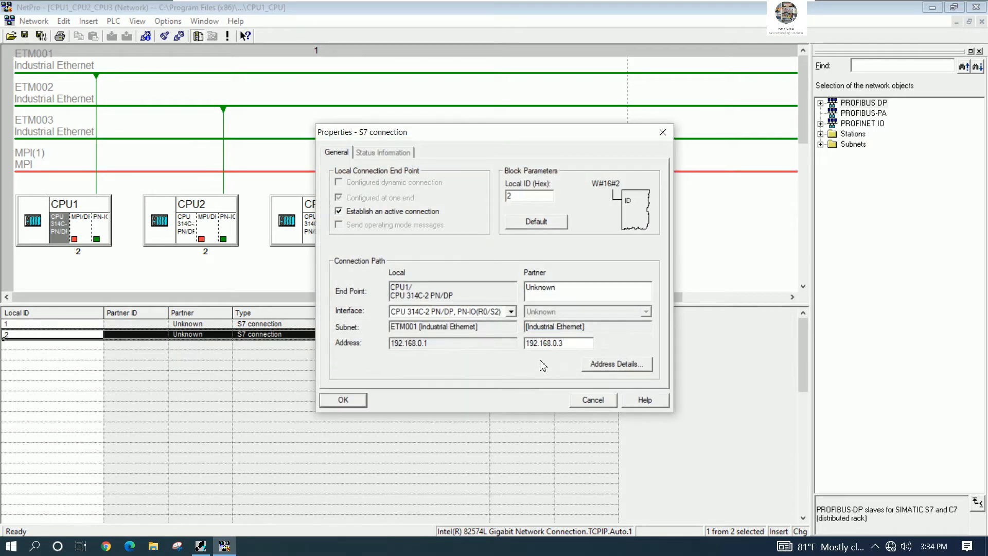
pyautogui.moveTo(566, 344); pyautogui.dragTo(516, 336)
pyautogui.click(592, 401)
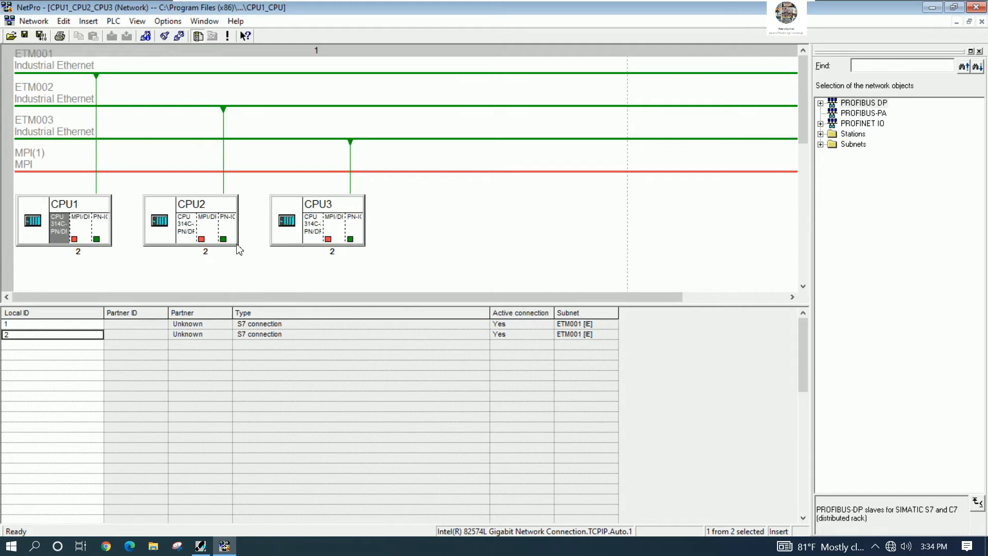
# Examine the partner addresses of CPU2's S7 connections with local IDs 1 and 2
pyautogui.click(186, 232)
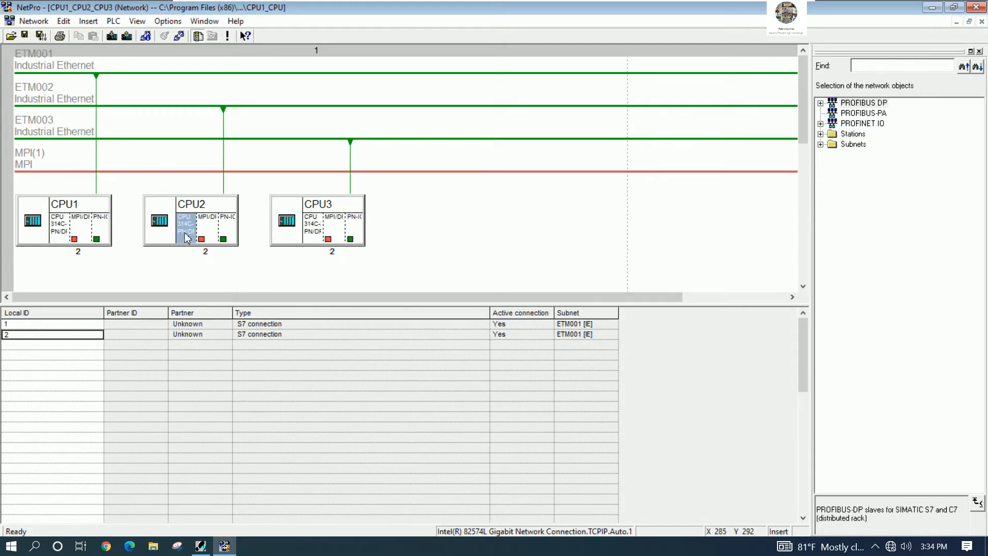
pyautogui.doubleClick(73, 329)
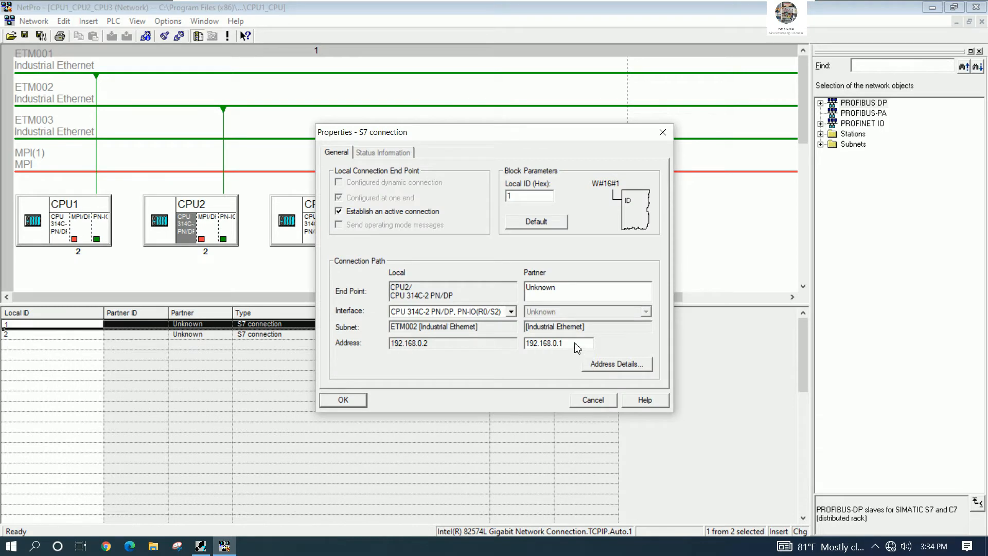
pyautogui.moveTo(566, 342); pyautogui.dragTo(504, 345)
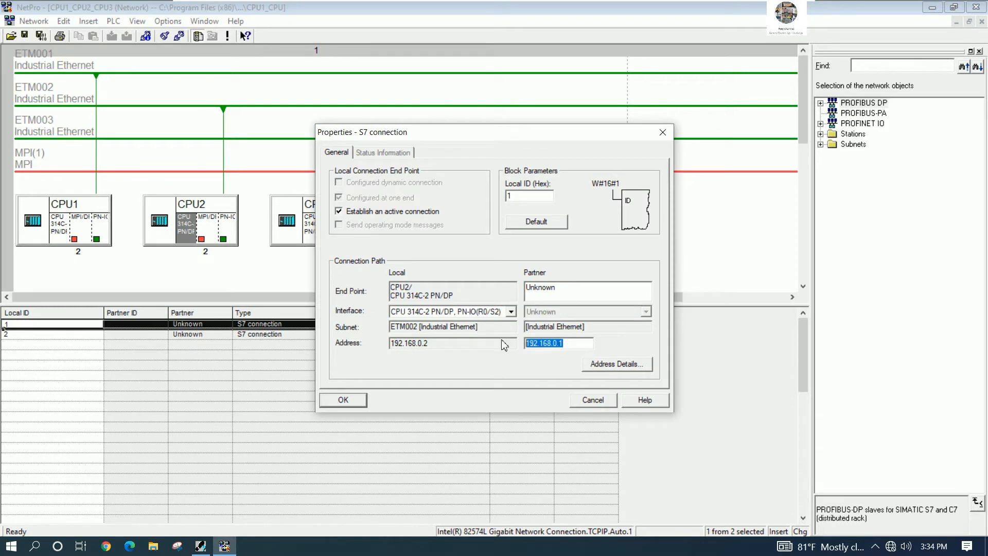
pyautogui.click(593, 402)
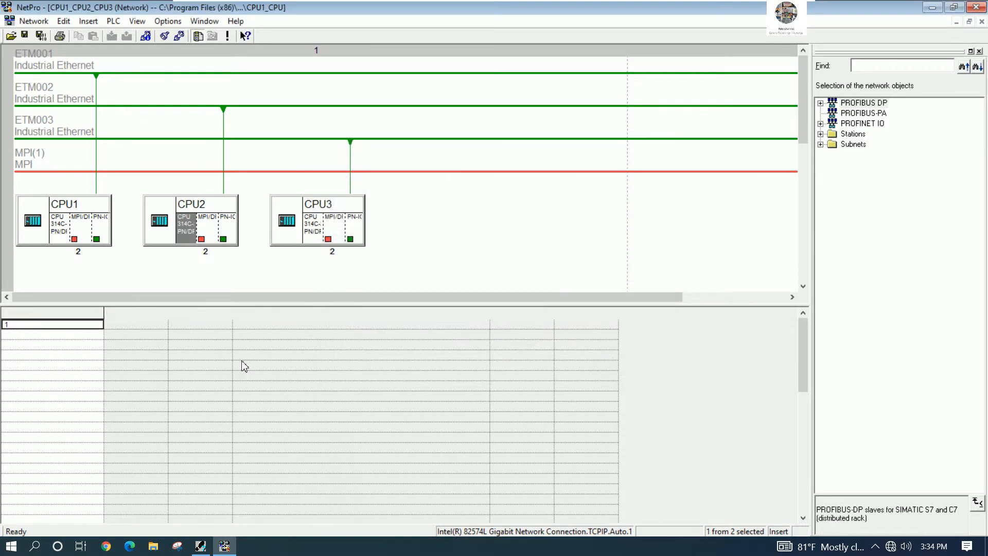
pyautogui.doubleClick(72, 336)
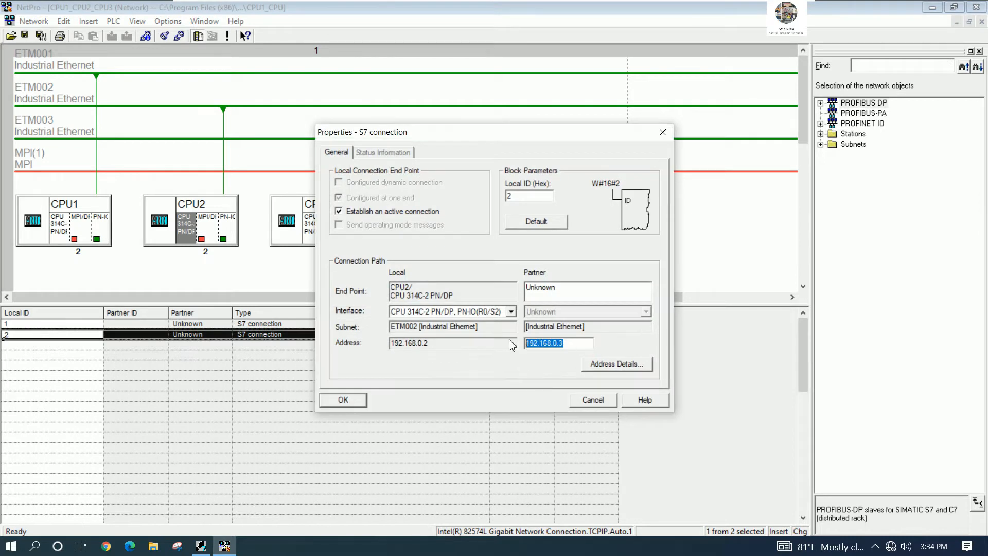
pyautogui.click(592, 401)
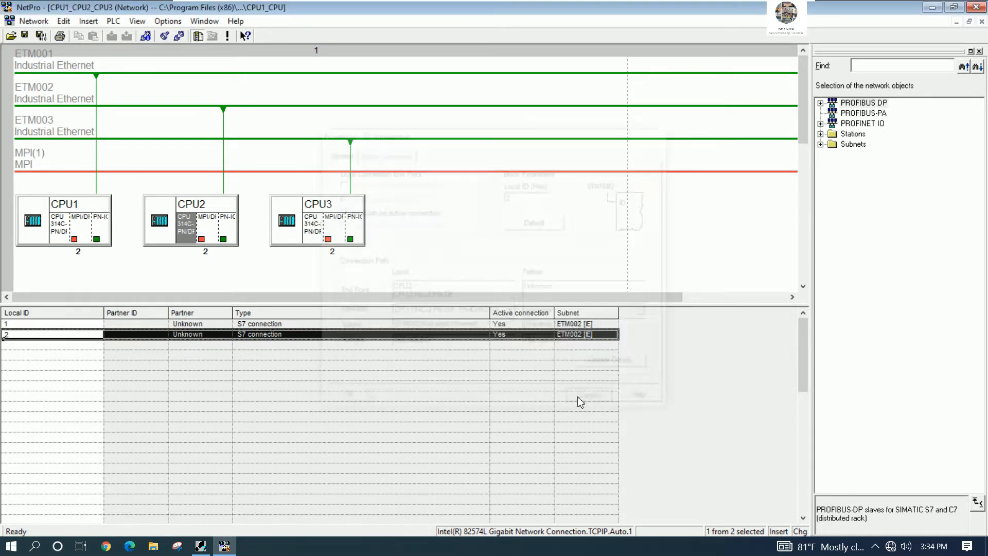
# Examine the partner addresses of CPU3's S7 connections with local IDs 1 and 2
pyautogui.doubleClick(313, 236)
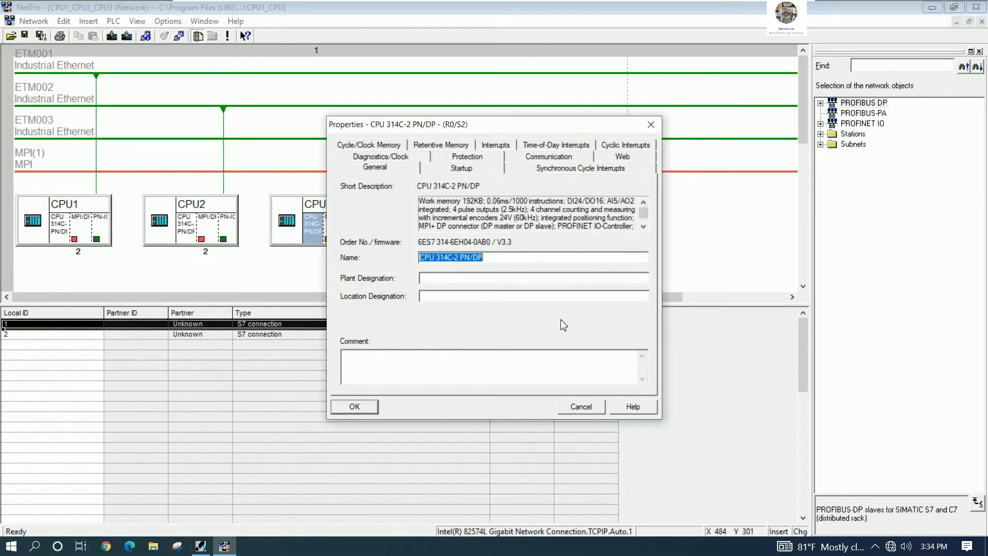
pyautogui.click(581, 406)
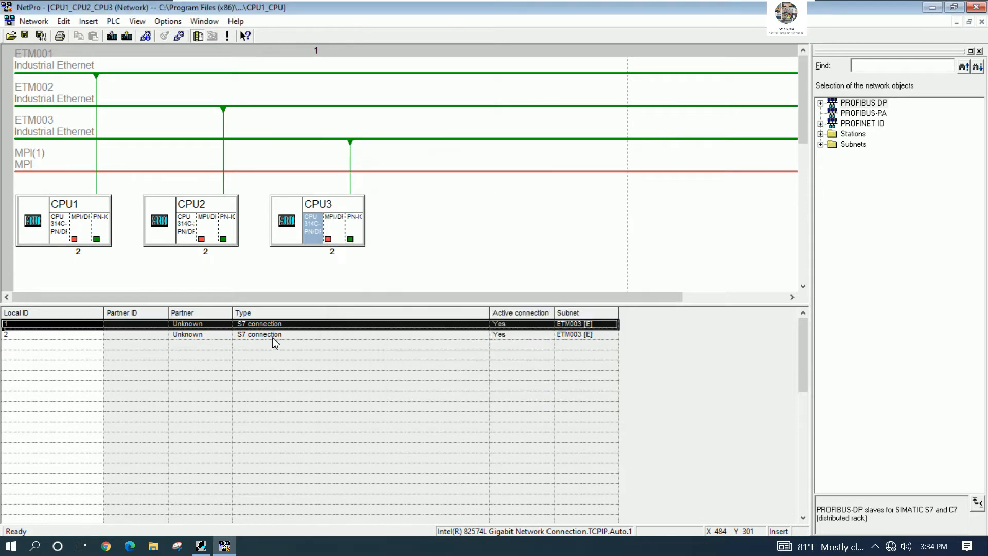
pyautogui.click(419, 267)
pyautogui.click(315, 238)
pyautogui.doubleClick(18, 326)
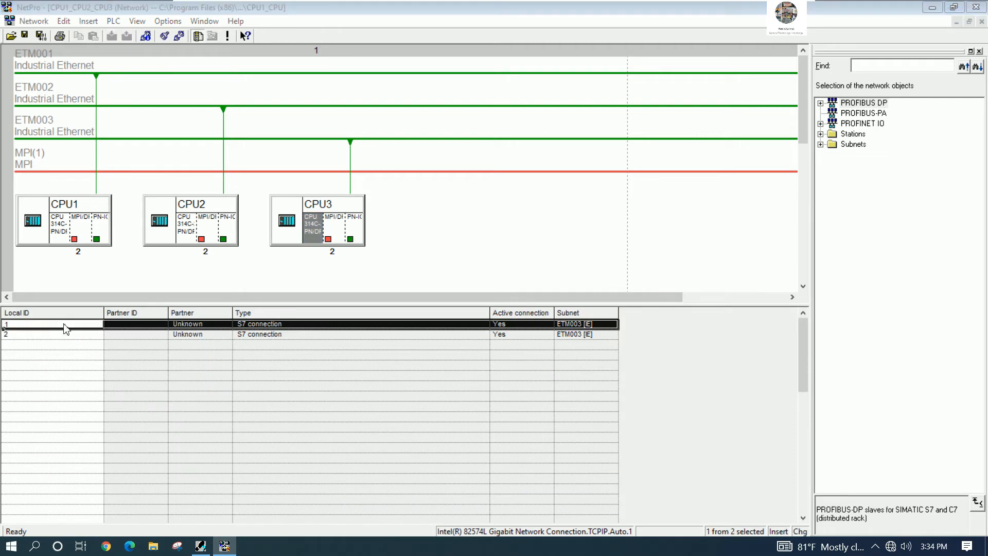
pyautogui.moveTo(570, 346); pyautogui.dragTo(532, 356)
pyautogui.click(592, 402)
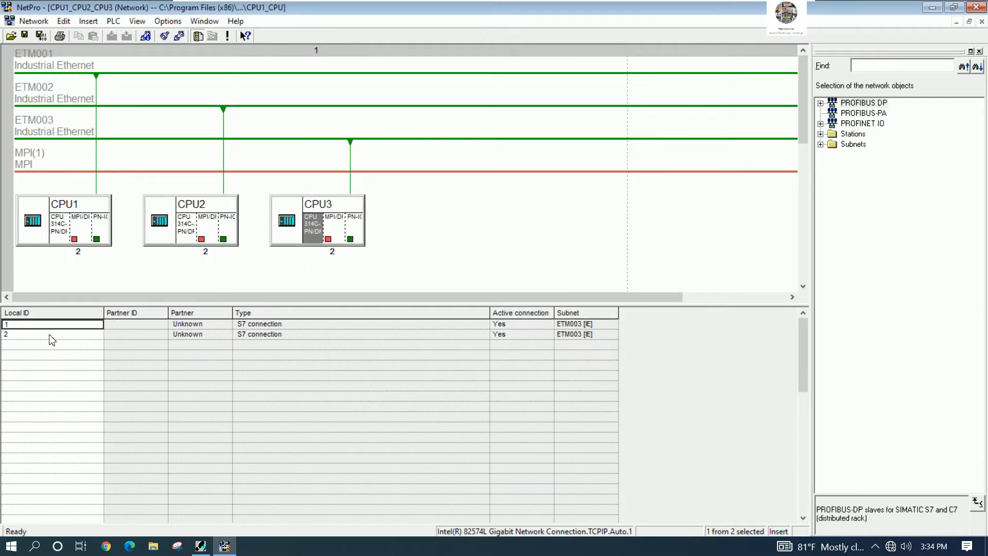
pyautogui.doubleClick(52, 340)
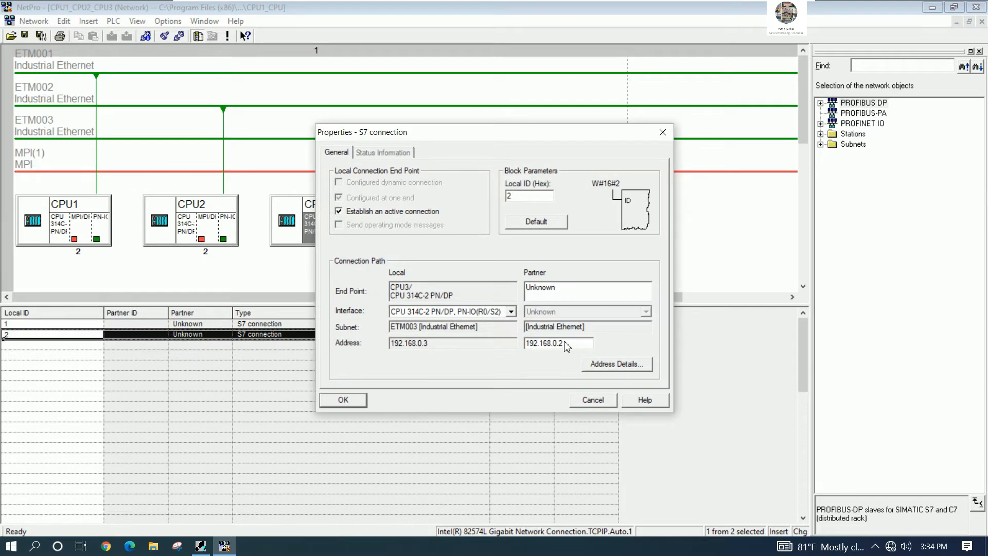
pyautogui.moveTo(567, 346); pyautogui.dragTo(510, 350)
pyautogui.click(584, 400)
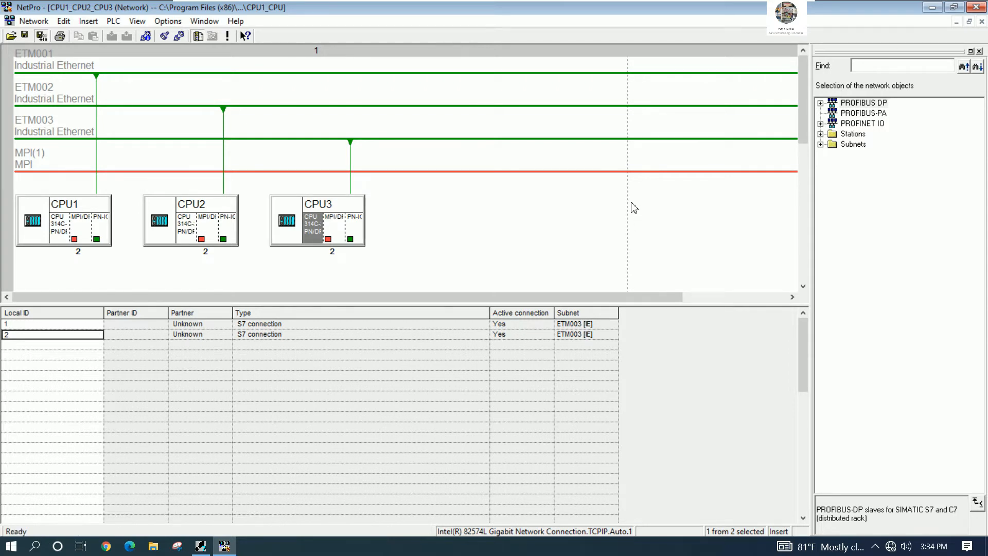
# Save and compile the network configuration with a consistency check, and close NetPro
pyautogui.hotkey('ctrl', 's')
pyautogui.click(432, 309)
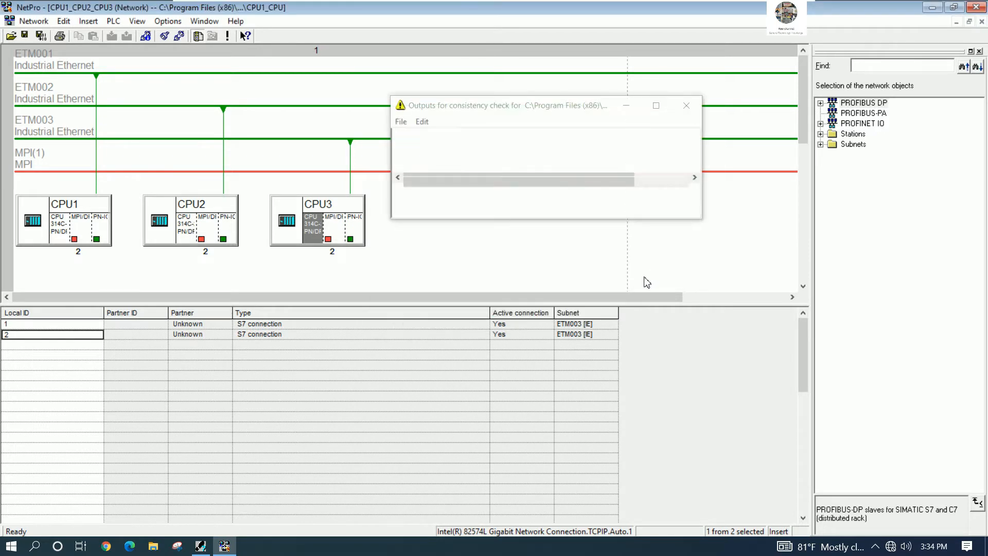
pyautogui.click(457, 149)
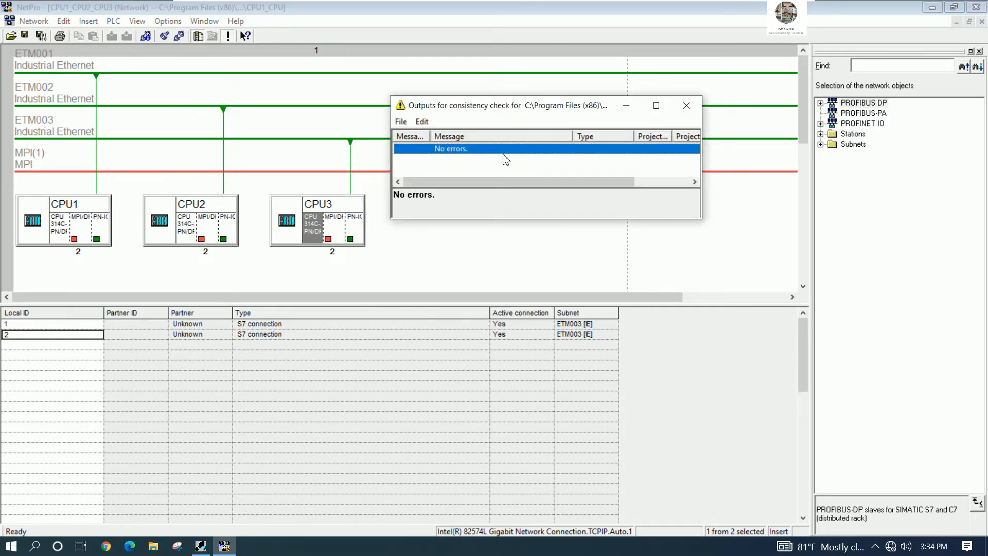
pyautogui.click(686, 106)
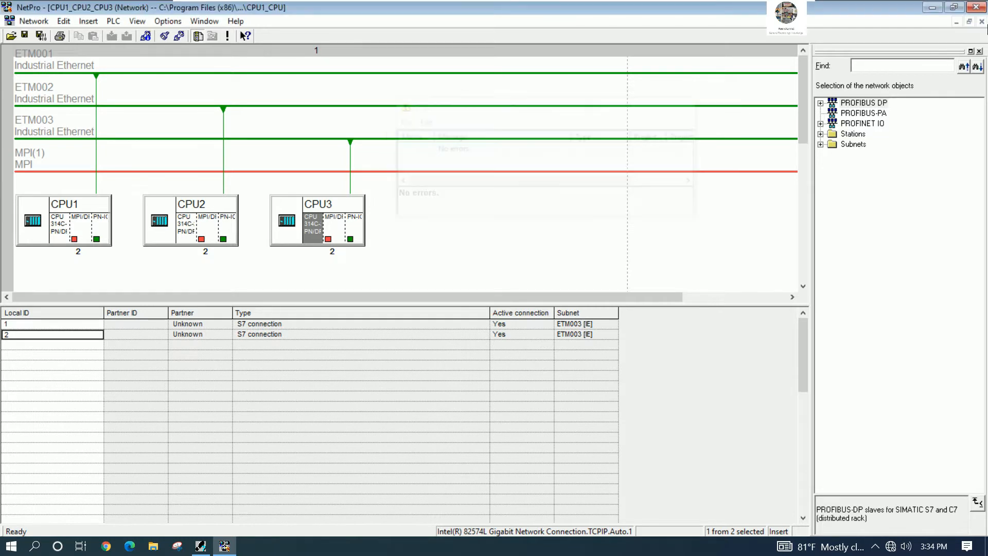
pyautogui.click(976, 7)
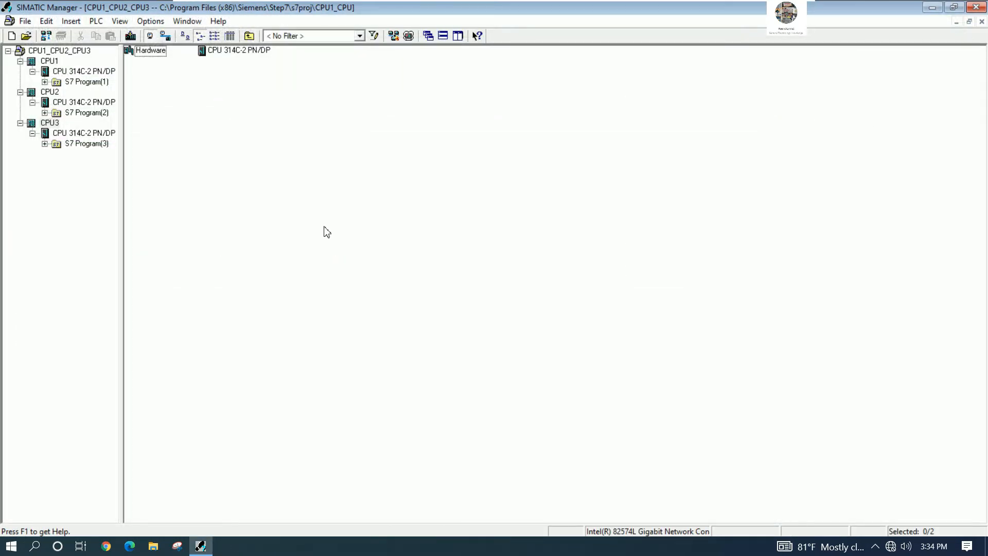
# Start a PLCSIM simulation, download the CPU1 station into it, and switch the simulated CPU to RUN-P
pyautogui.click(409, 36)
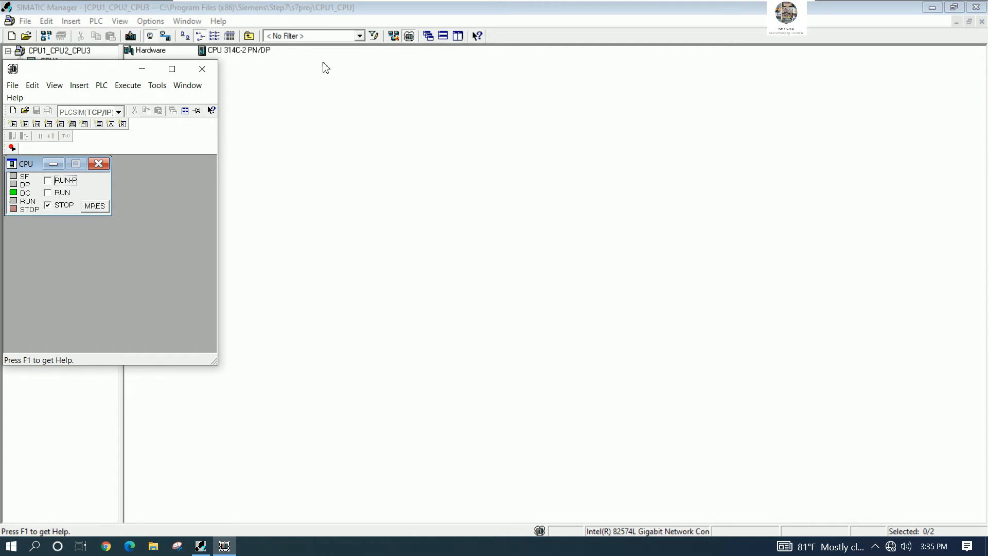
pyautogui.moveTo(92, 72); pyautogui.dragTo(859, 60)
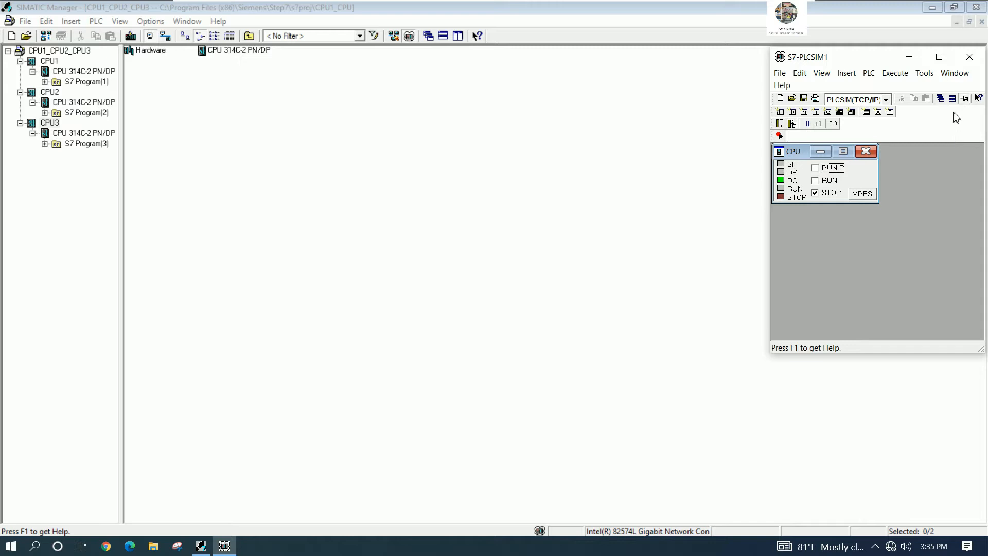
pyautogui.click(48, 62)
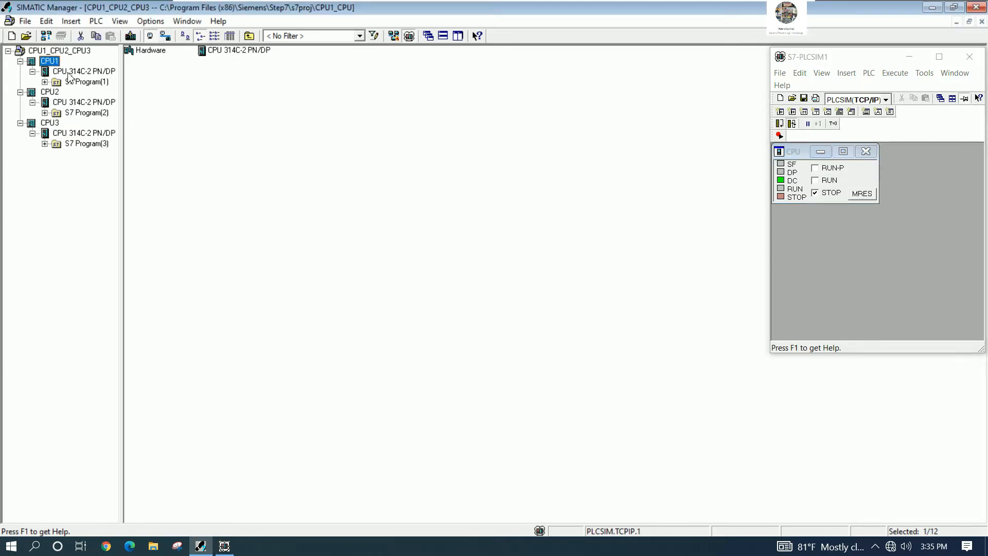
pyautogui.click(130, 36)
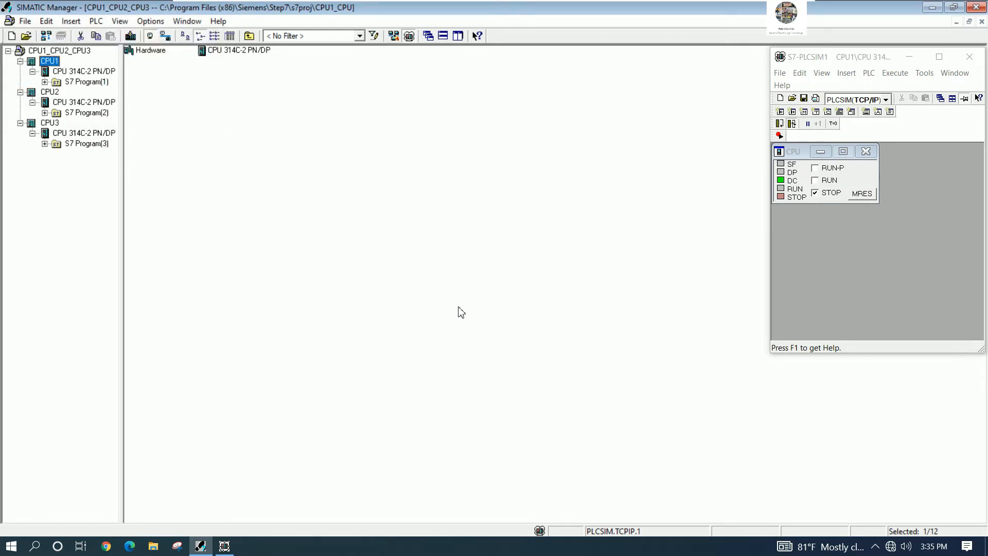
pyautogui.click(830, 170)
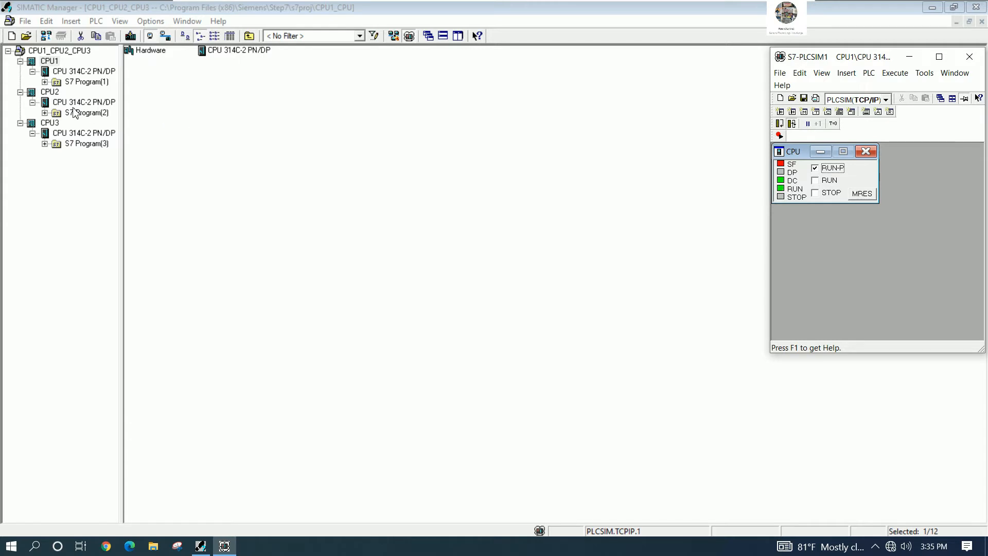
pyautogui.click(50, 92)
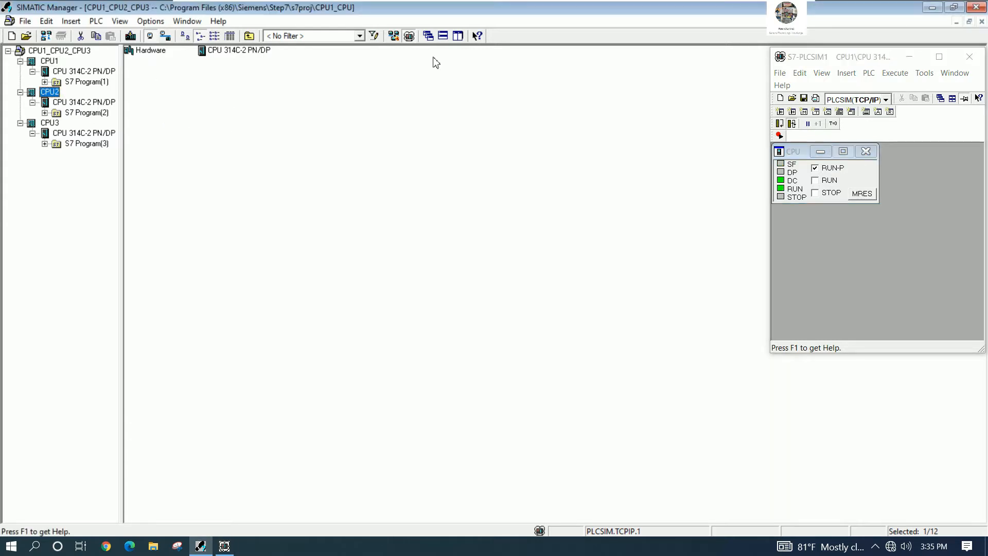
pyautogui.click(410, 37)
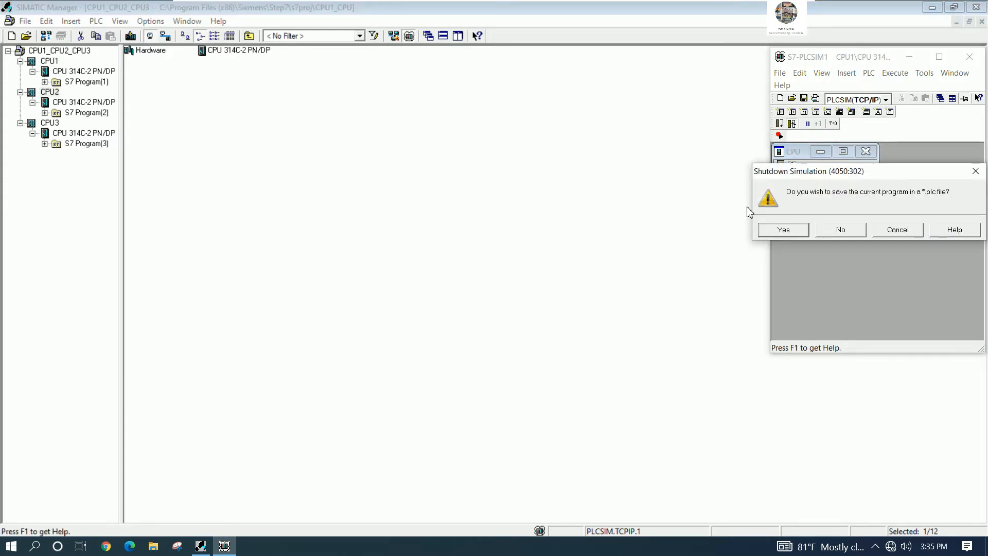
pyautogui.click(898, 233)
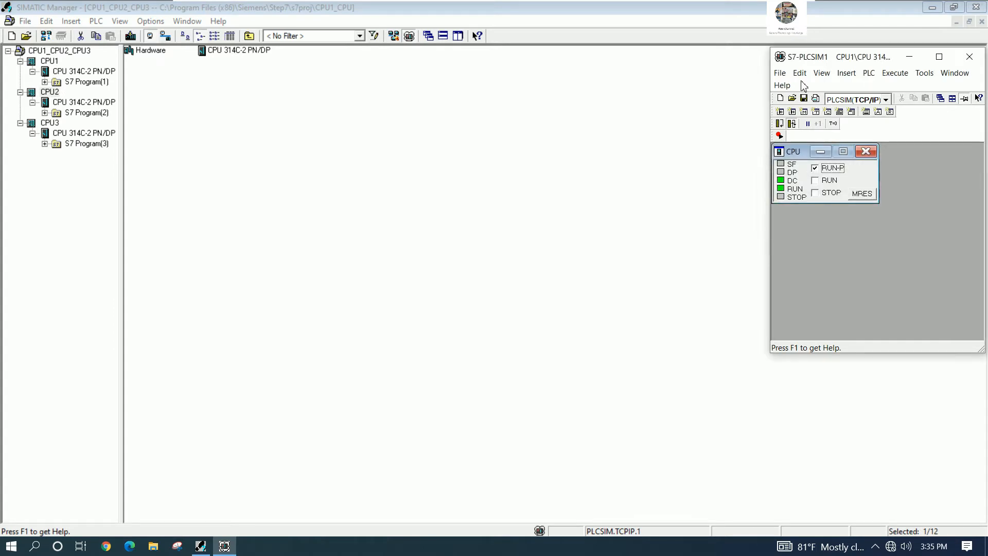
# Create a second simulated PLC in RUN-P mode and place its window beside the first simulation
pyautogui.click(779, 74)
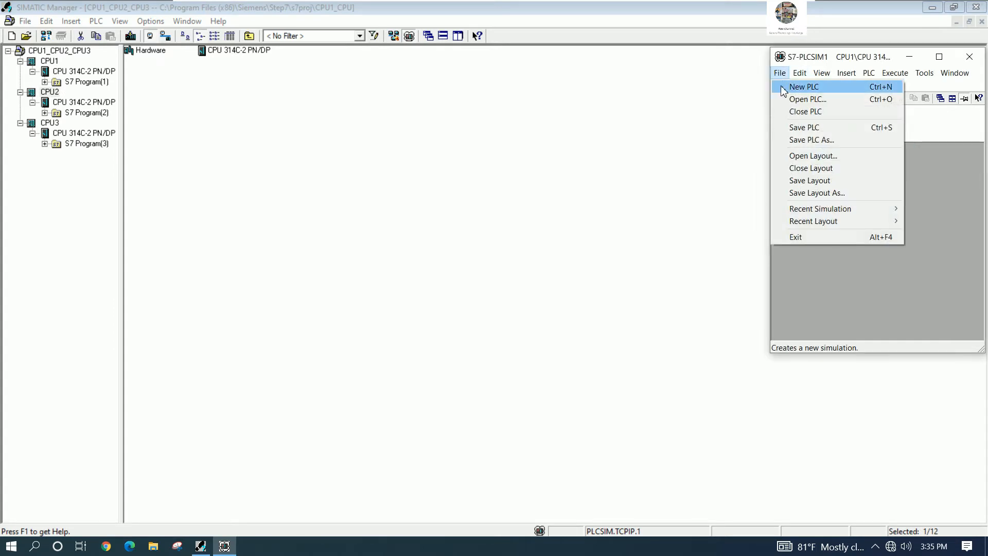
pyautogui.click(819, 93)
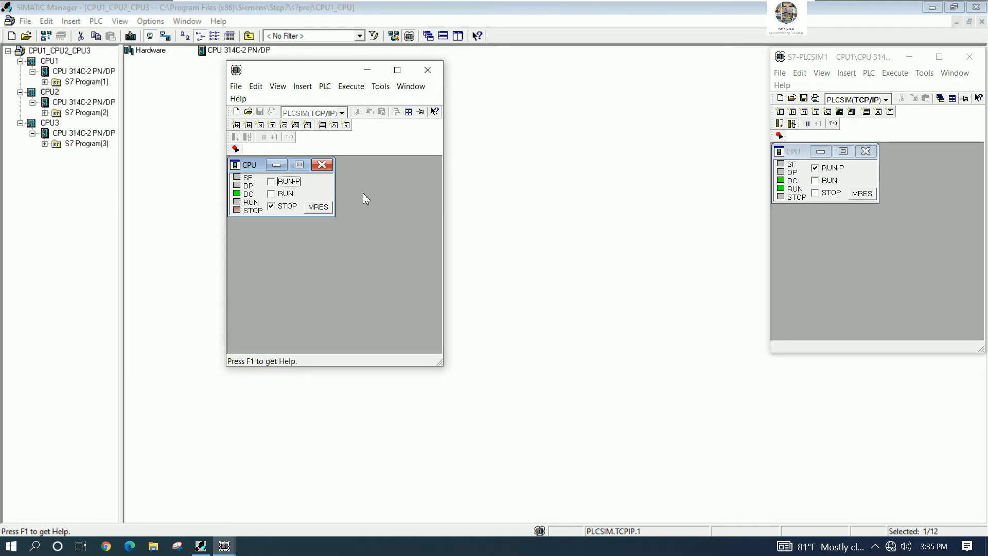
pyautogui.click(290, 182)
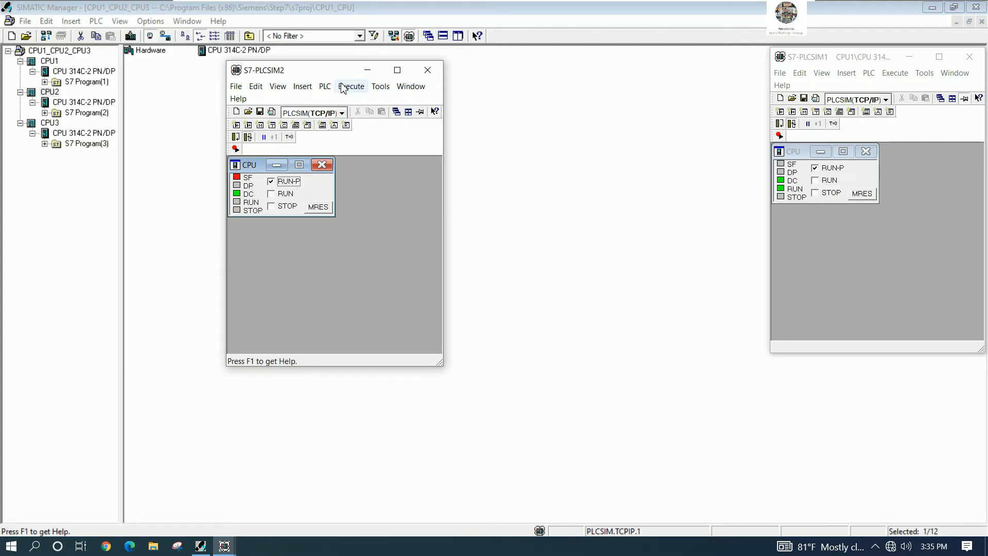
pyautogui.moveTo(333, 76); pyautogui.dragTo(654, 64)
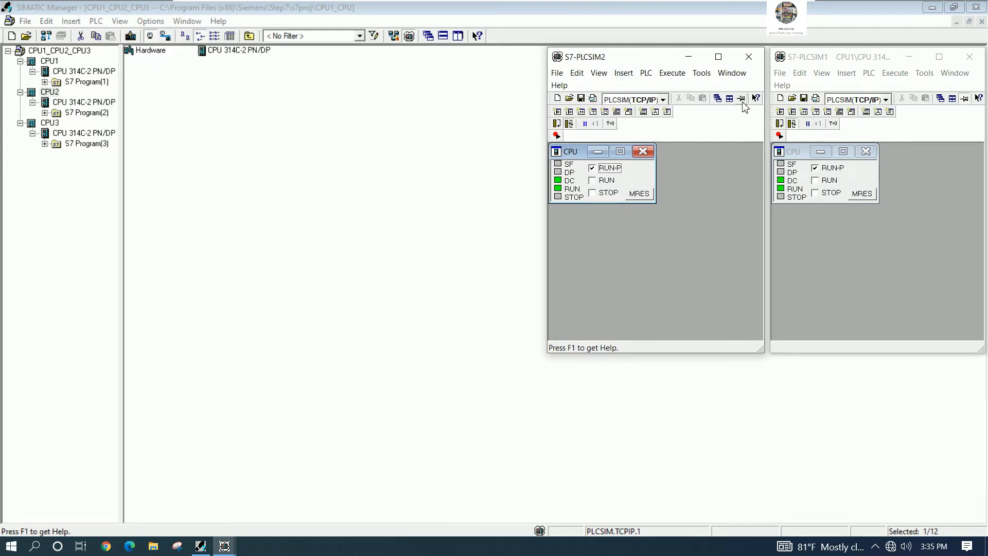
# Download the CPU2 station to the second simulated PLC, stopping the CPU for loading and restarting it
pyautogui.click(56, 104)
pyautogui.click(51, 92)
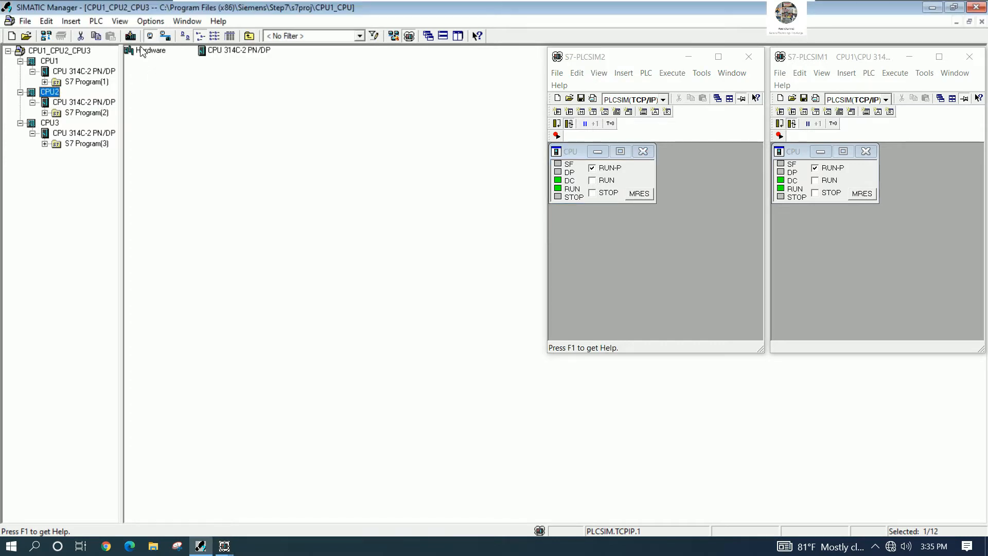
pyautogui.click(130, 36)
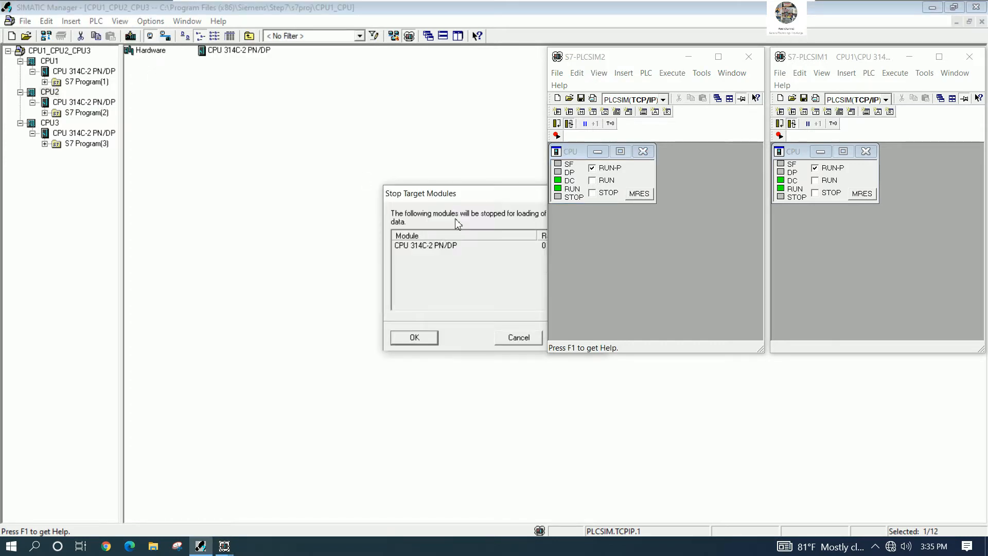
pyautogui.click(249, 291)
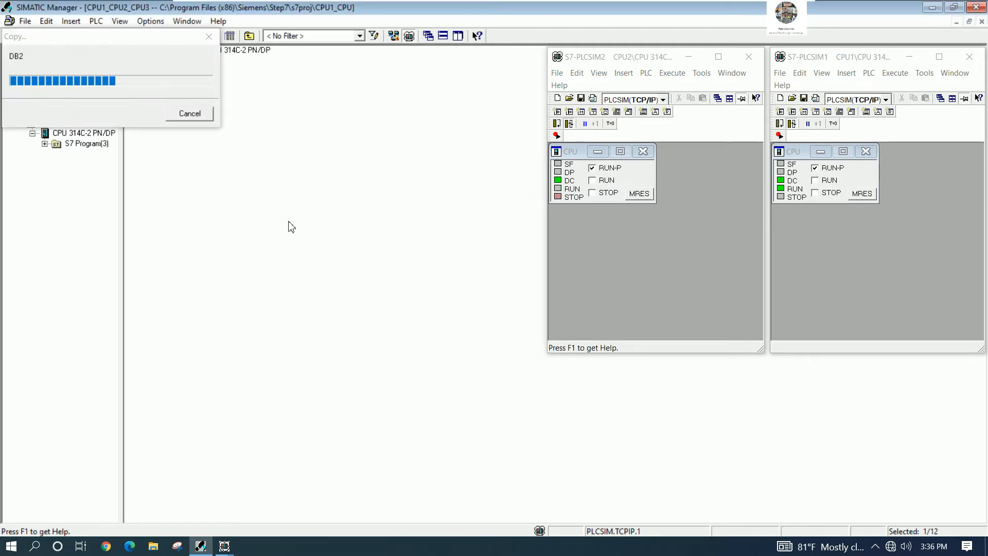
pyautogui.click(410, 307)
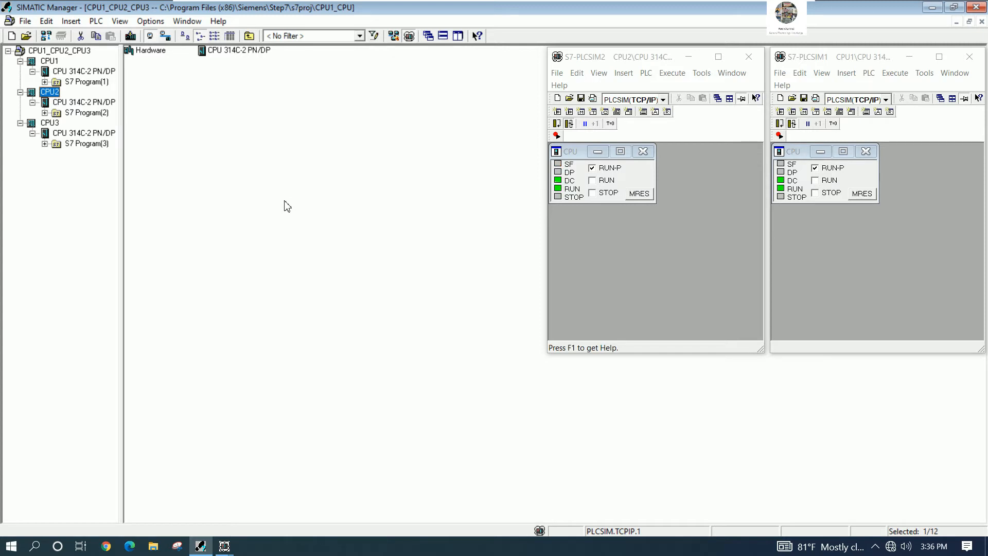
# Create a third simulated PLC, fit its window beside the other two simulations, and switch it to RUN-P
pyautogui.click(51, 123)
pyautogui.click(557, 73)
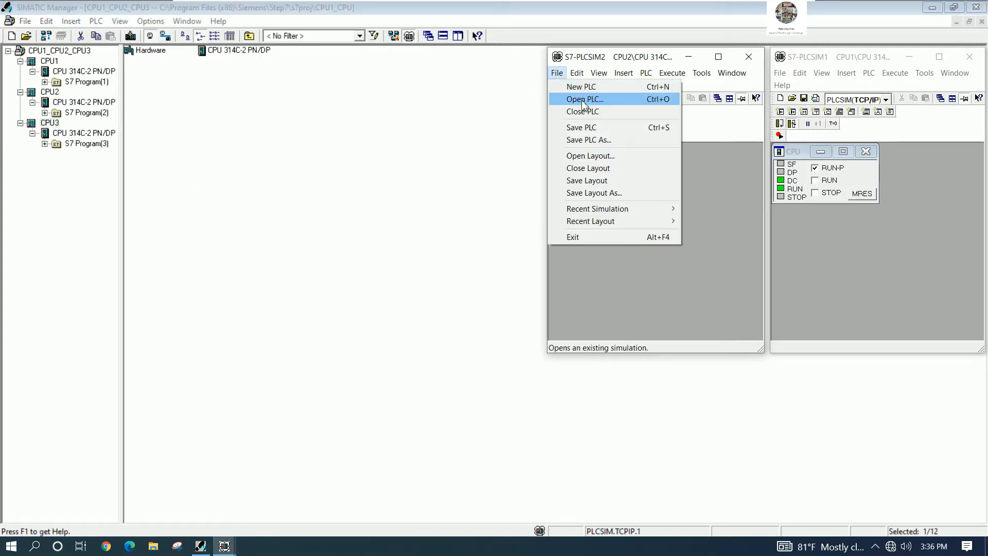
pyautogui.click(498, 95)
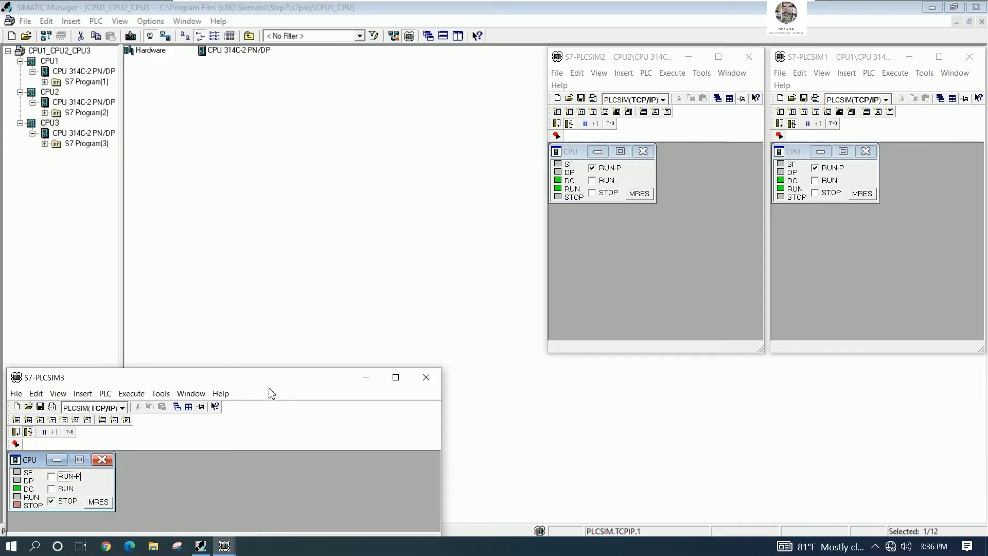
pyautogui.moveTo(280, 384); pyautogui.dragTo(366, 170)
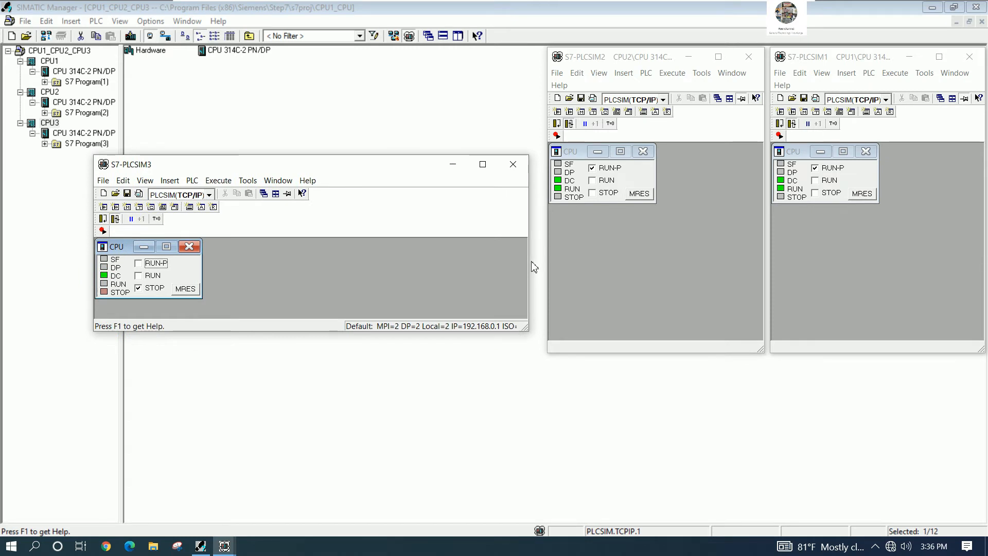
pyautogui.moveTo(531, 264); pyautogui.dragTo(351, 264)
pyautogui.moveTo(228, 168); pyautogui.dragTo(422, 62)
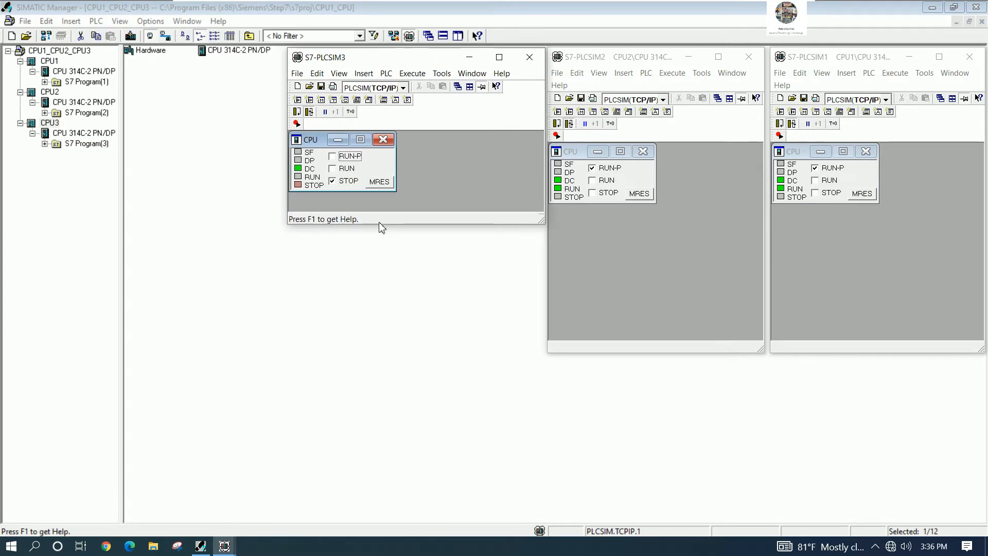
pyautogui.moveTo(379, 226); pyautogui.dragTo(391, 352)
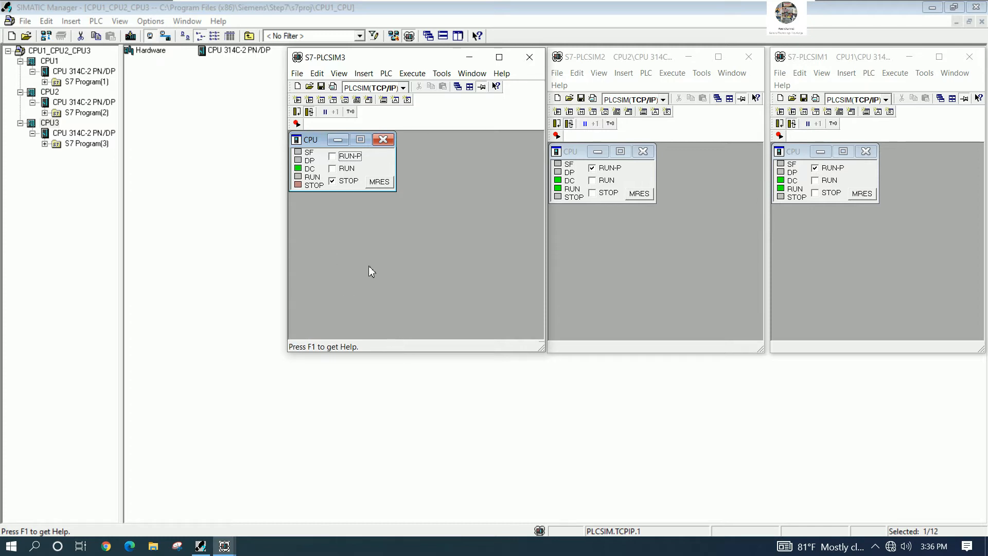
pyautogui.moveTo(288, 246); pyautogui.dragTo(321, 245)
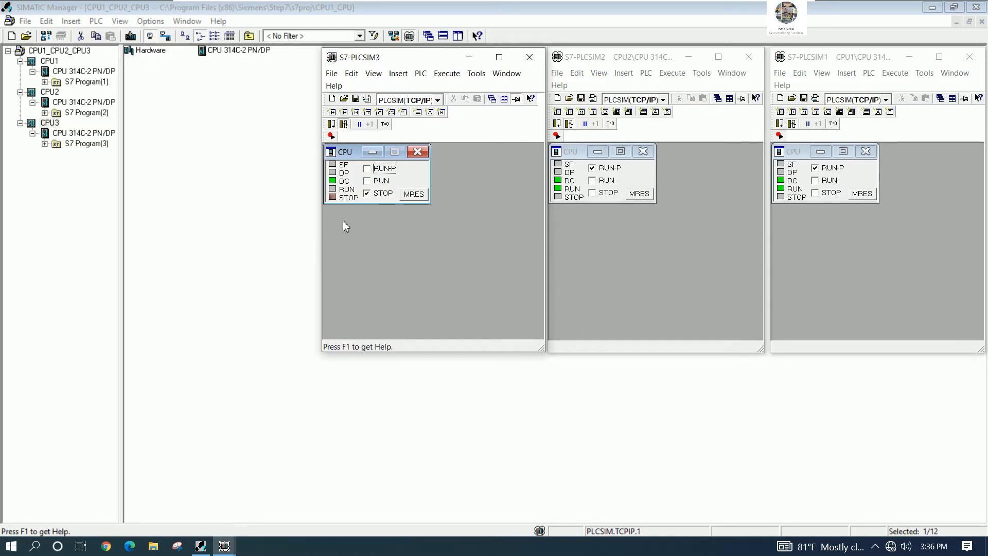
pyautogui.click(380, 170)
# Download the CPU3 station to the third simulated PLC, stopping the CPU for loading and restarting it
pyautogui.click(50, 123)
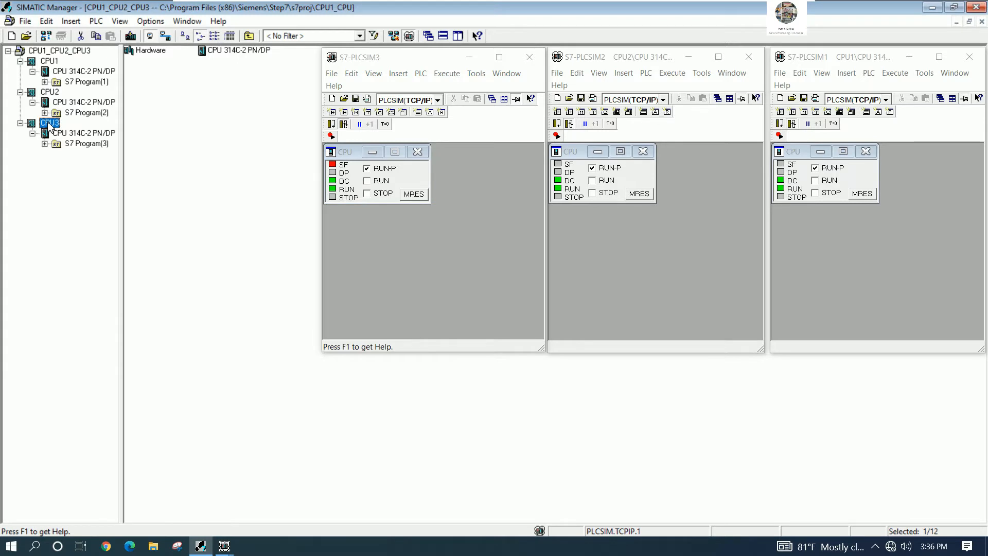
pyautogui.click(131, 36)
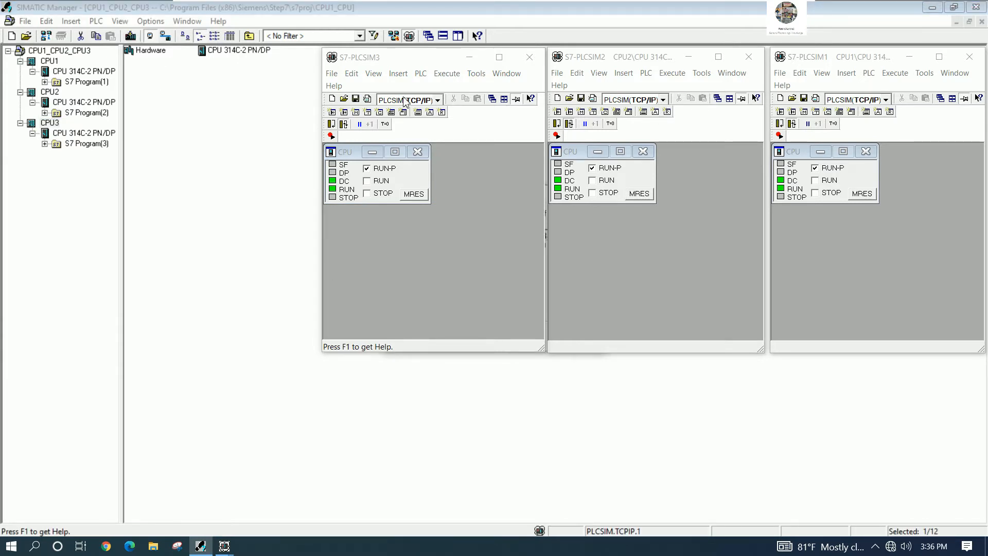
pyautogui.moveTo(437, 58); pyautogui.dragTo(182, 100)
pyautogui.click(406, 206)
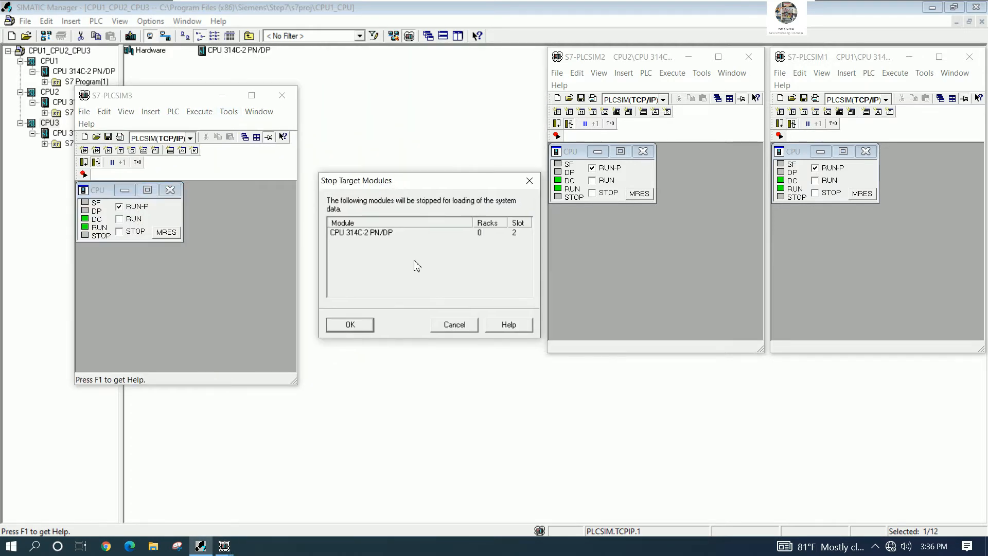
pyautogui.click(352, 325)
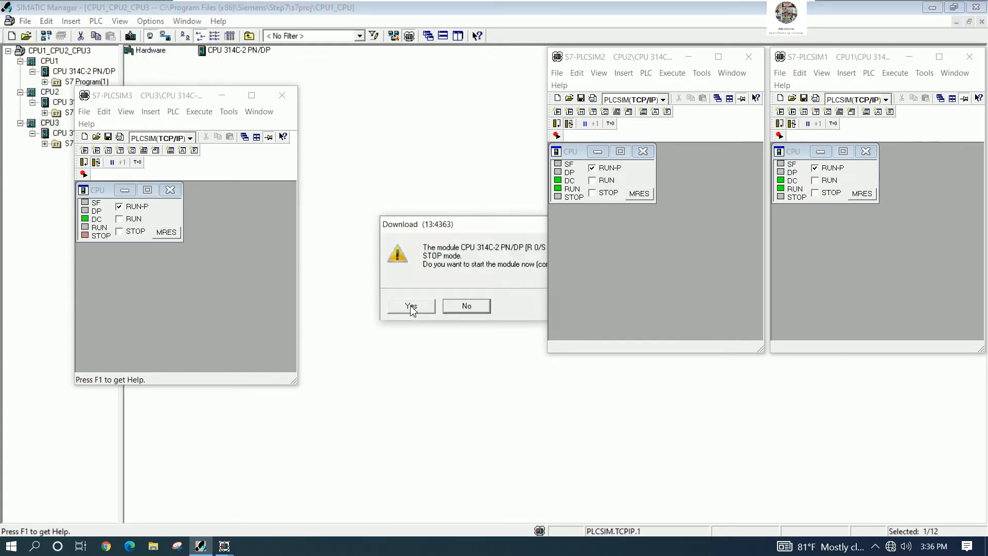
pyautogui.click(411, 307)
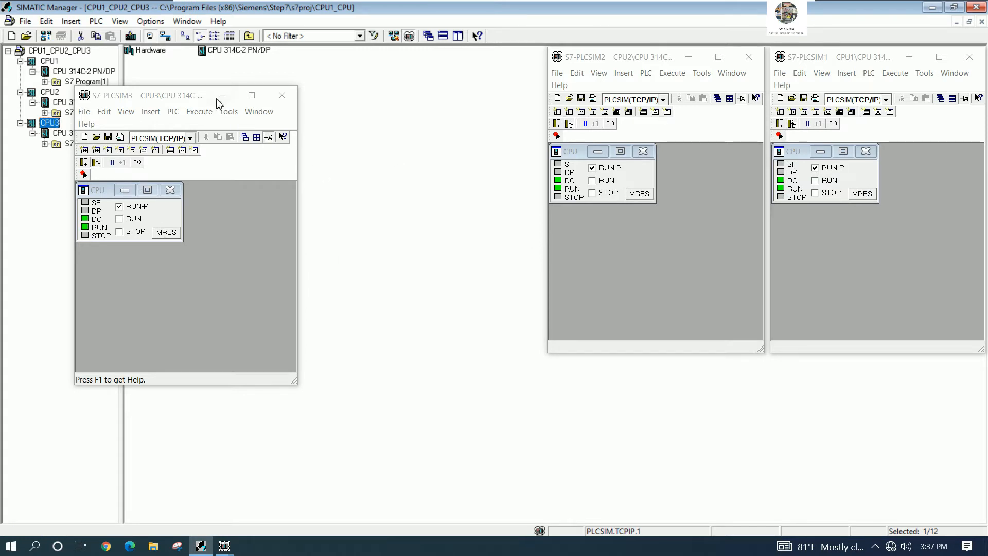
# Move the third simulation window back beside the other two and minimize all three simulations
pyautogui.moveTo(192, 95); pyautogui.dragTo(435, 59)
pyautogui.click(468, 56)
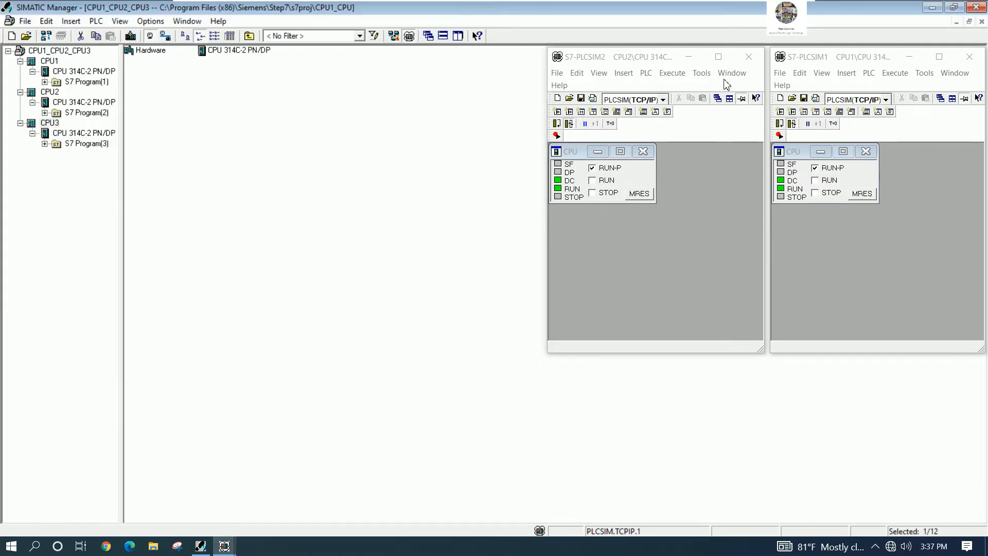
pyautogui.click(691, 60)
pyautogui.click(909, 58)
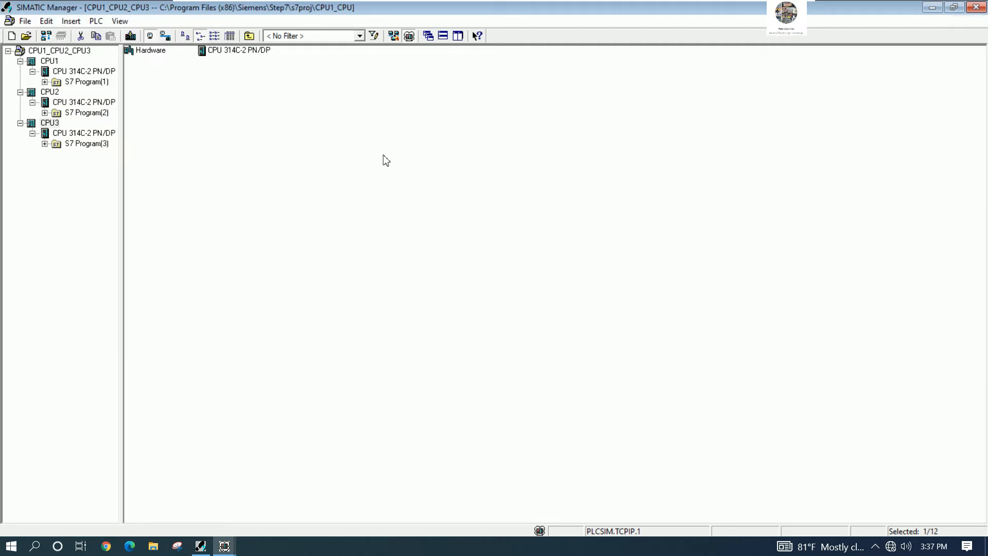
# Open OB1 from the blocks of CPU1's S7 Program(1) and enlarge the ladder view
pyautogui.click(45, 82)
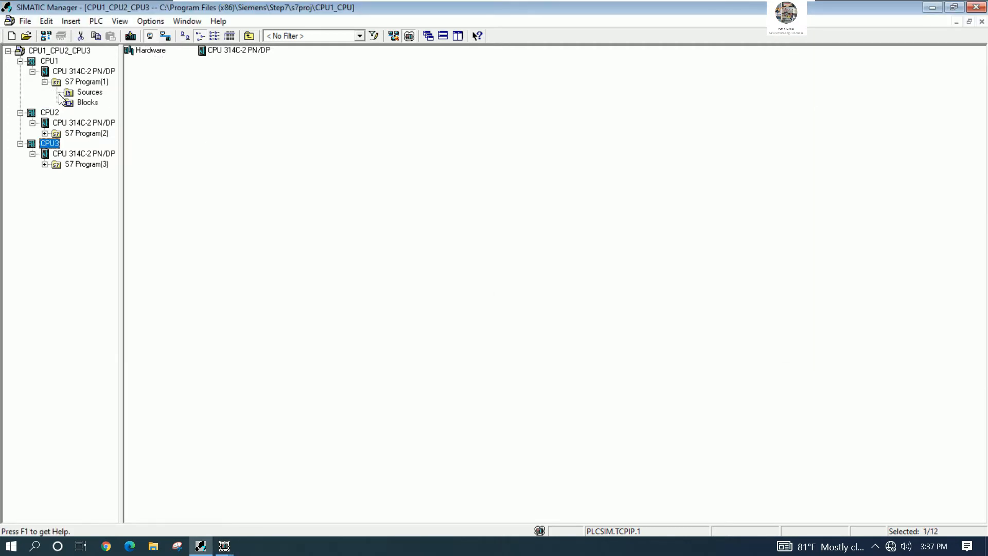
pyautogui.click(86, 103)
pyautogui.click(214, 51)
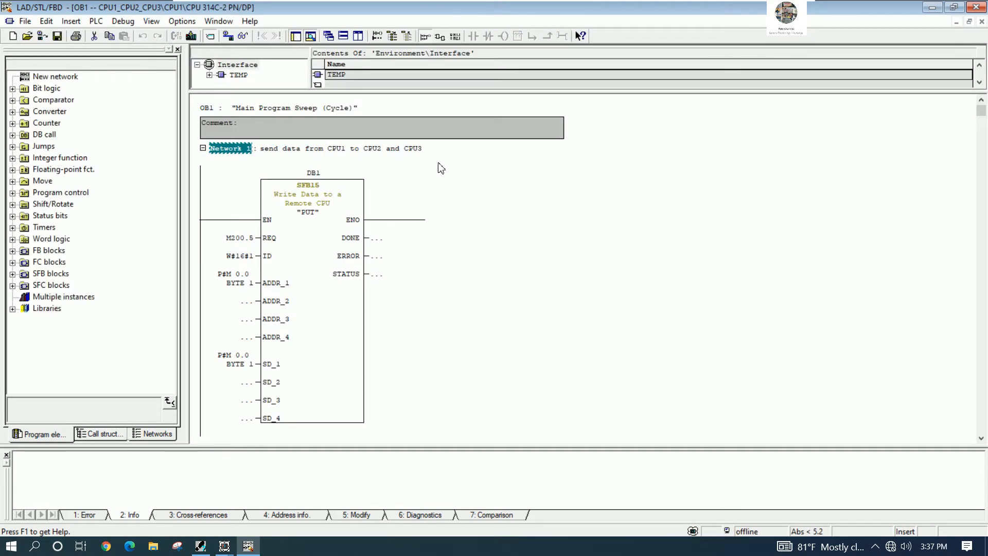
pyautogui.scroll(3, 456, 190)
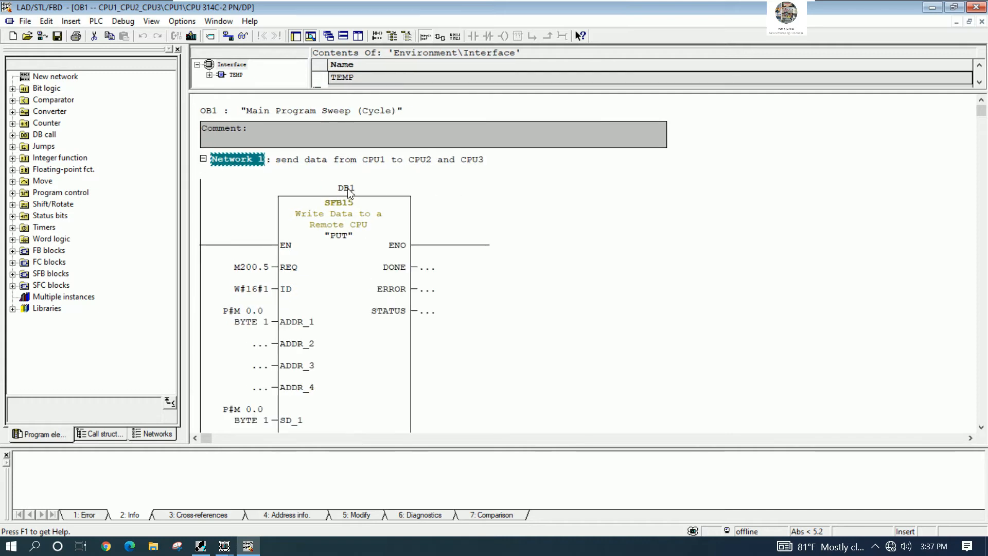
pyautogui.click(548, 174)
pyautogui.moveTo(550, 176); pyautogui.dragTo(291, 185)
pyautogui.click(634, 227)
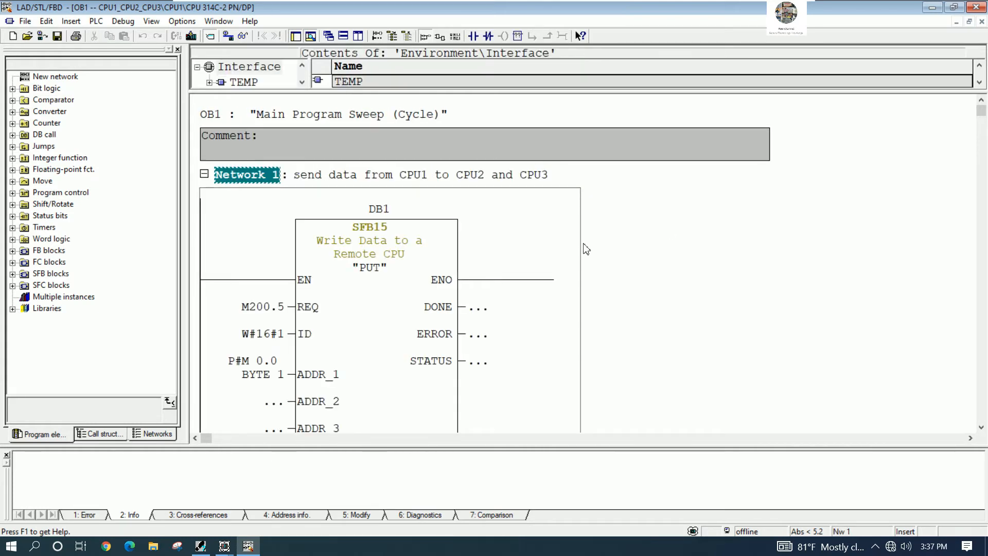
# Append "(M0.0 to M0.7)" to the Network 1 title in CPU1's OB1, then save and close the block
pyautogui.scroll(-1, 447, 311)
pyautogui.scroll(1, 416, 308)
pyautogui.click(591, 179)
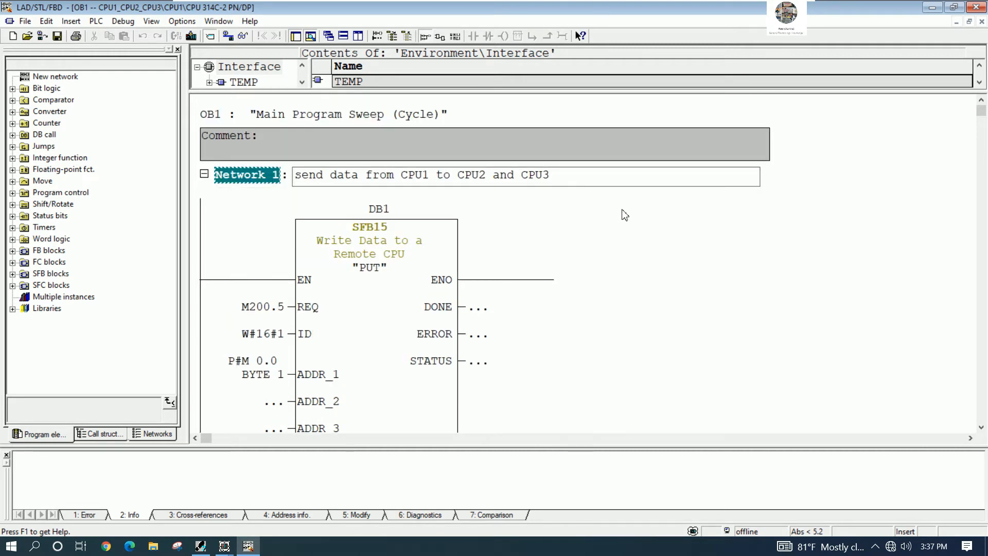
pyautogui.write('(m0.0 to M0.7')
pyautogui.click(715, 265)
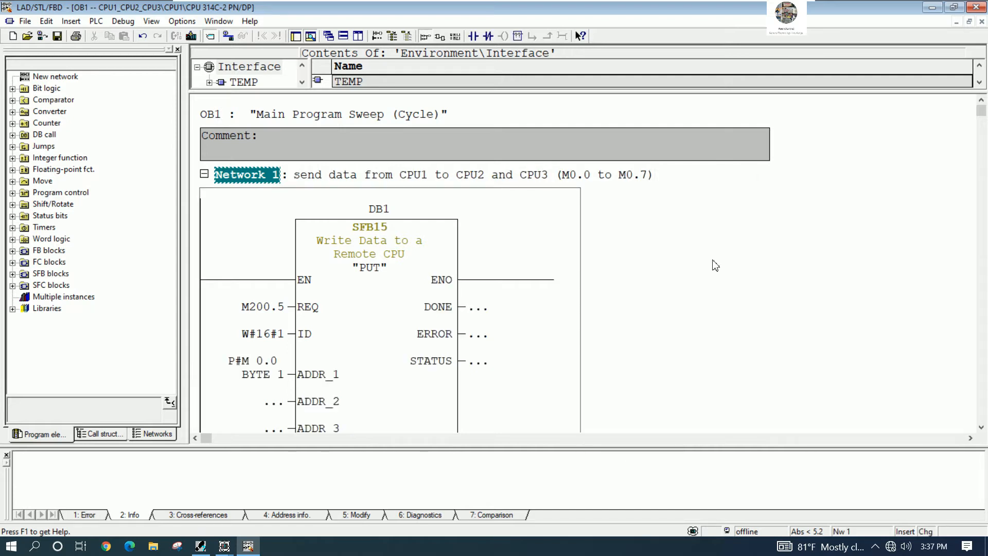
pyautogui.scroll(-2, 285, 378)
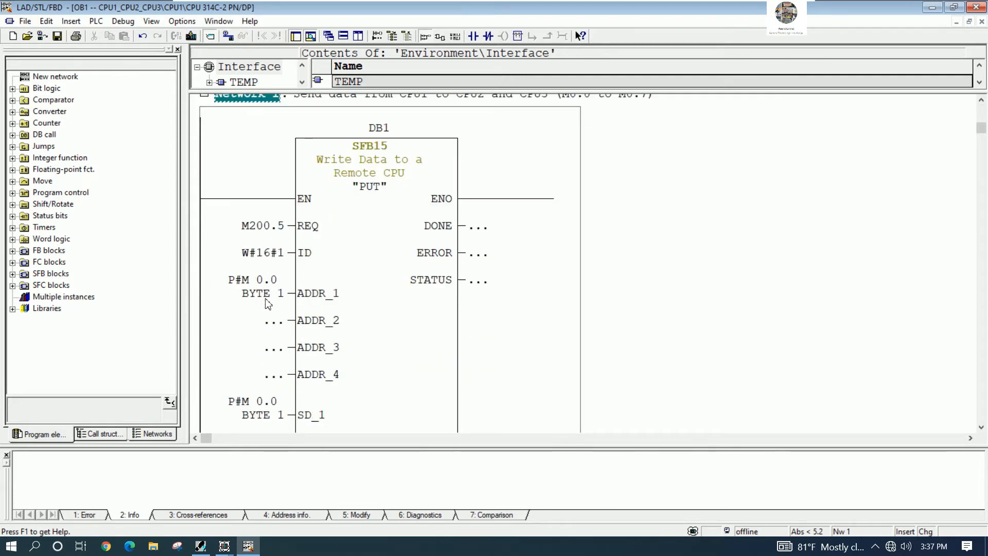
pyautogui.scroll(2, 596, 321)
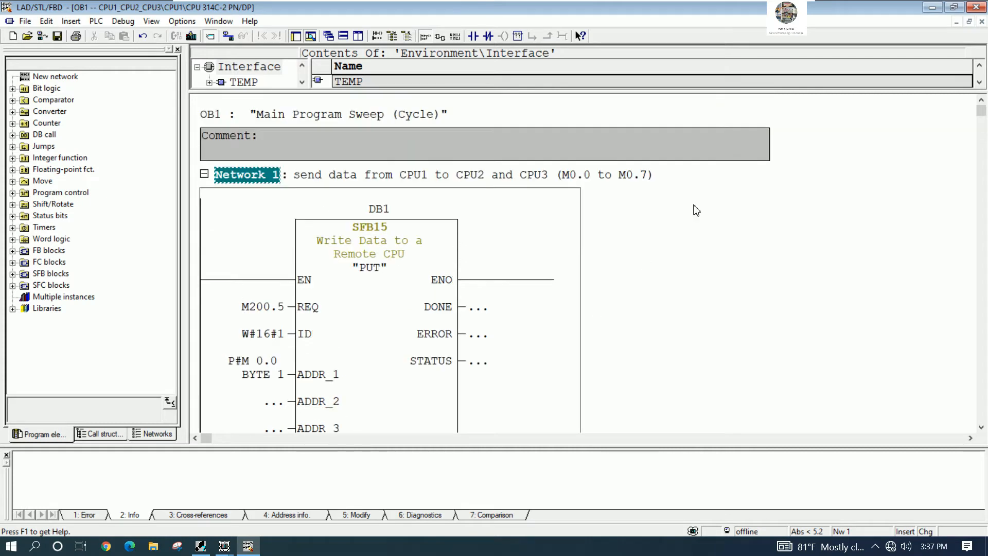
pyautogui.hotkey('ctrl', 's')
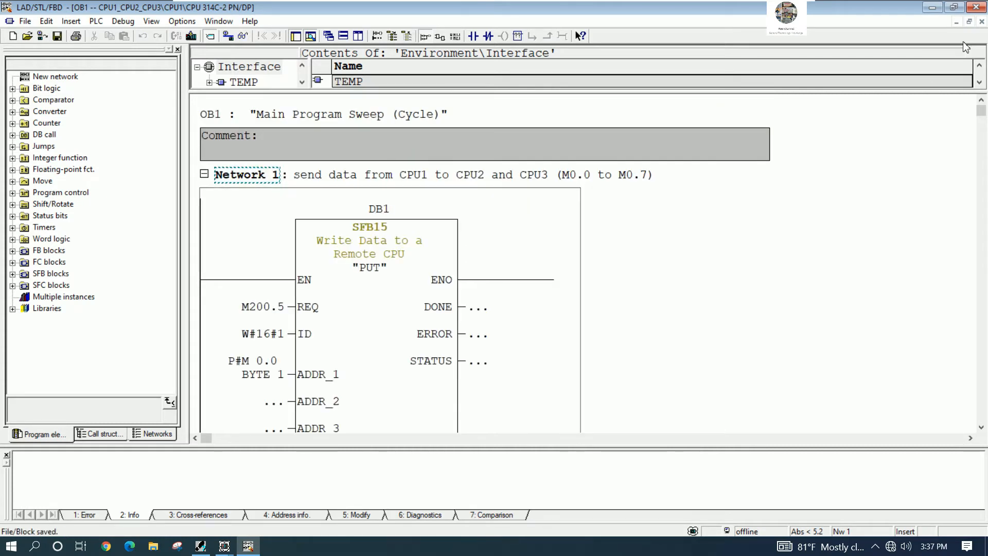
pyautogui.click(976, 7)
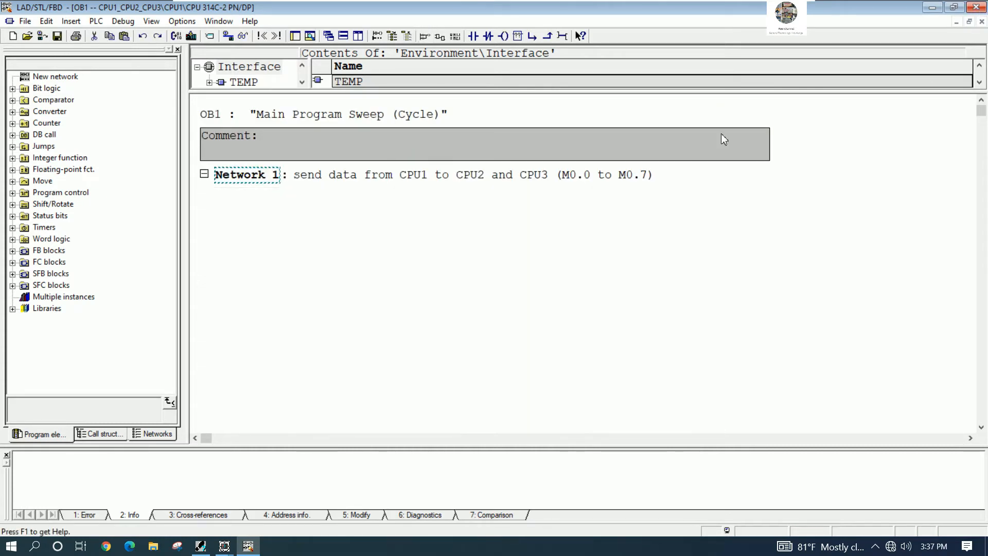
# Download all of CPU1's blocks including the system data, overwriting every existing block, and restart the CPU
pyautogui.moveTo(457, 86); pyautogui.dragTo(140, 40)
pyautogui.hotkey('ctrl', 'c')
pyautogui.hotkey('ctrl', 'v')
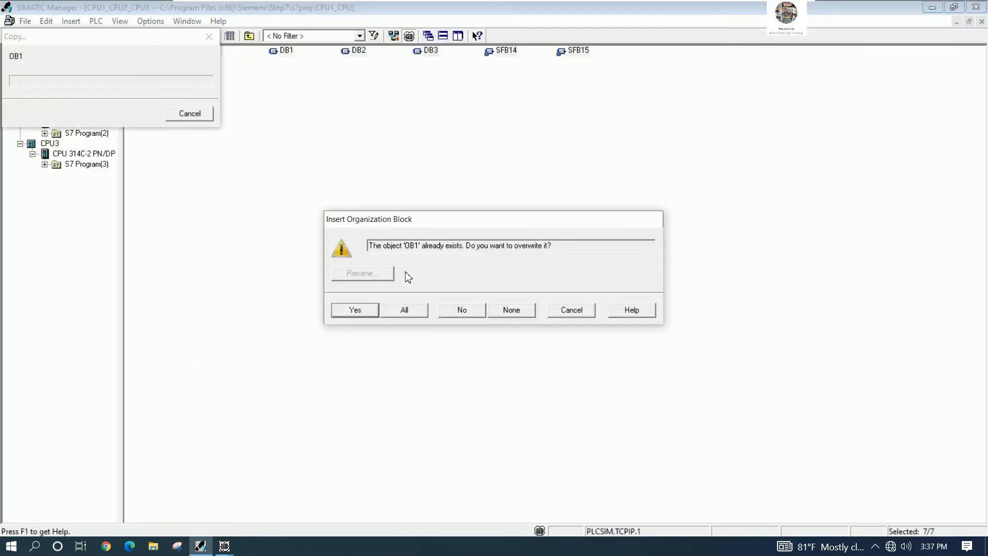
pyautogui.click(401, 309)
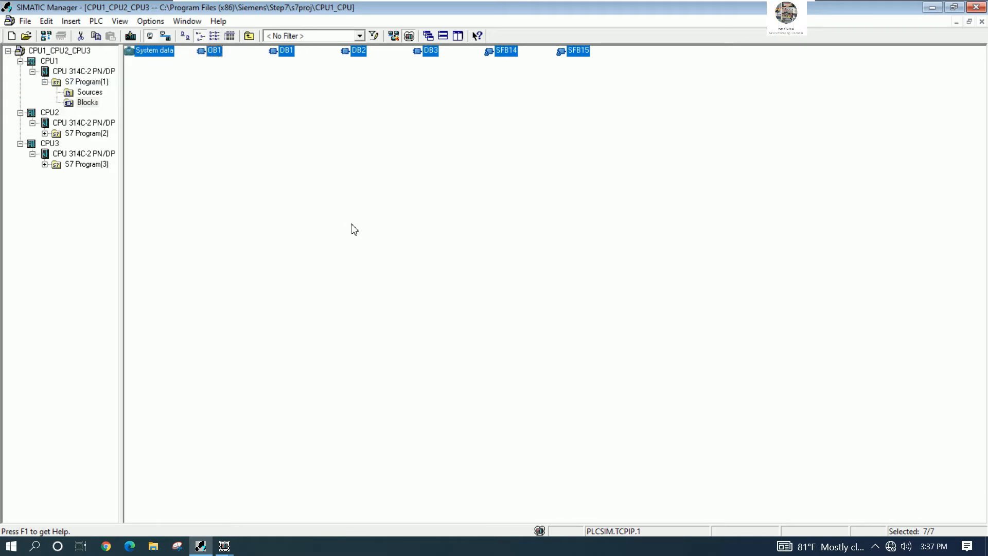
pyautogui.hotkey('ctrl', 'l')
pyautogui.press('Return')
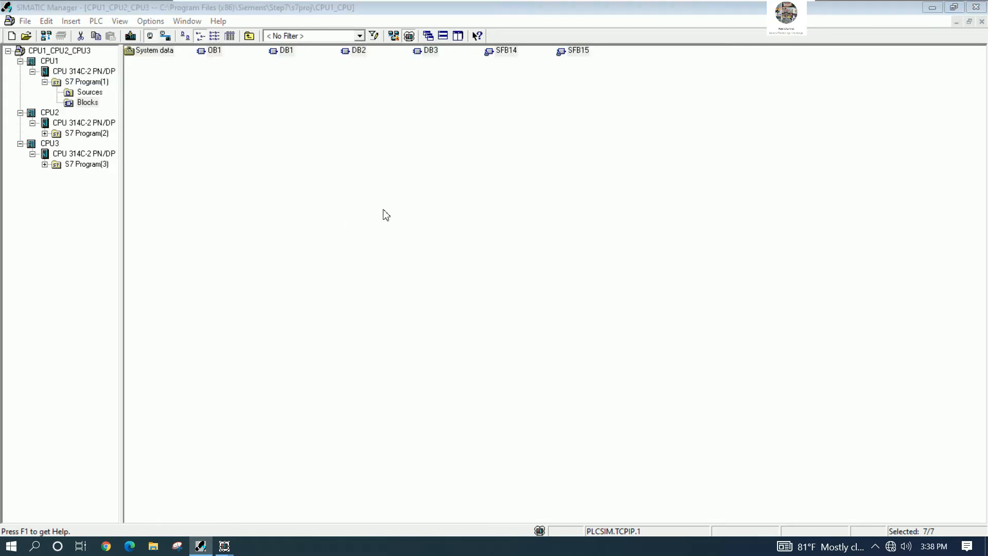
pyautogui.click(443, 302)
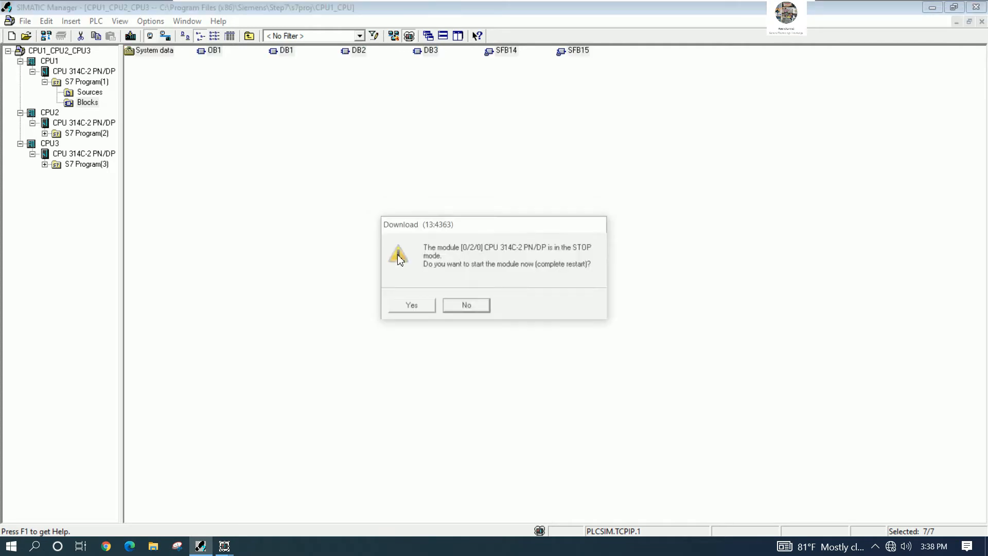
pyautogui.click(397, 308)
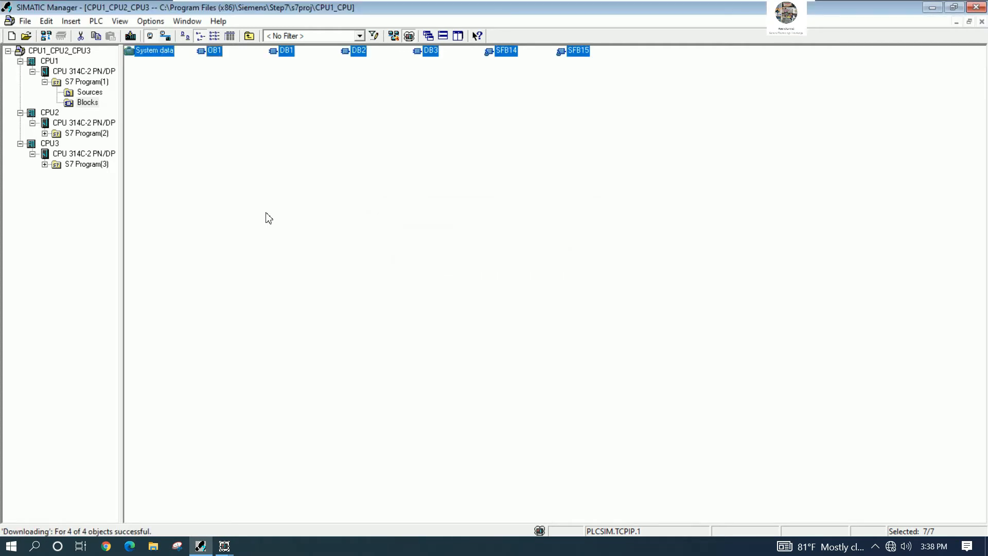
# Open CPU2's OB1 to review the Network 1 GET call that reads data from CPU1, then close it
pyautogui.click(45, 134)
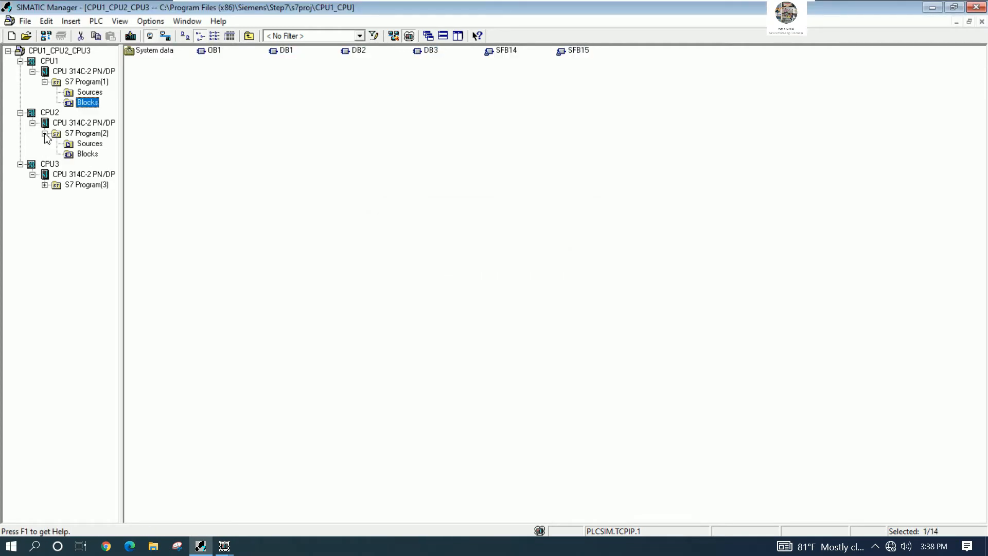
pyautogui.click(86, 154)
pyautogui.click(214, 51)
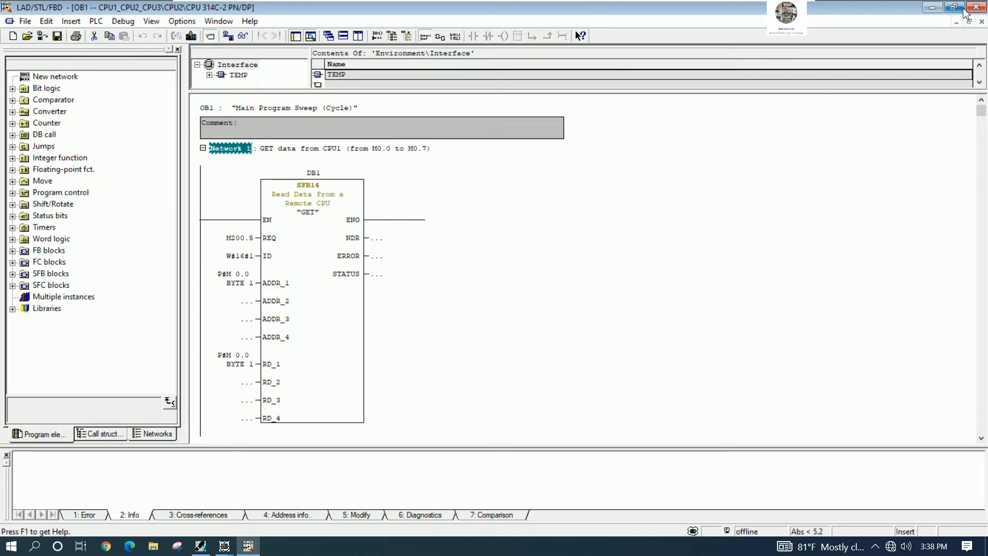
pyautogui.click(976, 6)
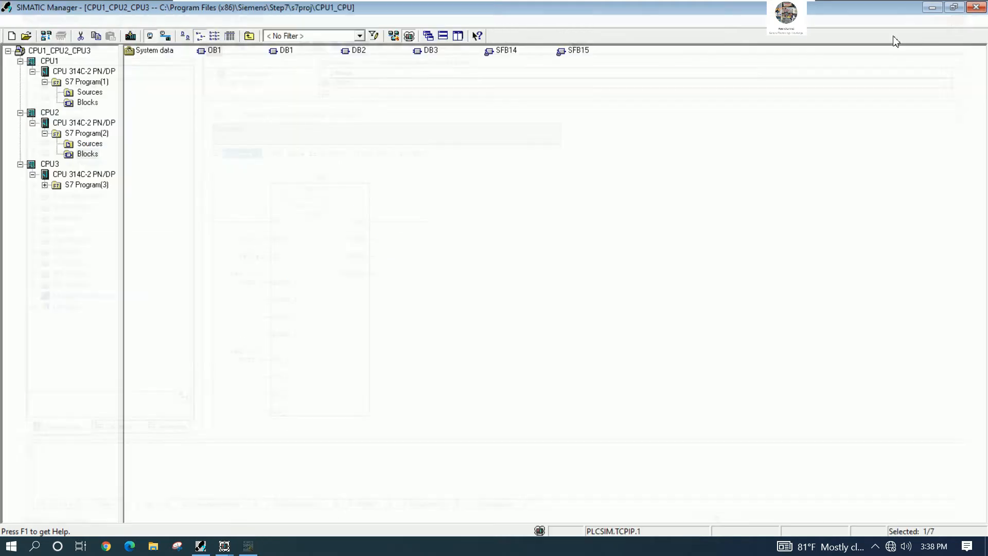
# Append "(M0.0 to M0.7)" to the Network 1 title in CPU3's OB1, then save and close the block
pyautogui.click(45, 185)
pyautogui.click(88, 205)
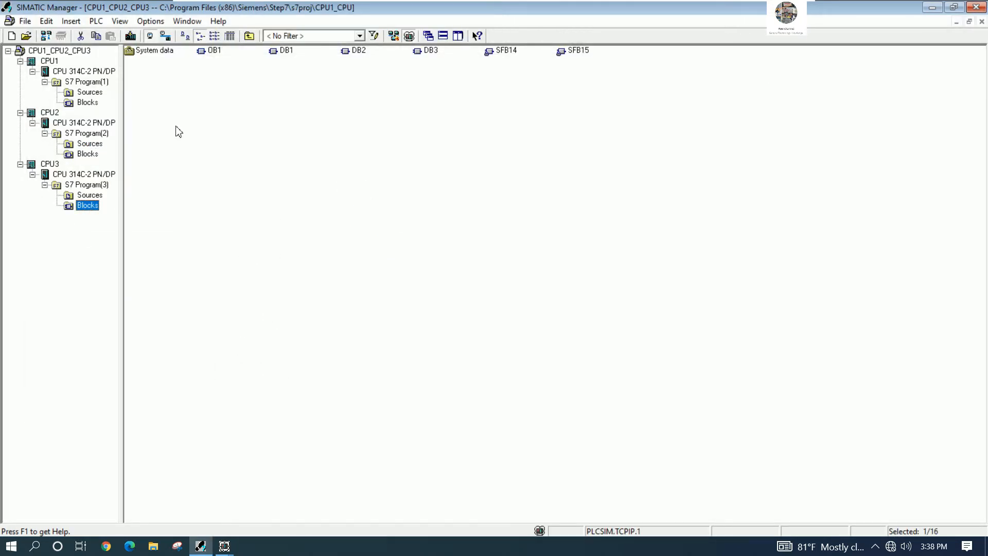
pyautogui.click(213, 50)
pyautogui.press('Return')
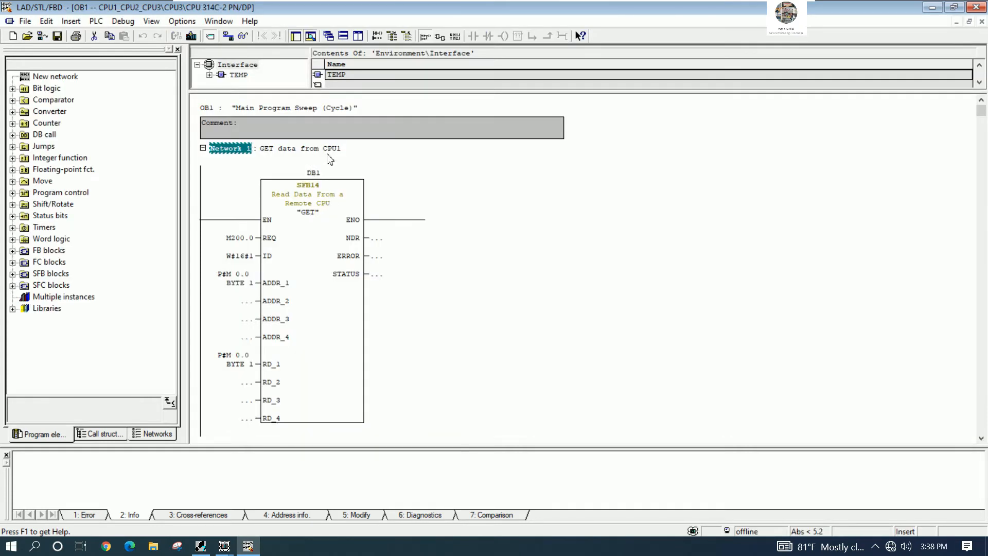
pyautogui.click(351, 149)
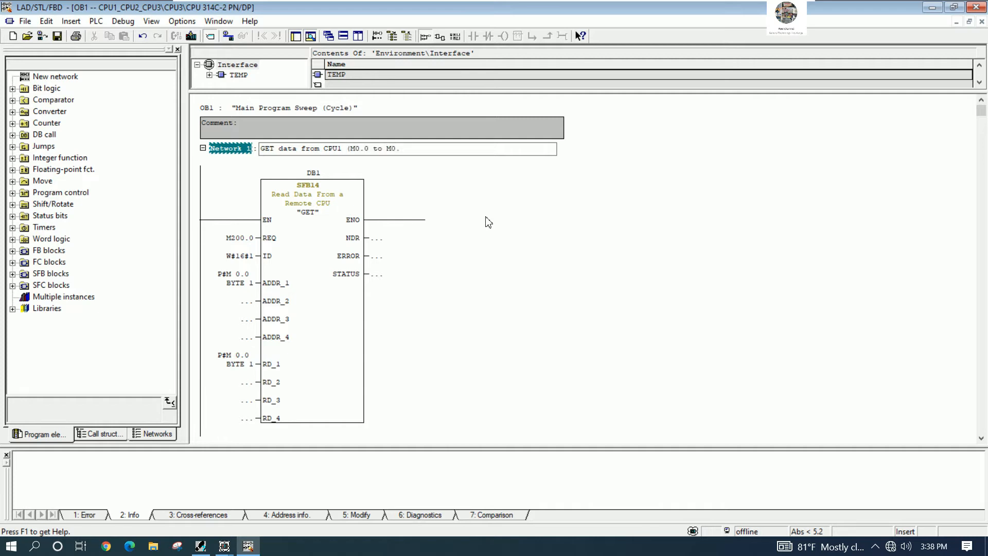
pyautogui.click(545, 217)
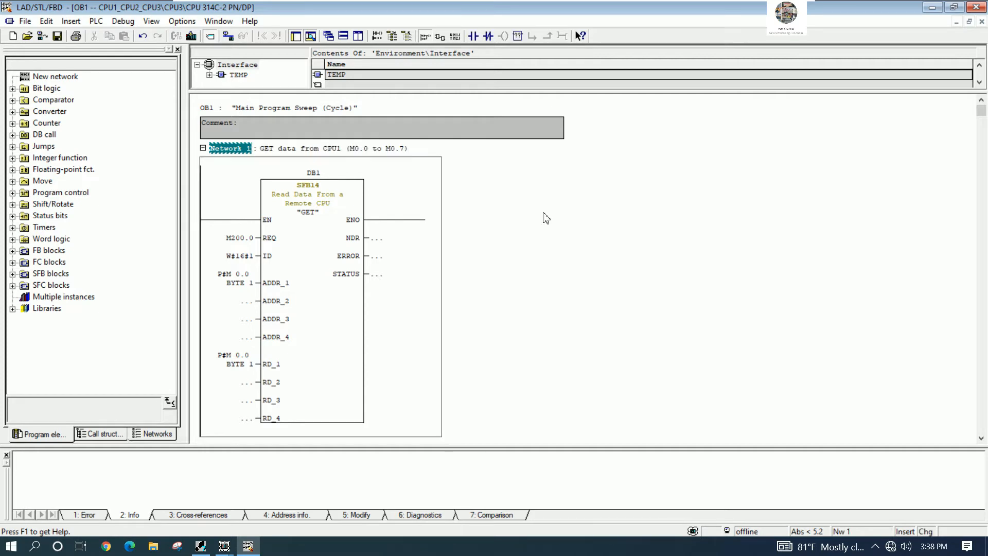
pyautogui.hotkey('ctrl', 's')
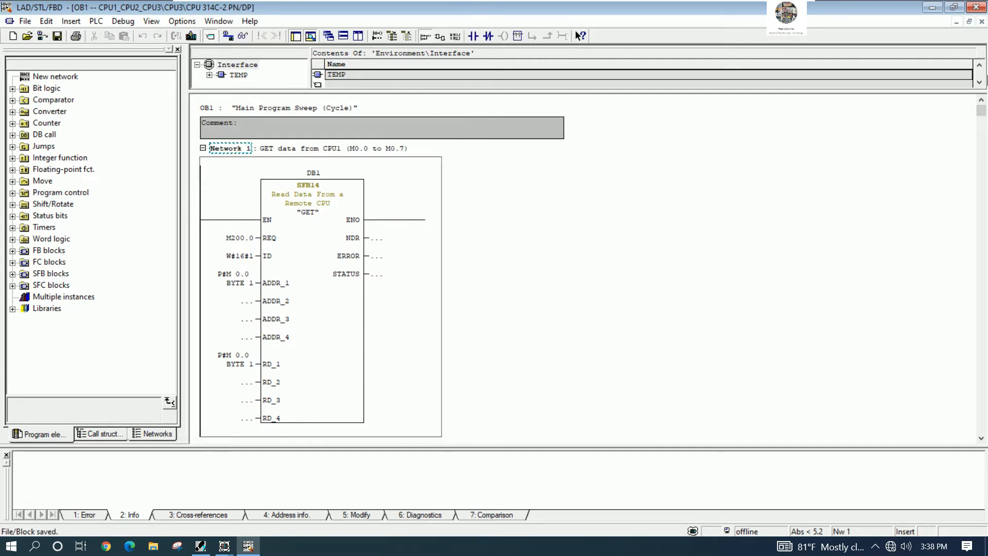
pyautogui.click(976, 7)
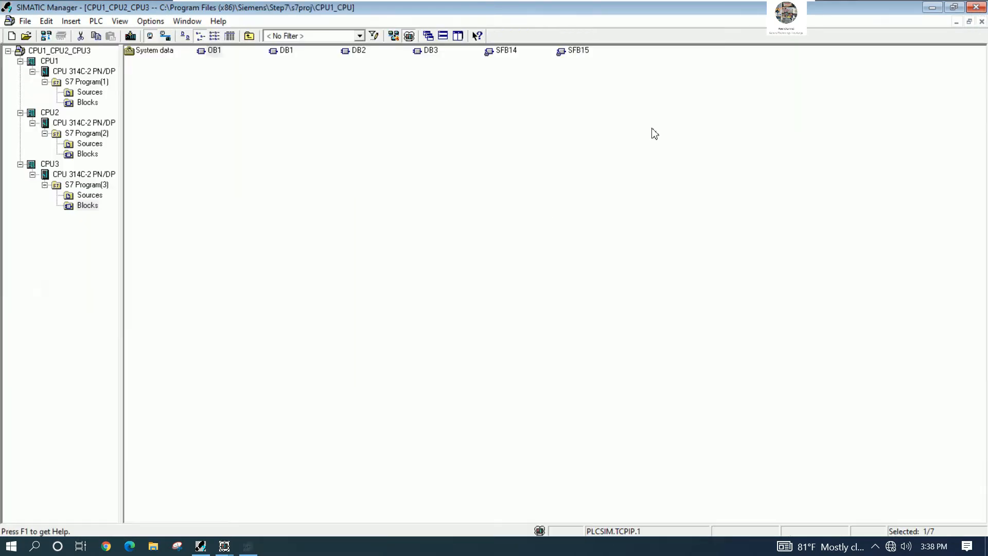
# Download all of CPU3's blocks including the system data, overwriting every existing block, and restart the CPU
pyautogui.moveTo(607, 119); pyautogui.dragTo(139, 43)
pyautogui.hotkey('ctrl', 'c')
pyautogui.hotkey('ctrl', 'v')
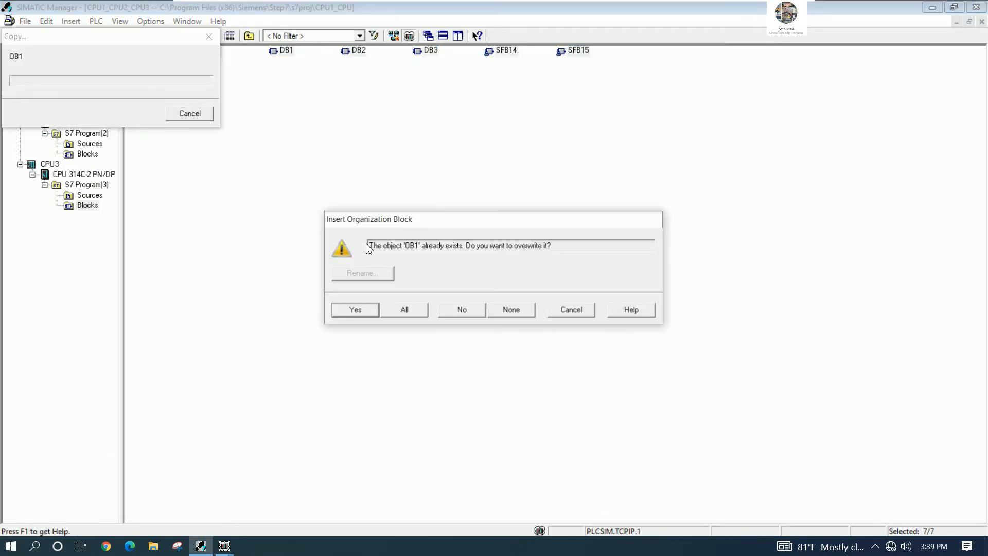
pyautogui.click(395, 310)
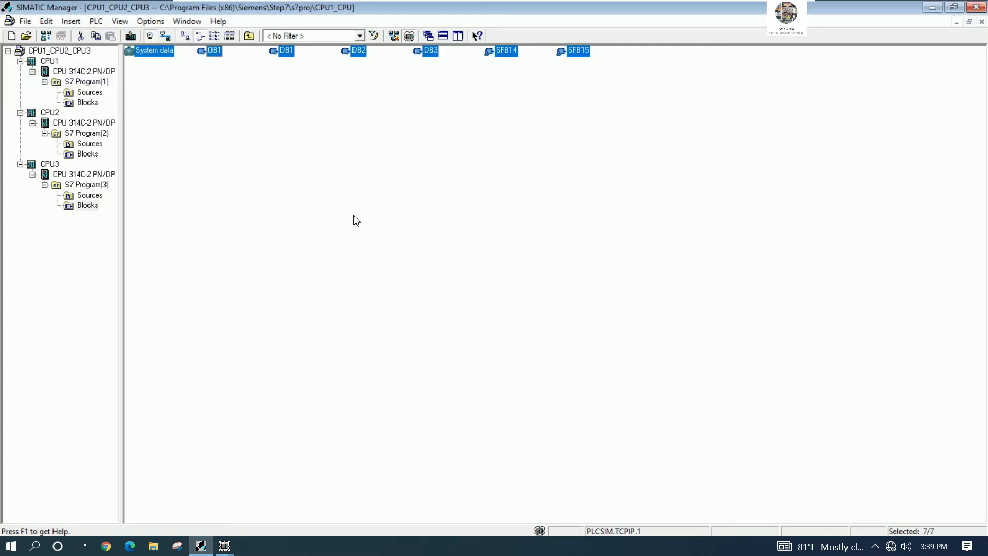
pyautogui.hotkey('ctrl', 'l')
pyautogui.click(439, 299)
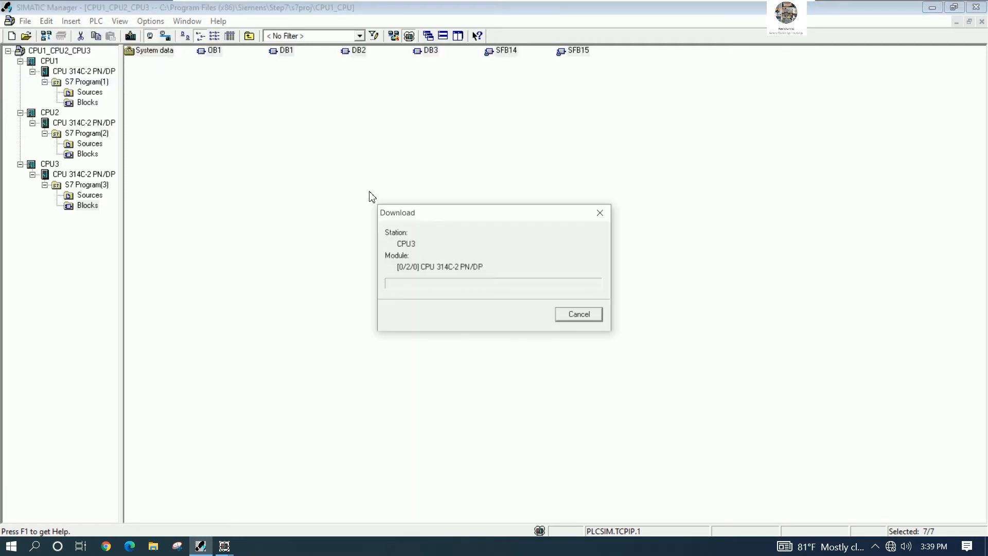
pyautogui.click(437, 303)
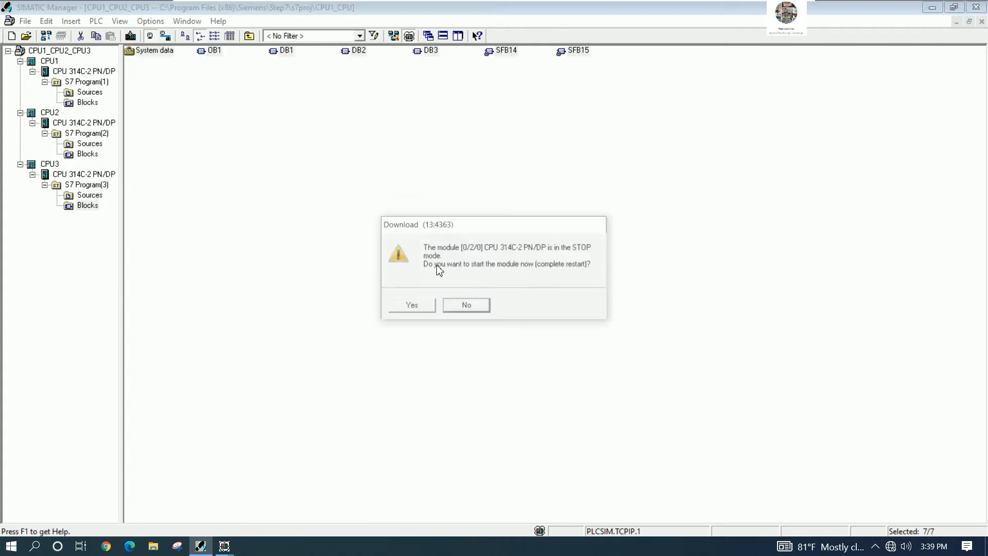
pyautogui.click(431, 310)
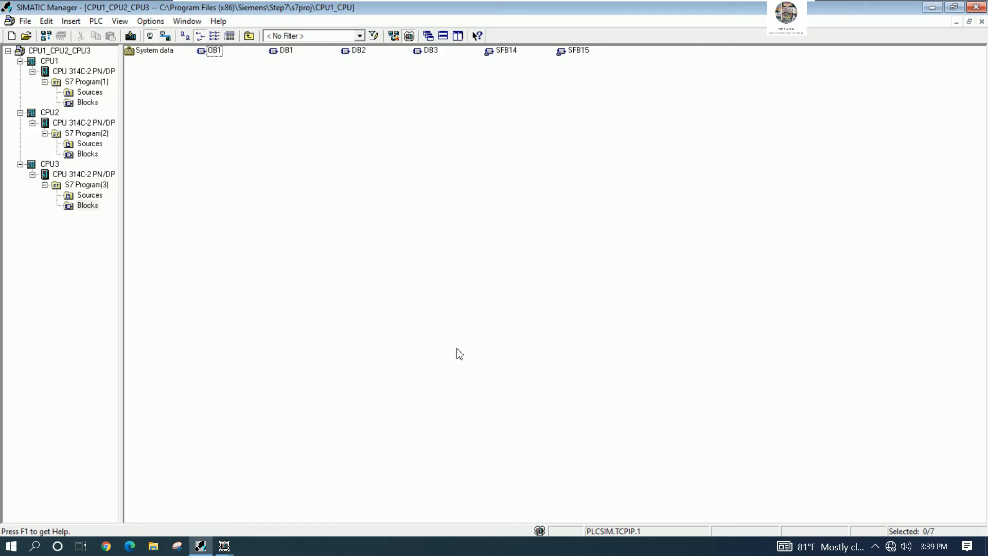
# Bring up the three PLCSIM windows and arrange them with CPU1 and CPU2 side by side and CPU3 below CPU1
pyautogui.click(221, 549)
pyautogui.click(172, 515)
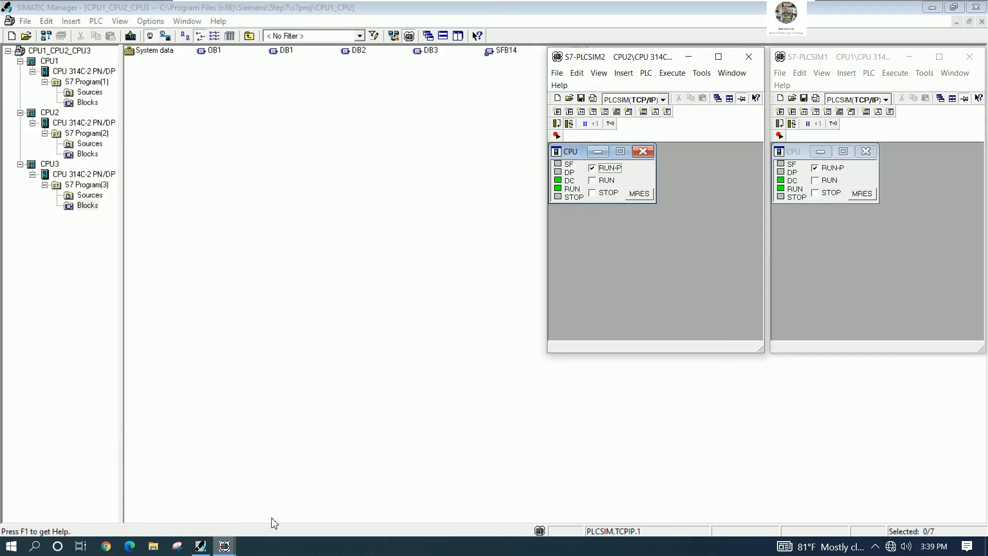
pyautogui.moveTo(237, 547)
pyautogui.click(273, 511)
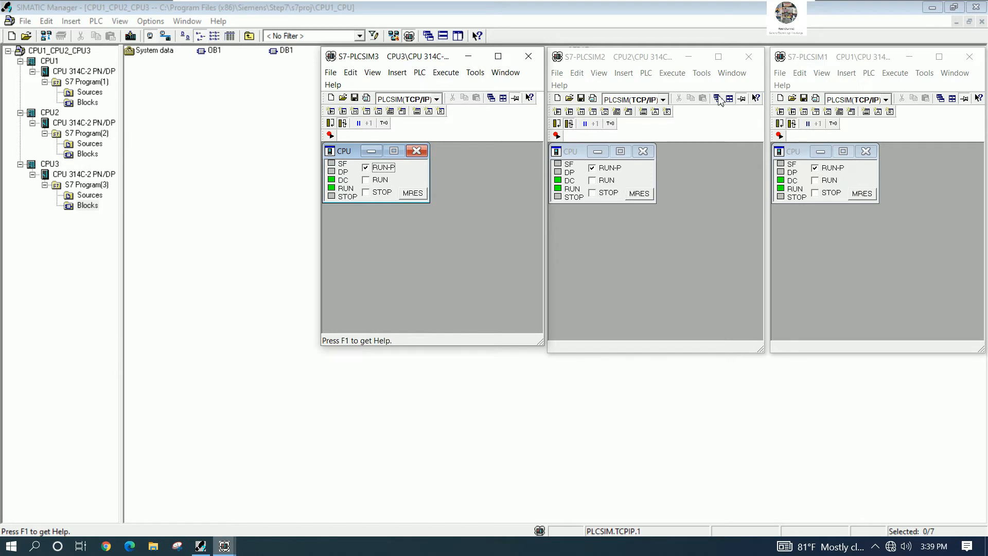
pyautogui.moveTo(817, 62); pyautogui.dragTo(53, 56)
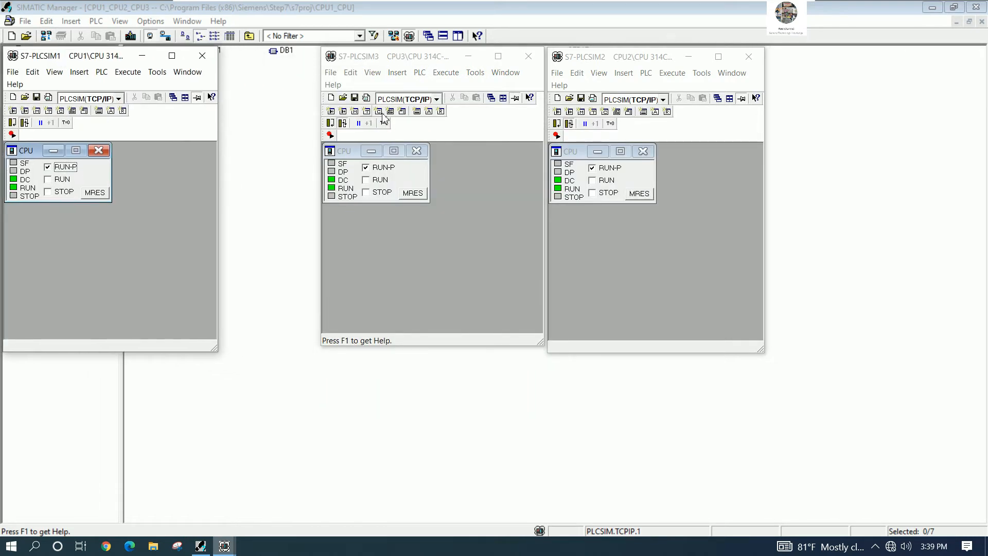
pyautogui.moveTo(645, 61); pyautogui.dragTo(285, 82)
pyautogui.moveTo(421, 63); pyautogui.dragTo(641, 88)
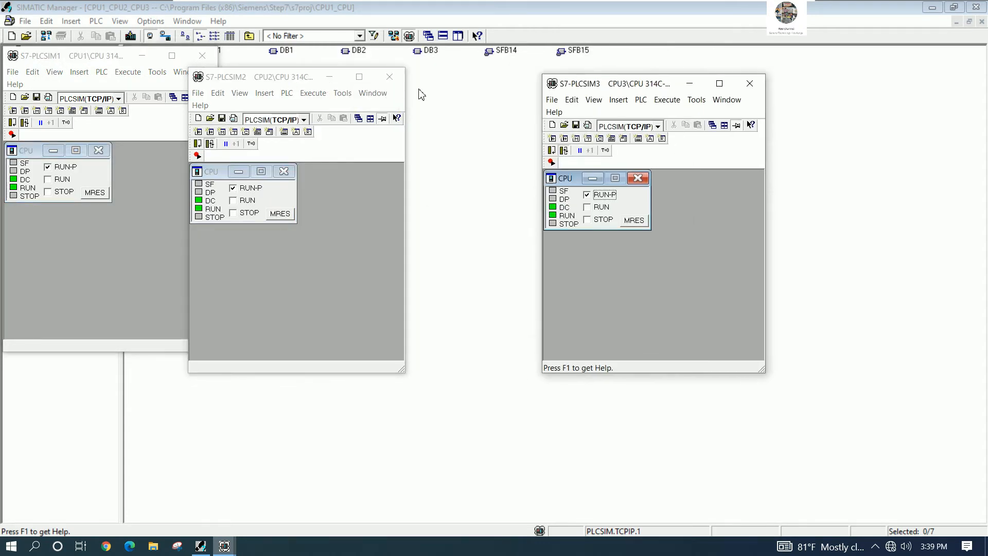
pyautogui.moveTo(291, 79); pyautogui.dragTo(326, 61)
pyautogui.moveTo(599, 90); pyautogui.dragTo(108, 334)
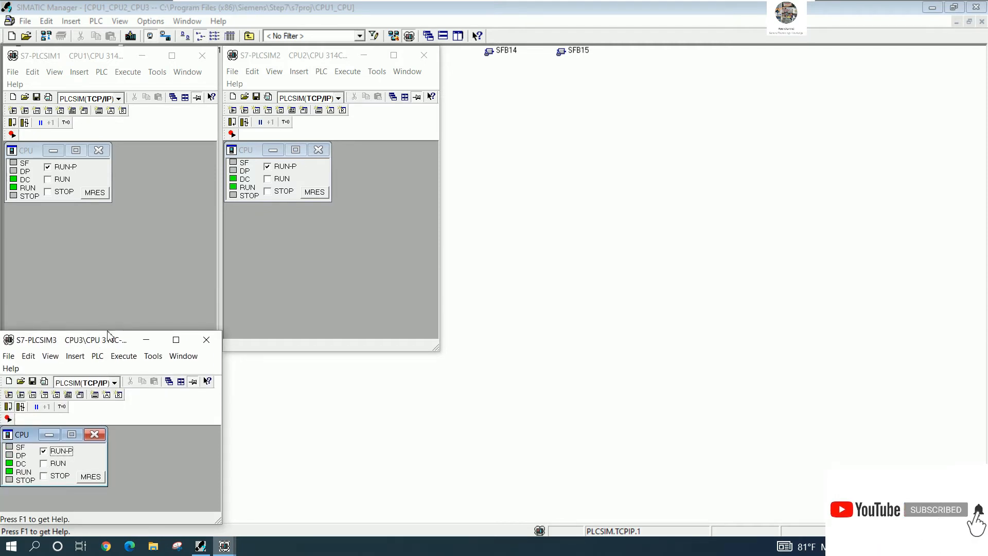
# Shorten the CPU1 and CPU2 simulation windows and extend the CPU3 window upward to meet CPU1's lower edge
pyautogui.click(127, 288)
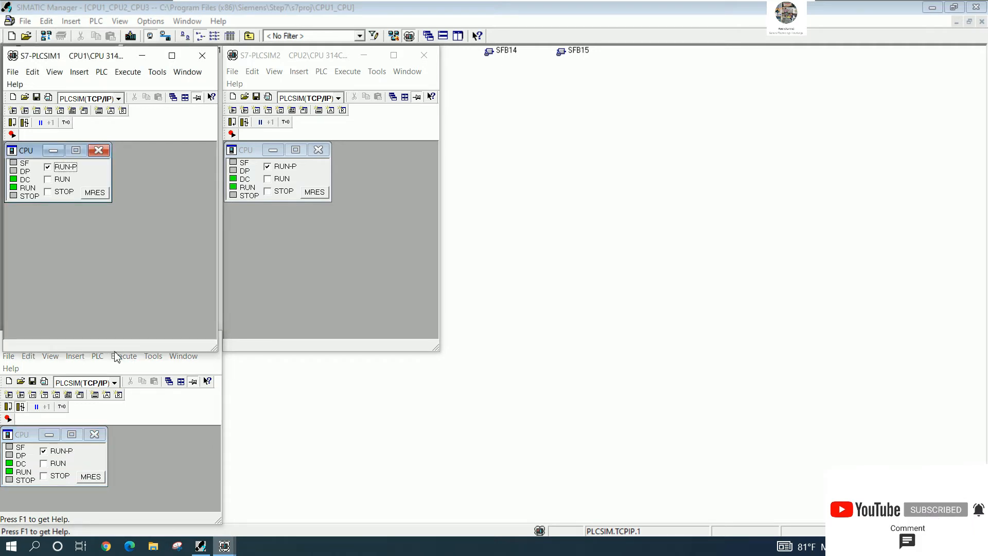
pyautogui.moveTo(114, 352); pyautogui.dragTo(128, 278)
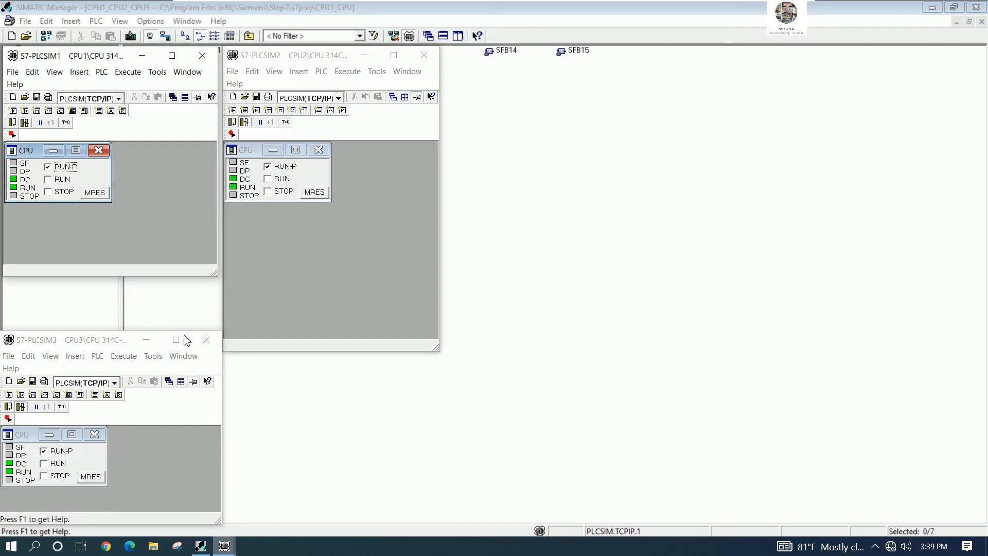
pyautogui.click(292, 333)
pyautogui.moveTo(301, 352); pyautogui.dragTo(309, 277)
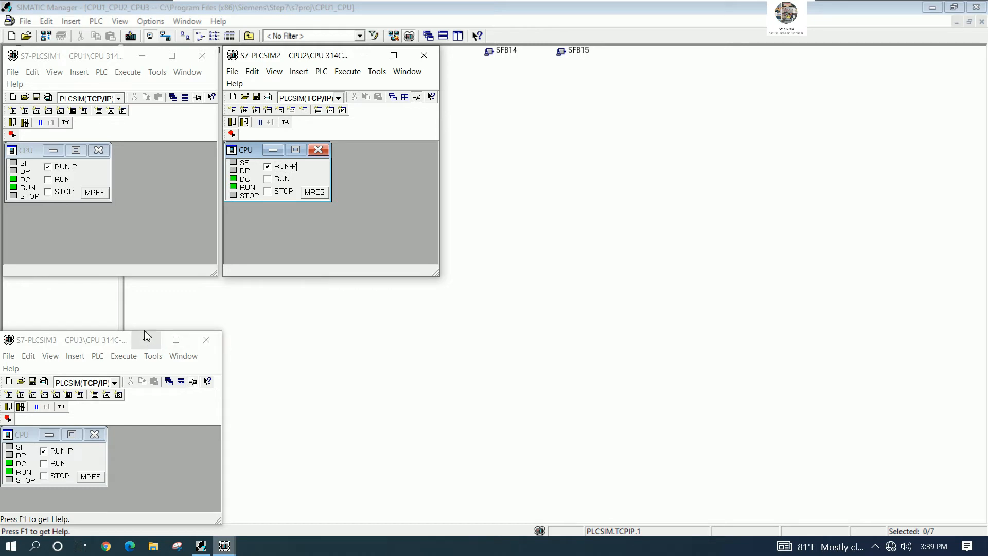
pyautogui.moveTo(133, 331); pyautogui.dragTo(144, 281)
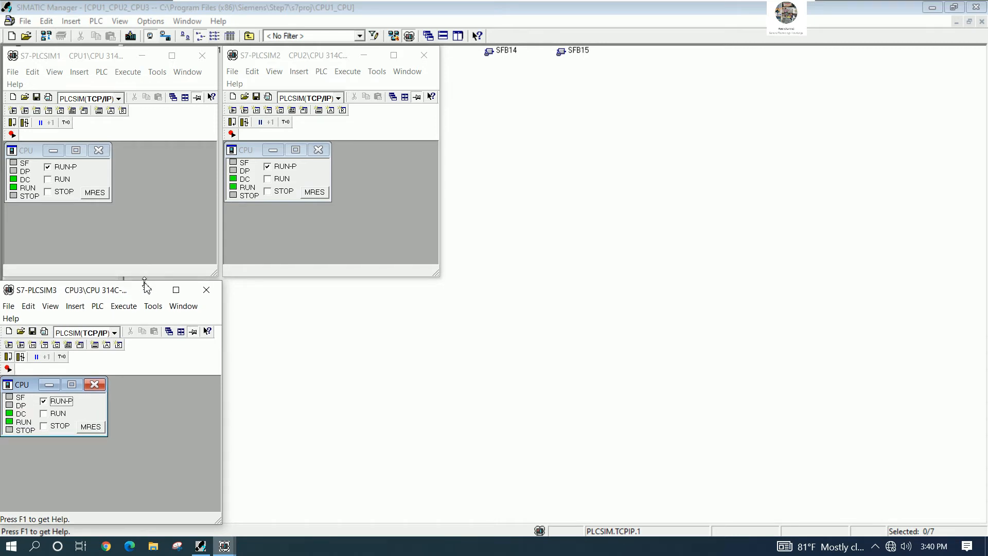
pyautogui.click(346, 353)
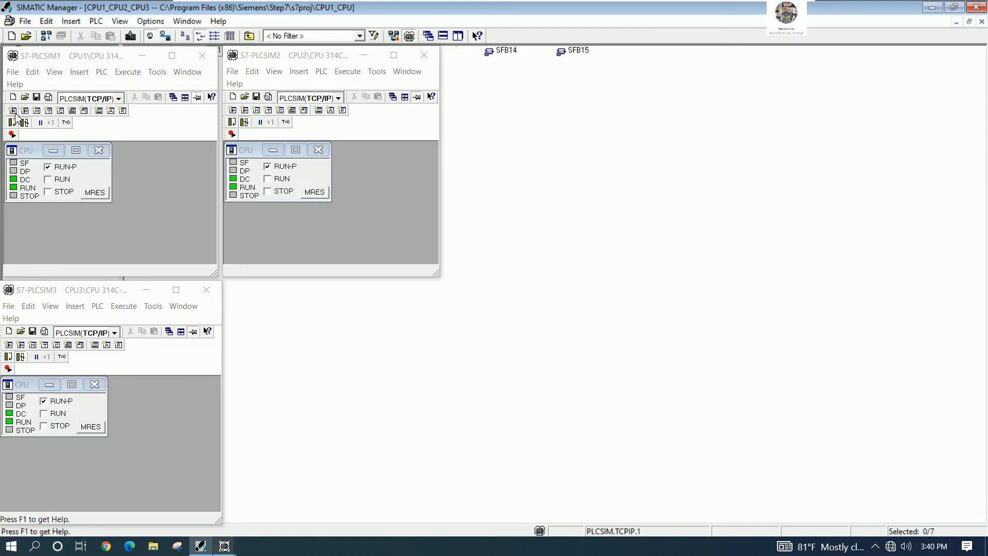
# Insert a byte variable view in CPU1's simulation and set its address to MB 0 in bits format
pyautogui.click(170, 221)
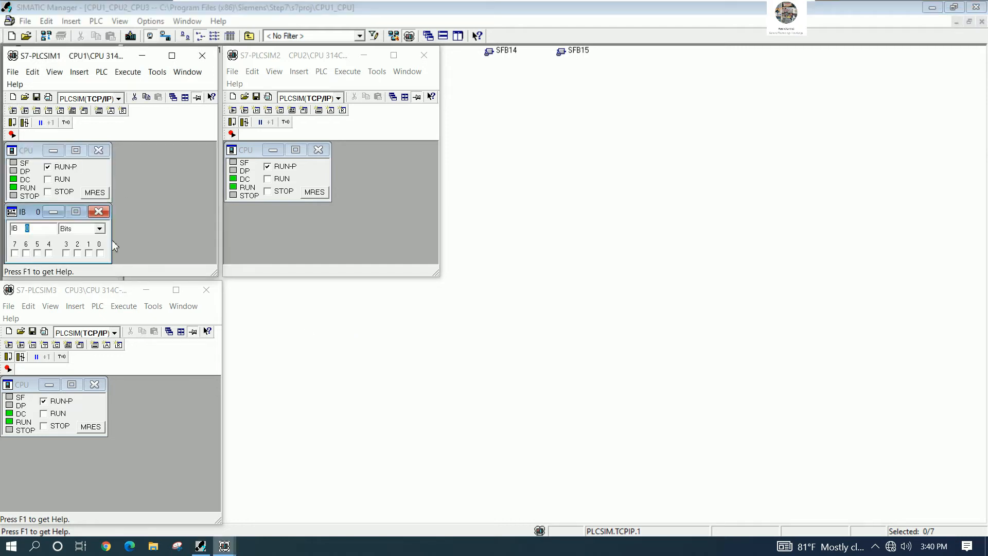
pyautogui.click(12, 230)
pyautogui.write('M')
# Insert a byte variable view in CPU2's simulation and set its address to MB 0 in bits format
pyautogui.click(233, 112)
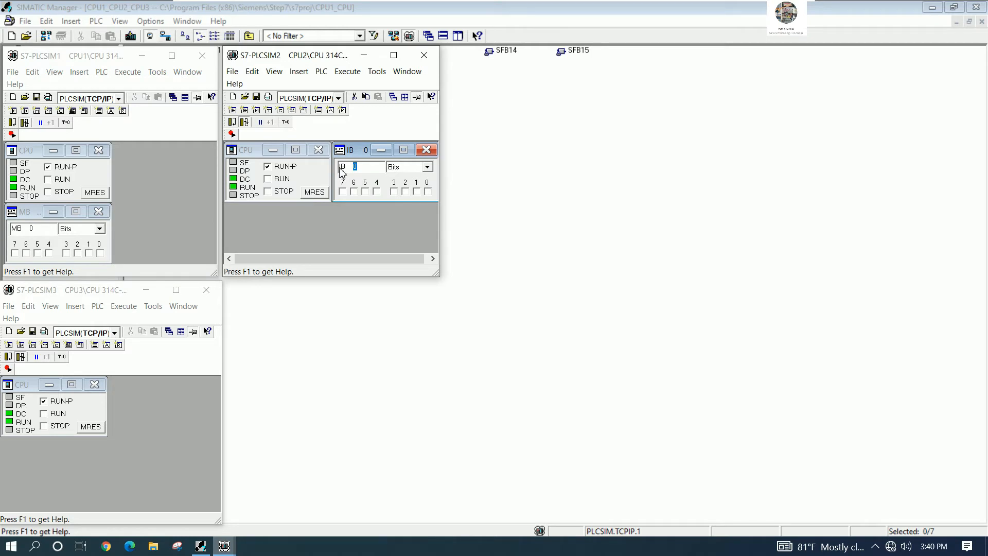
pyautogui.click(339, 168)
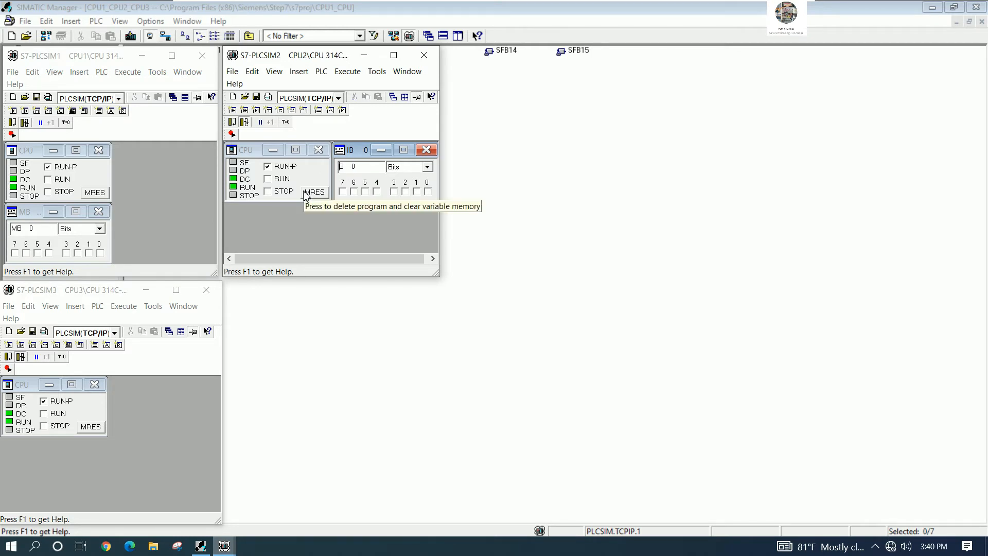
pyautogui.write('M')
pyautogui.press('Return')
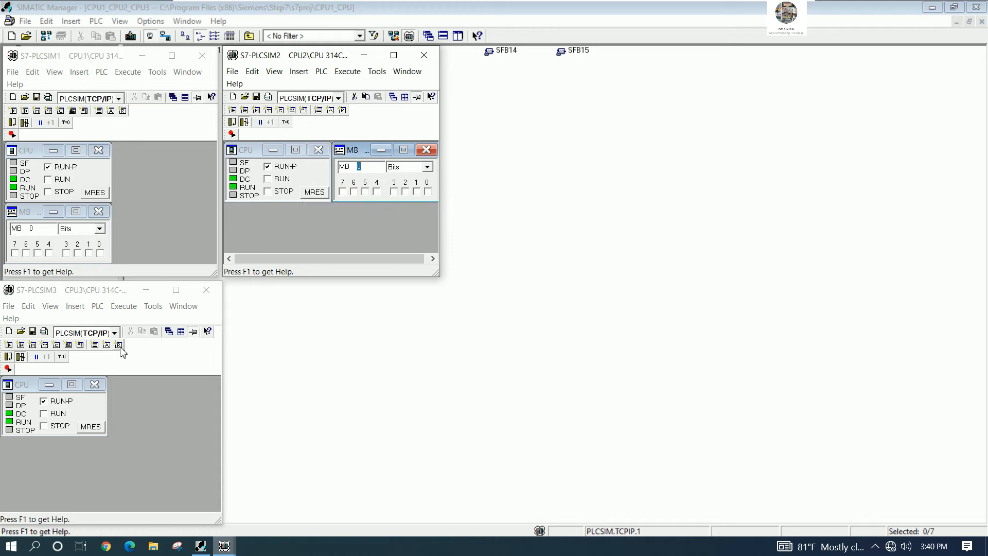
# Insert a byte variable view in CPU3's simulation and set its address to MB 0 in bits format
pyautogui.click(9, 345)
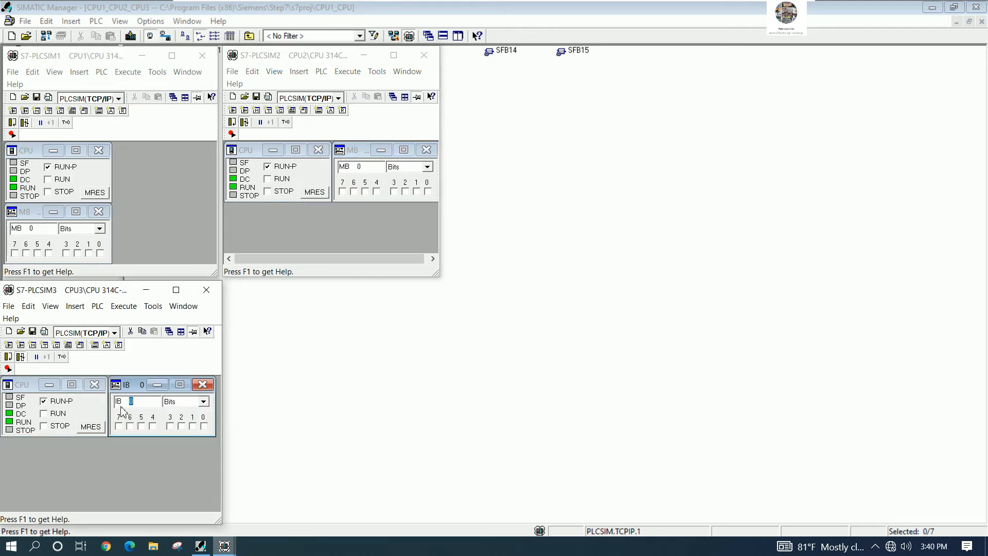
pyautogui.click(117, 401)
pyautogui.write('M')
pyautogui.press('Return')
pyautogui.click(652, 263)
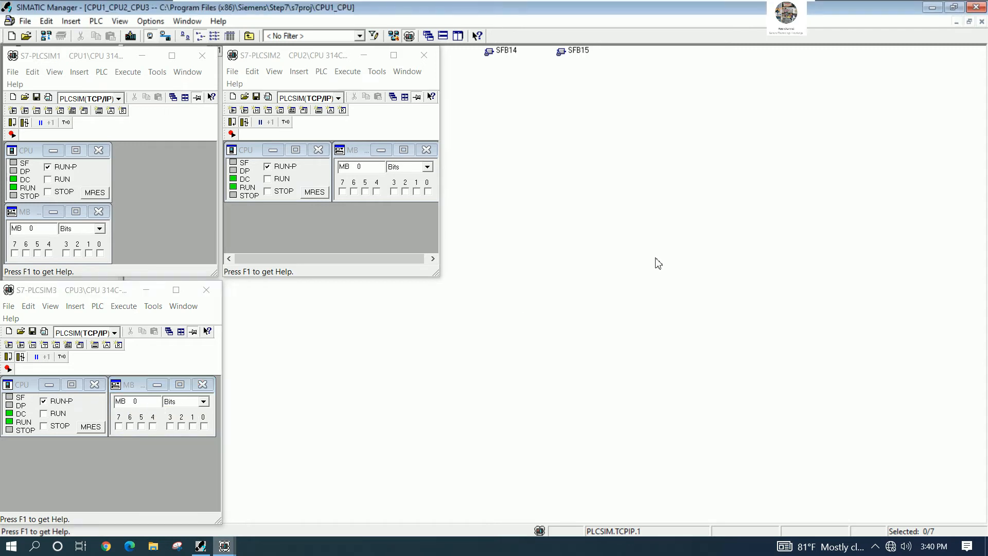
# Minimize SIMATIC Manager, open the PUT_GET_CPU1_CPU2_CPU3 project in TIA Portal V17, and expand the HMI_1 device
pyautogui.click(932, 7)
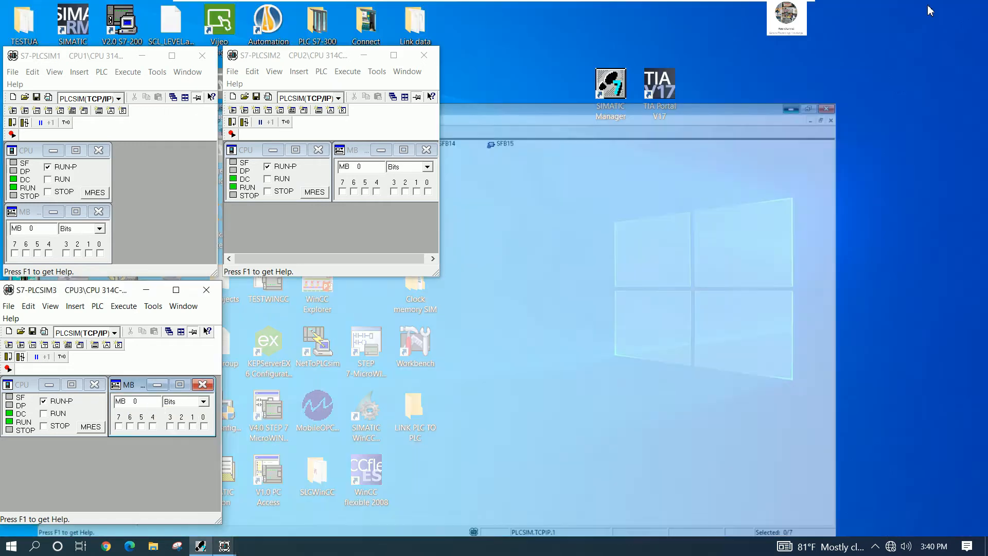
pyautogui.click(665, 94)
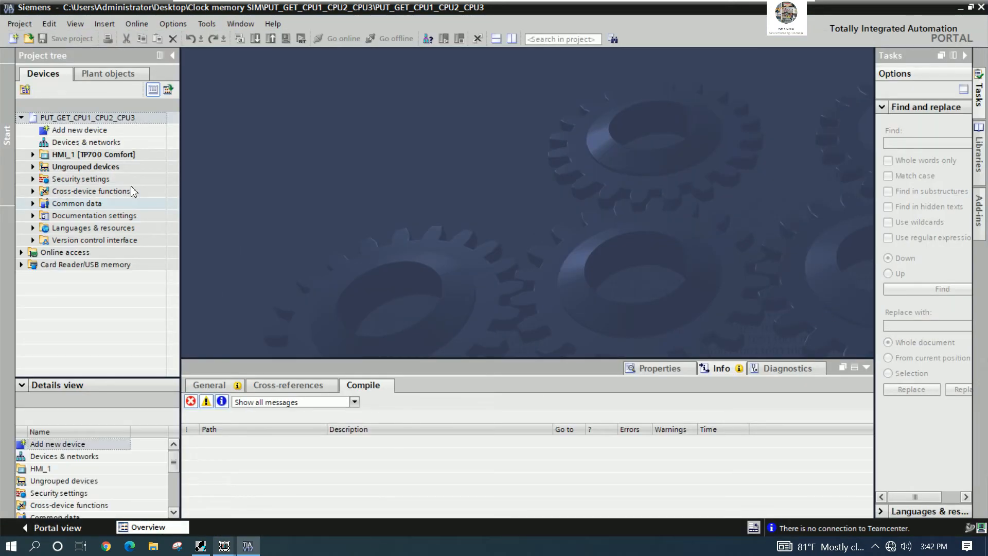
pyautogui.click(32, 156)
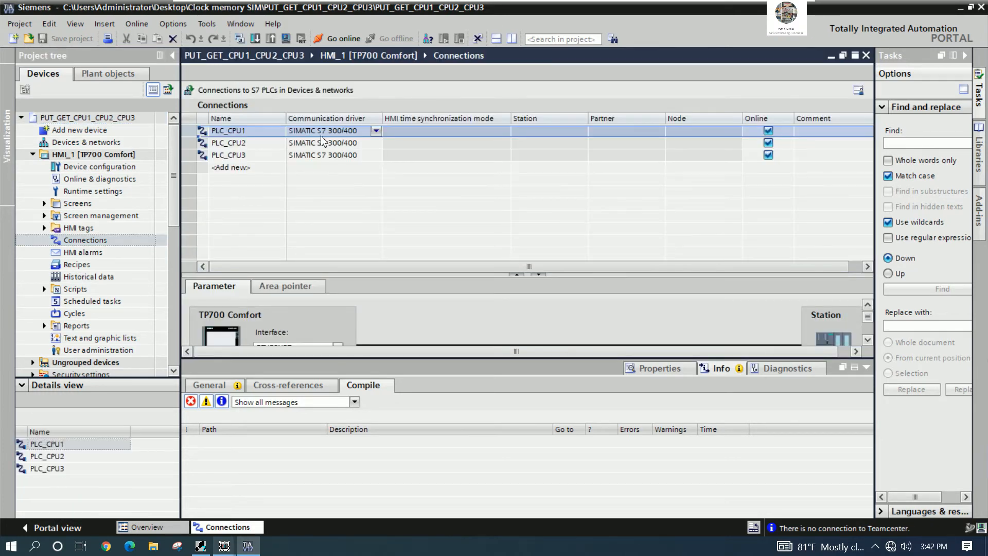
# Review the parameters of the HMI_1 connections PLC_CPU1, PLC_CPU2 and PLC_CPU3, including the interface and IP addresses
pyautogui.click(865, 368)
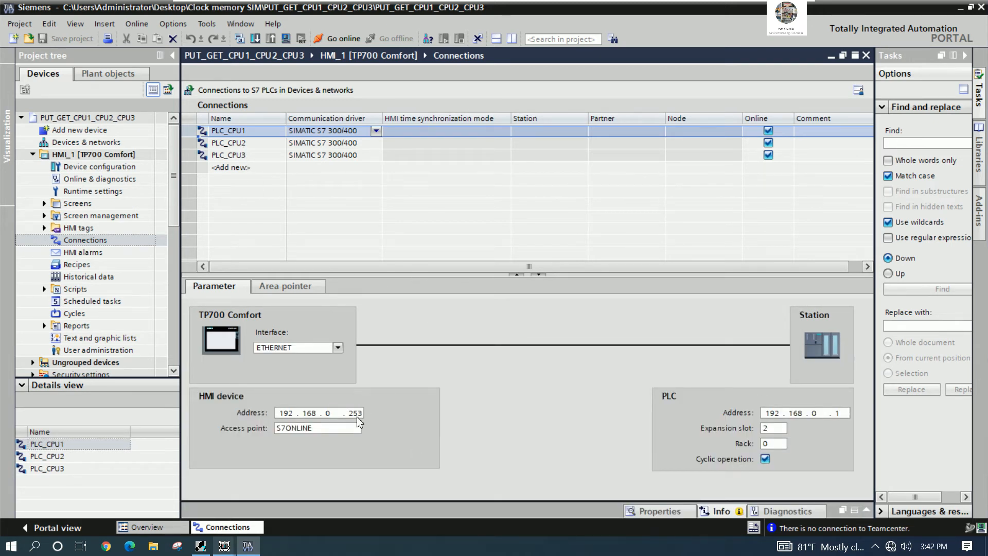
pyautogui.click(231, 144)
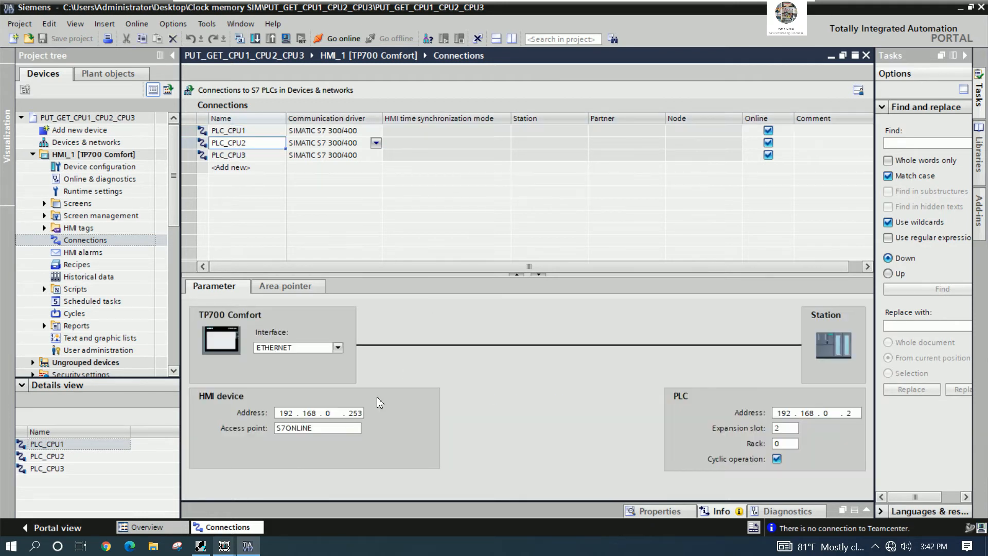
pyautogui.click(259, 156)
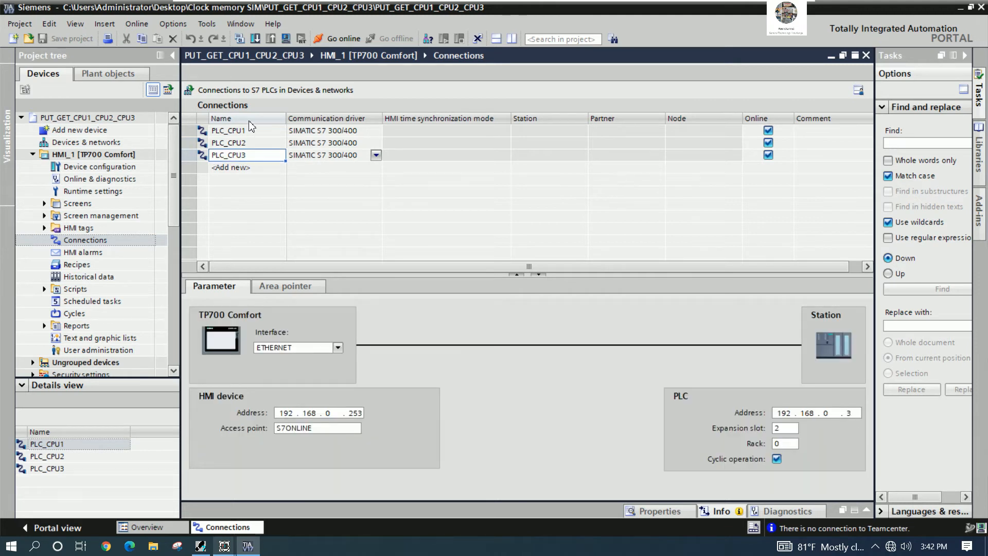
pyautogui.click(244, 135)
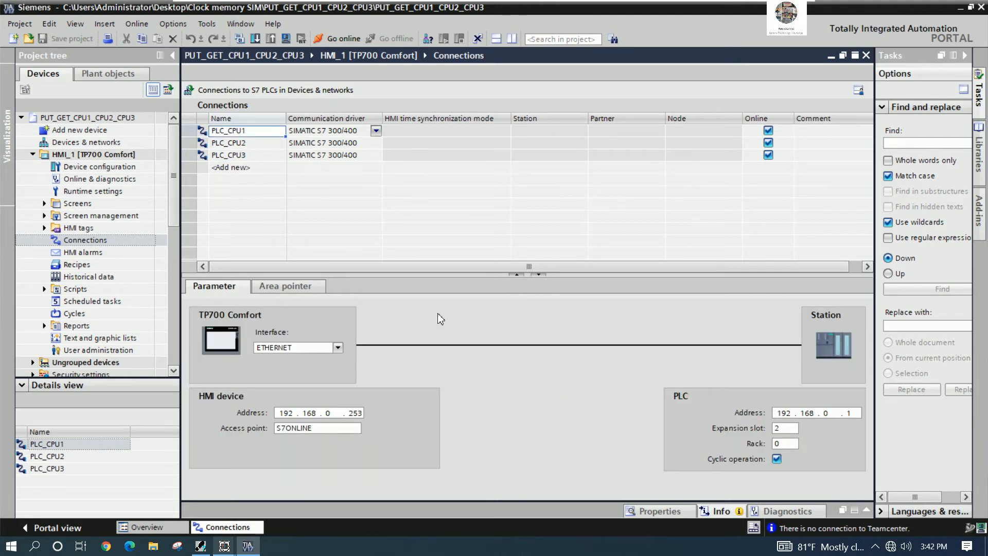
# Open the full HMI tag list and examine the bit tags assigned to each of the three PLC connections
pyautogui.click(45, 228)
pyautogui.doubleClick(98, 240)
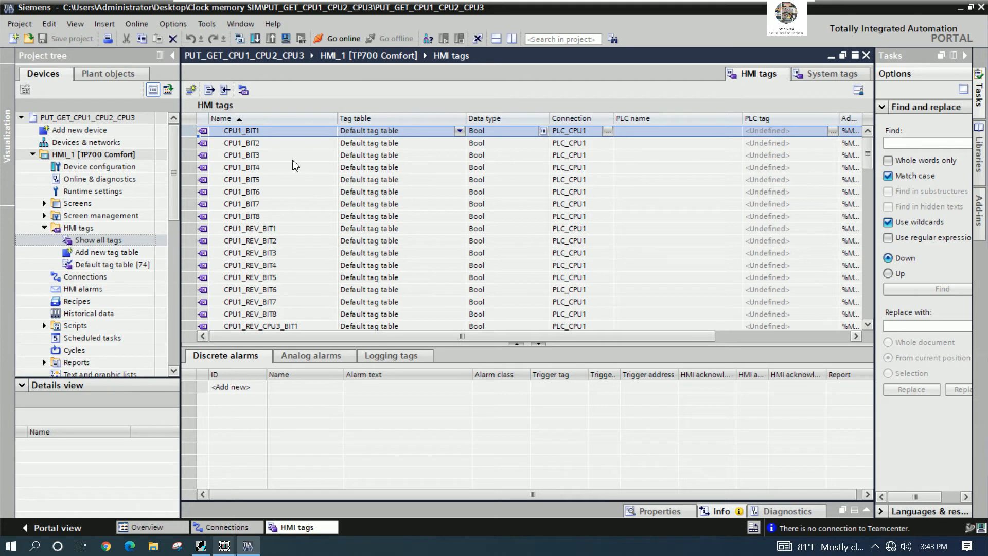
pyautogui.scroll(-1, 313, 237)
pyautogui.scroll(-5, 312, 242)
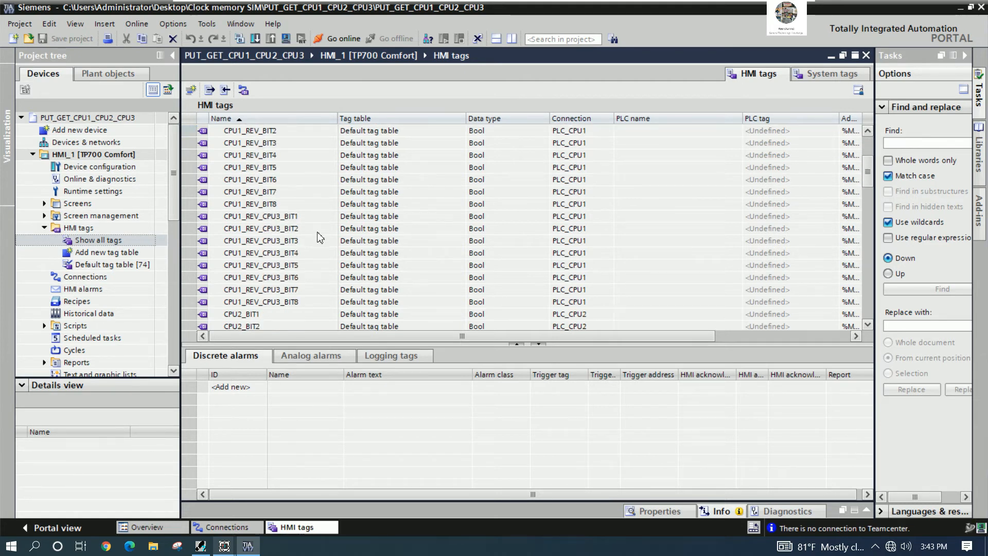
pyautogui.scroll(-5, 319, 235)
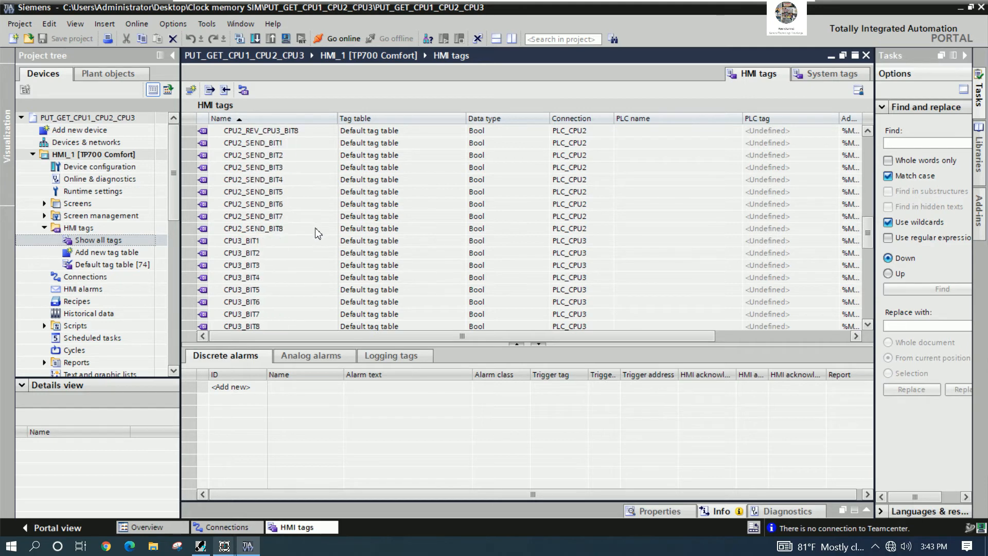
pyautogui.scroll(5, 310, 226)
pyautogui.scroll(4, 311, 226)
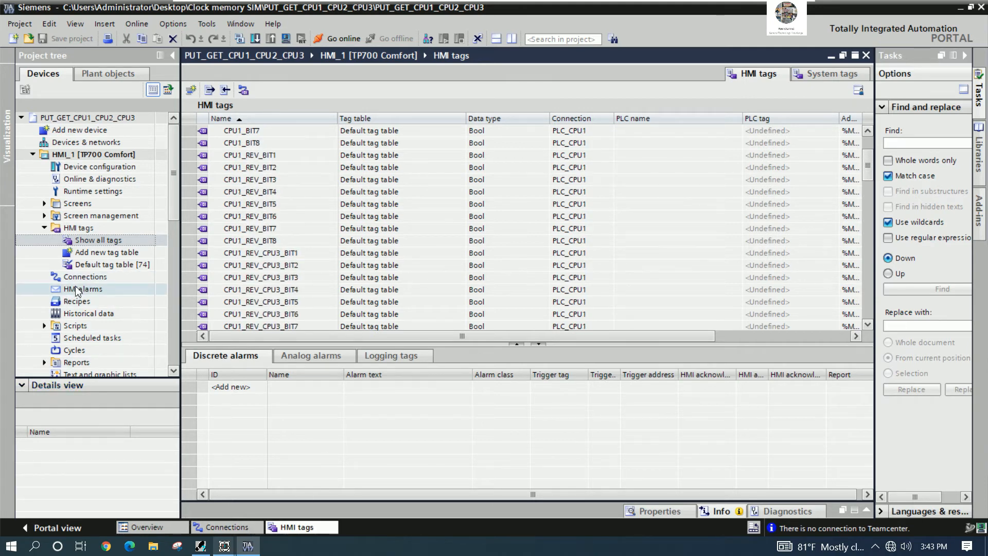
# Open the HMI's Root screen and compile HMI_1
pyautogui.click(44, 204)
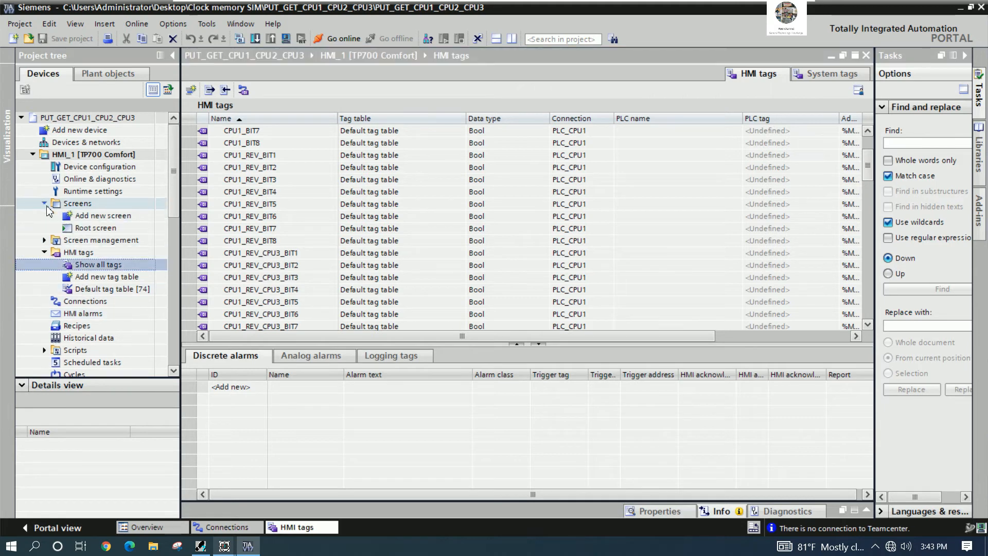
pyautogui.click(99, 227)
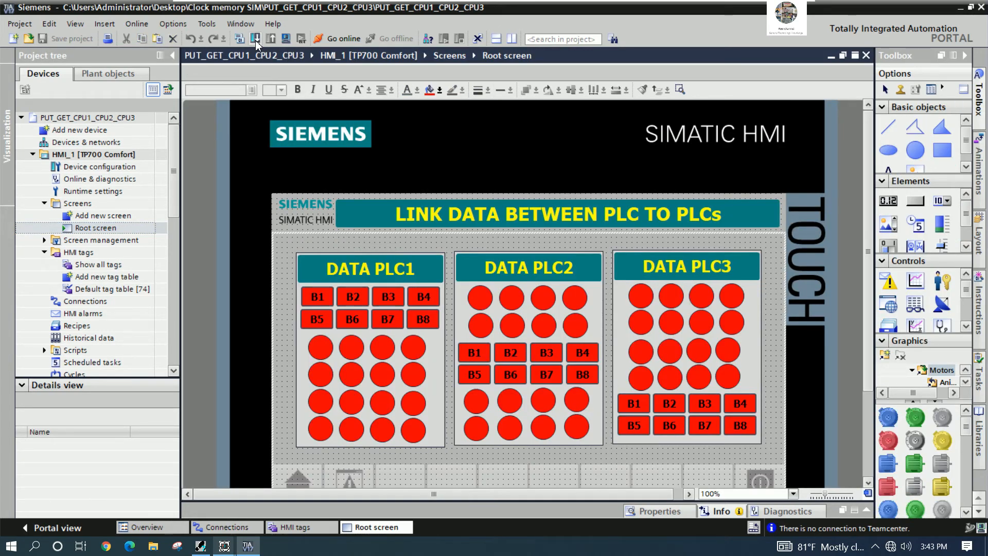
pyautogui.click(242, 37)
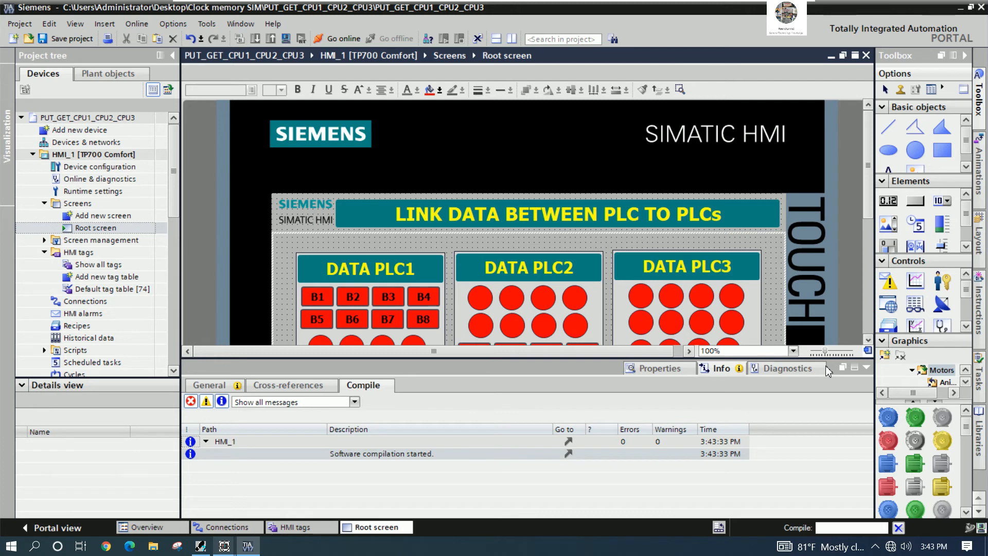
# Collapse the compile messages, start the HMI_1 runtime simulation, reposition its window and minimize TIA Portal
pyautogui.click(867, 368)
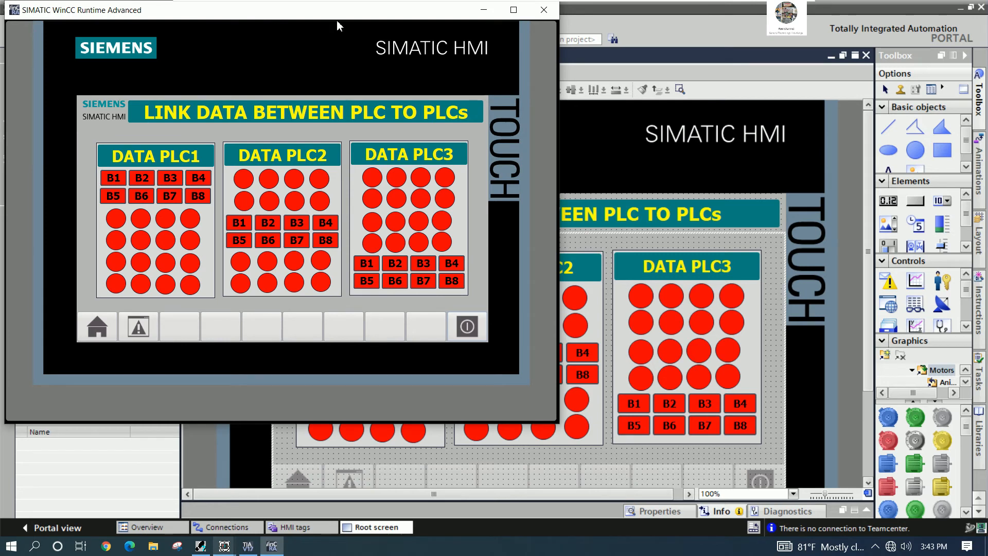
pyautogui.moveTo(337, 13); pyautogui.dragTo(722, 82)
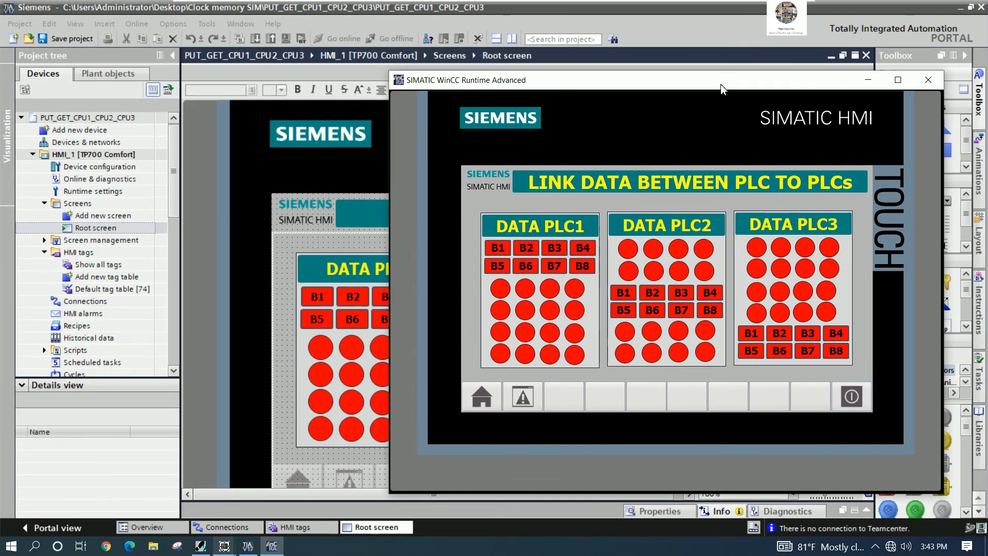
pyautogui.click(961, 14)
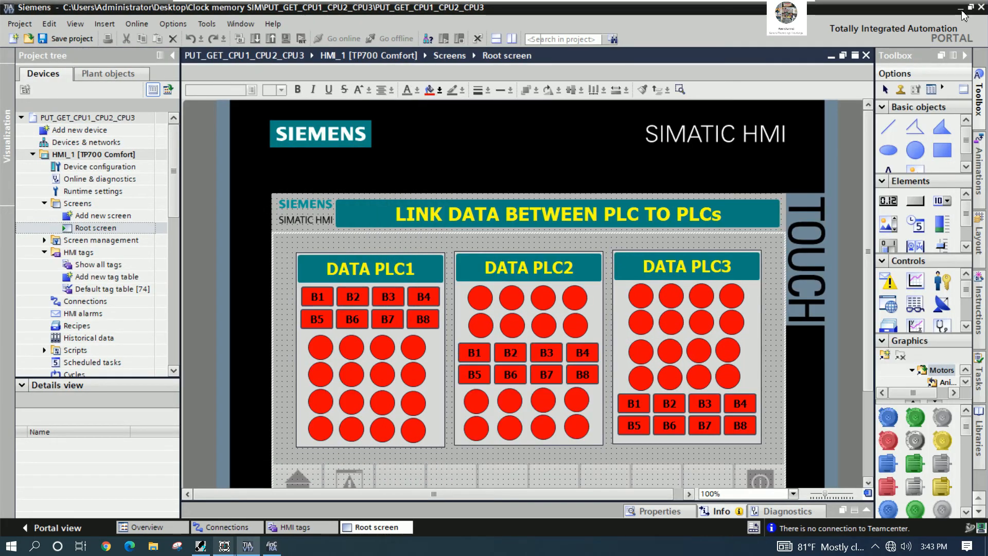
pyautogui.click(960, 9)
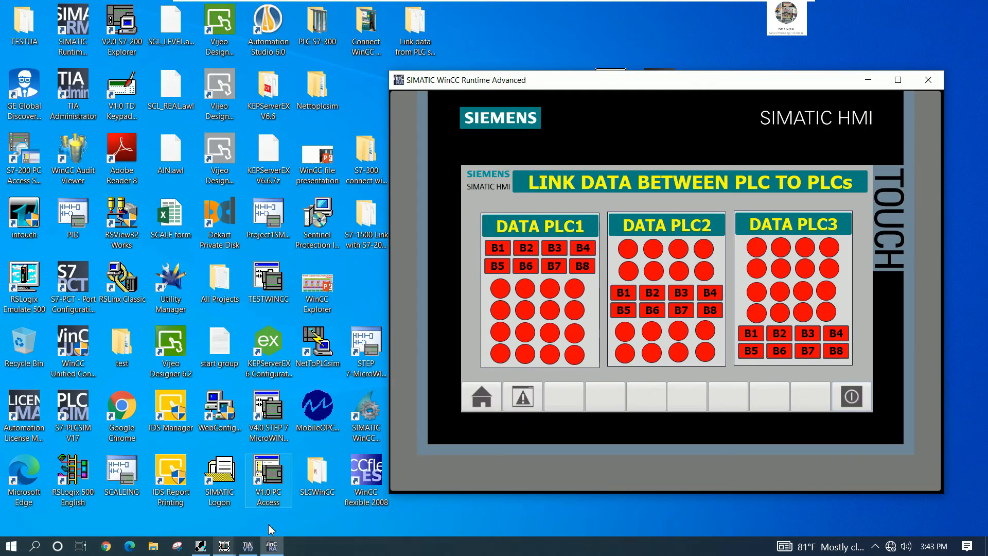
# Bring up SIMATIC Manager and the three S7-PLCSIM windows, and place the WinCC Runtime window beside the simulators
pyautogui.click(202, 546)
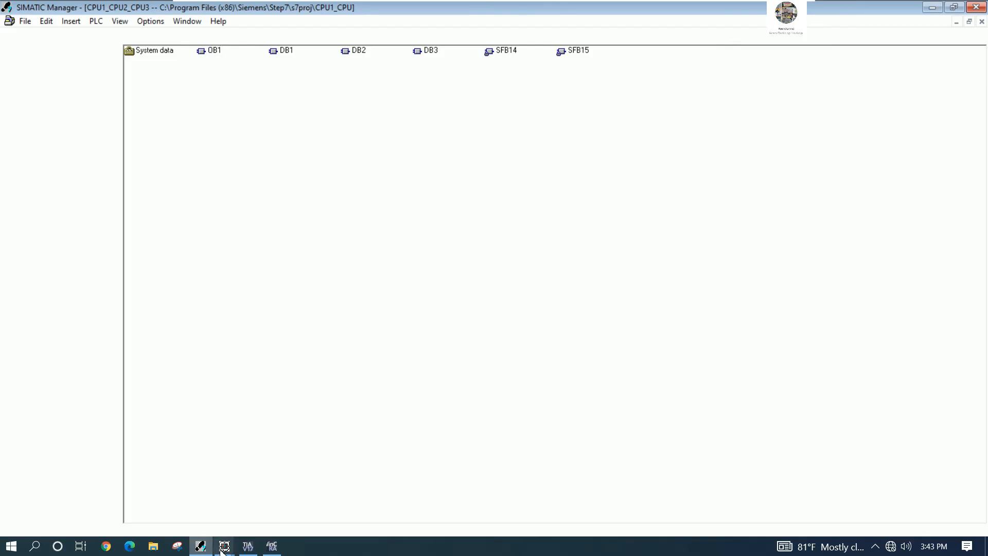
pyautogui.click(175, 519)
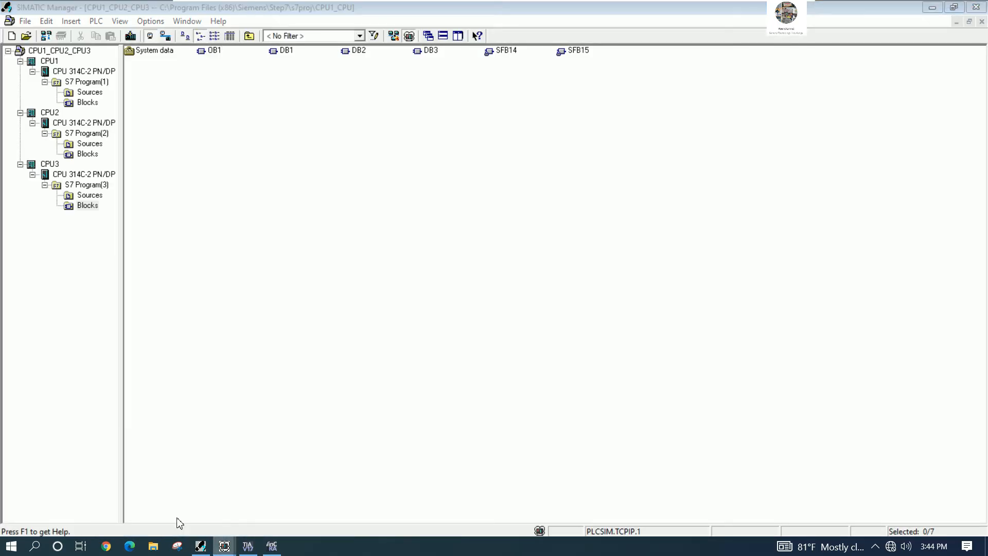
pyautogui.click(225, 494)
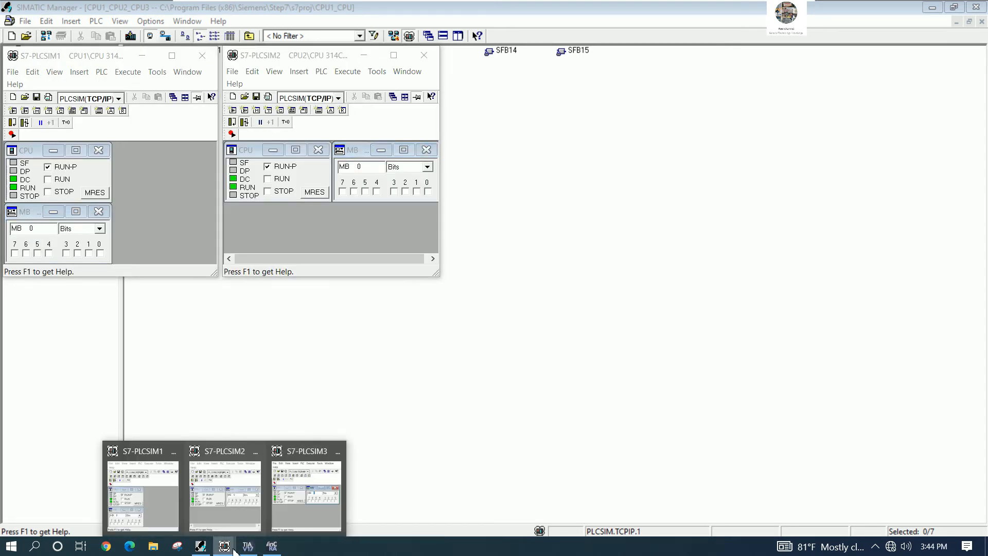
pyautogui.click(291, 514)
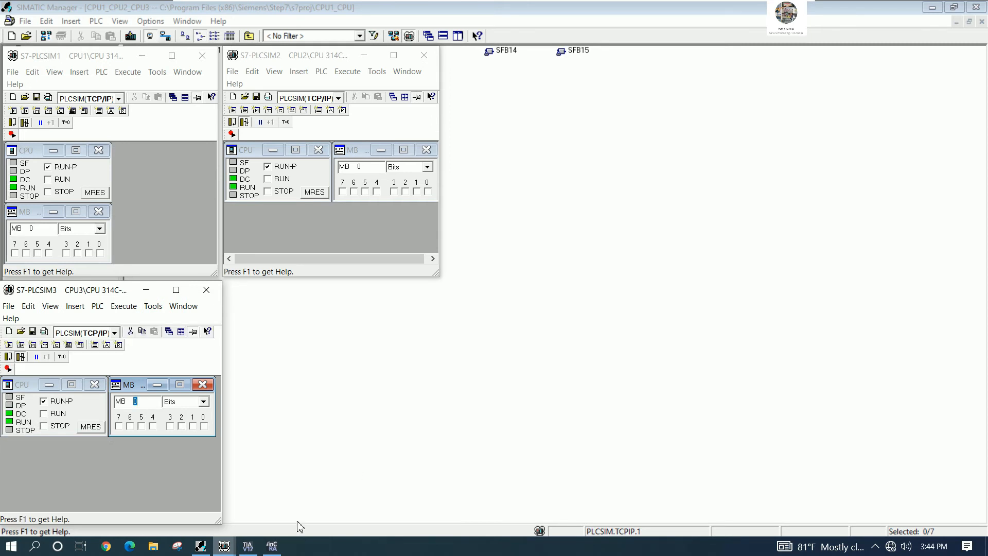
pyautogui.moveTo(277, 548)
pyautogui.click(270, 492)
pyautogui.moveTo(651, 80); pyautogui.dragTo(709, 60)
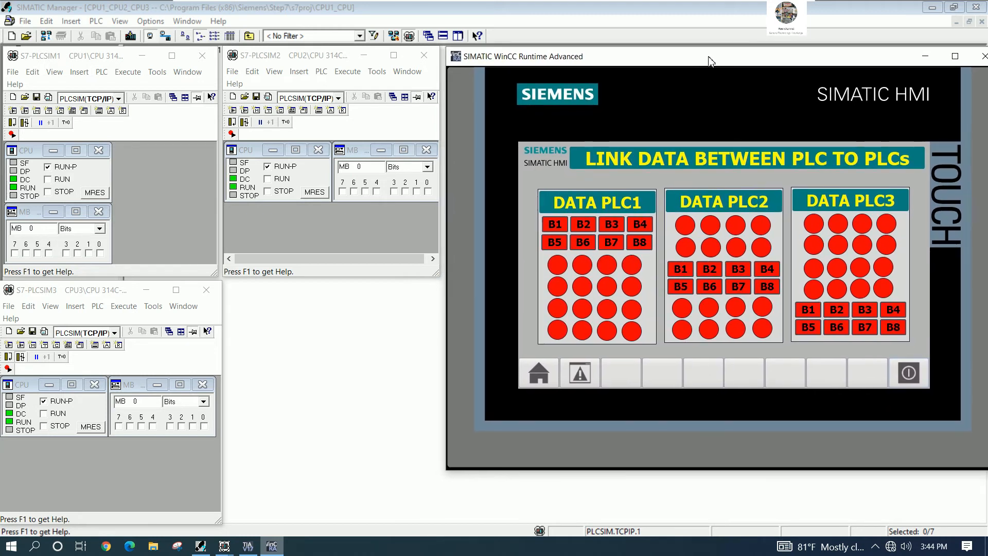
# Switch on bits B1 through B8 in the DATA PLC1 group of the HMI runtime
pyautogui.click(549, 230)
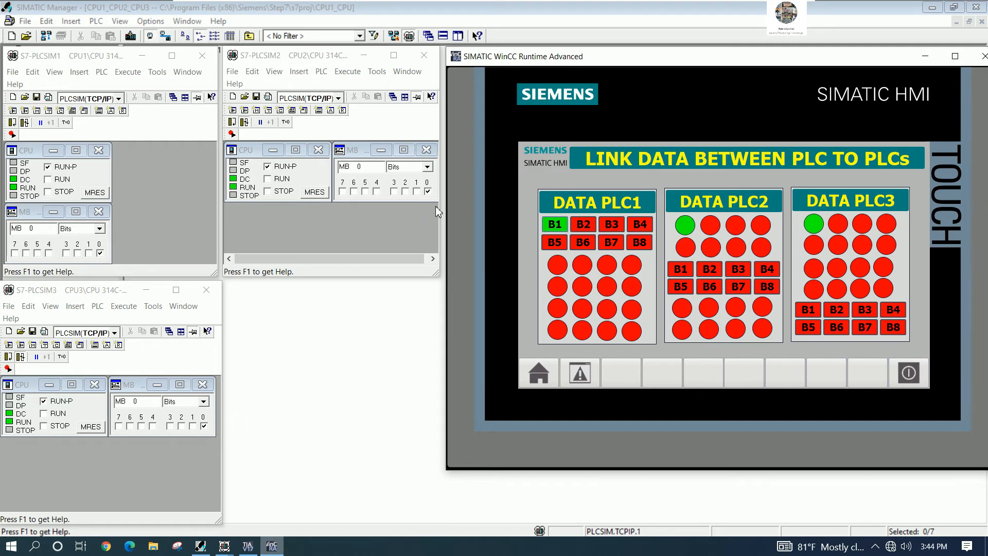
pyautogui.click(589, 230)
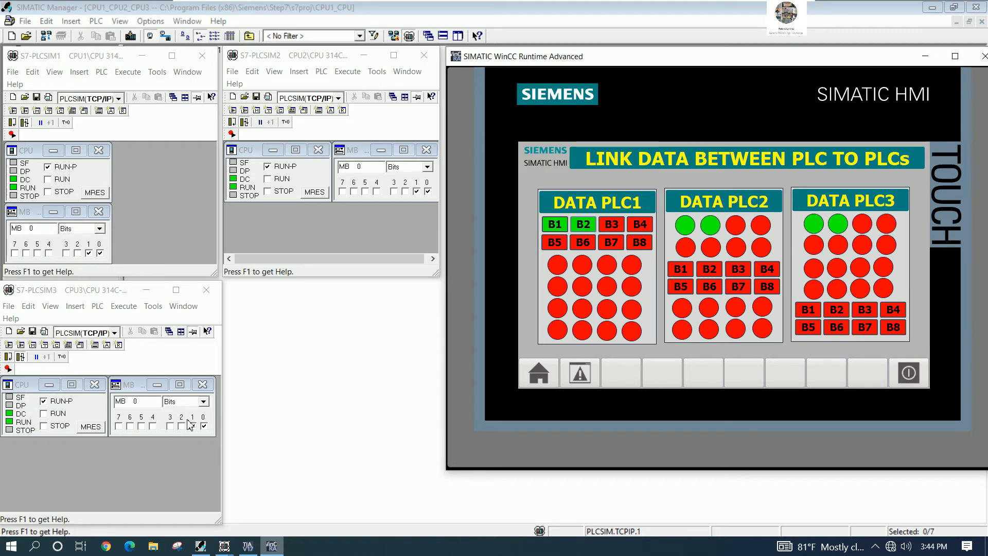
pyautogui.click(616, 228)
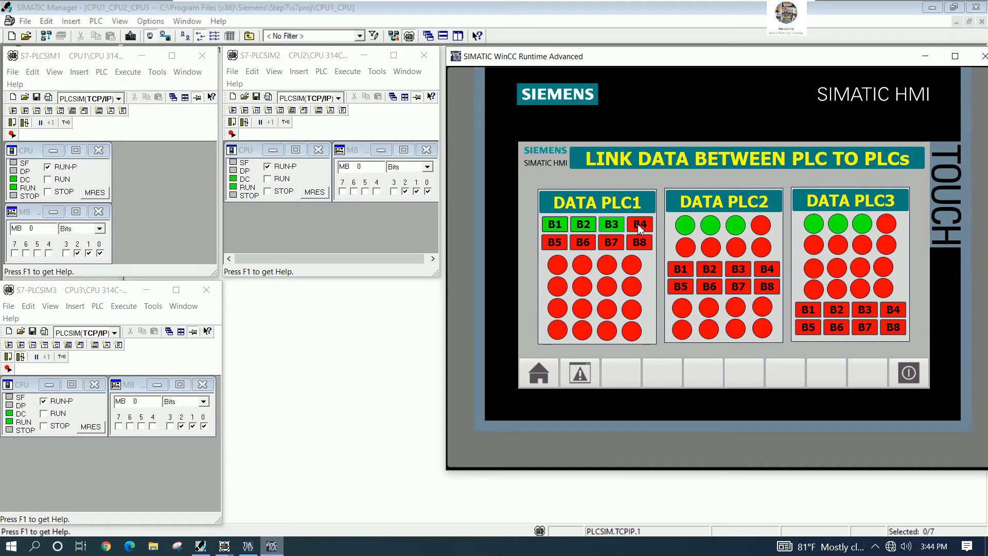
pyautogui.click(639, 228)
pyautogui.click(551, 246)
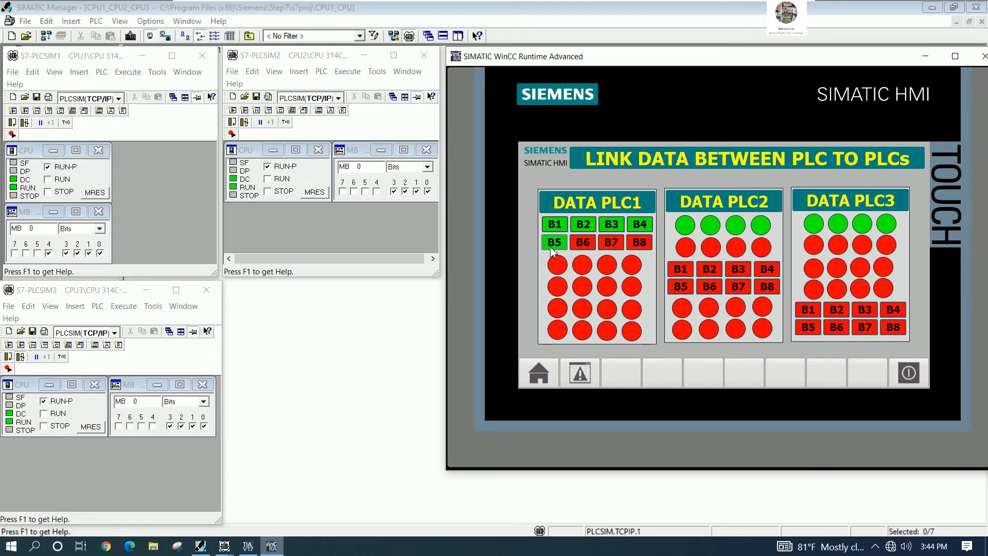
pyautogui.click(582, 246)
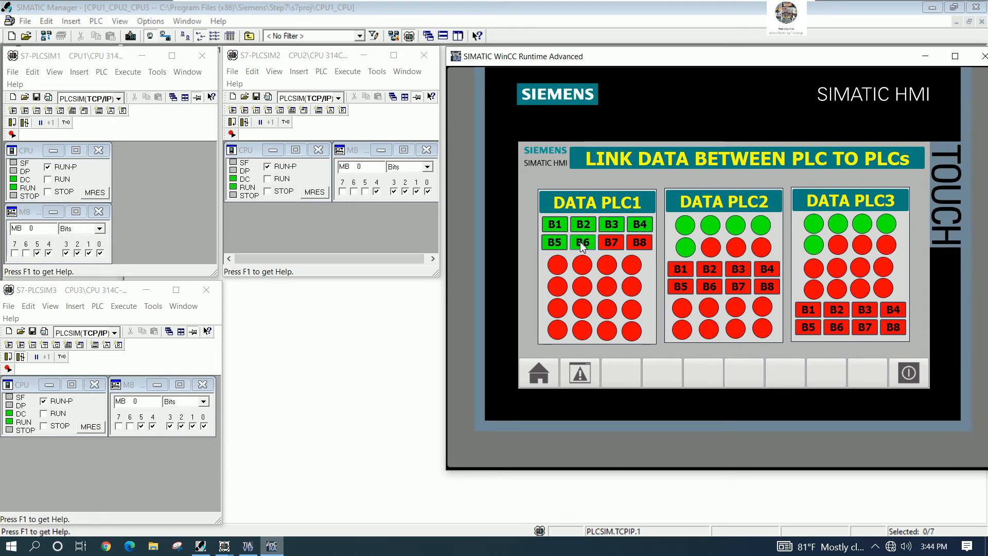
pyautogui.click(614, 244)
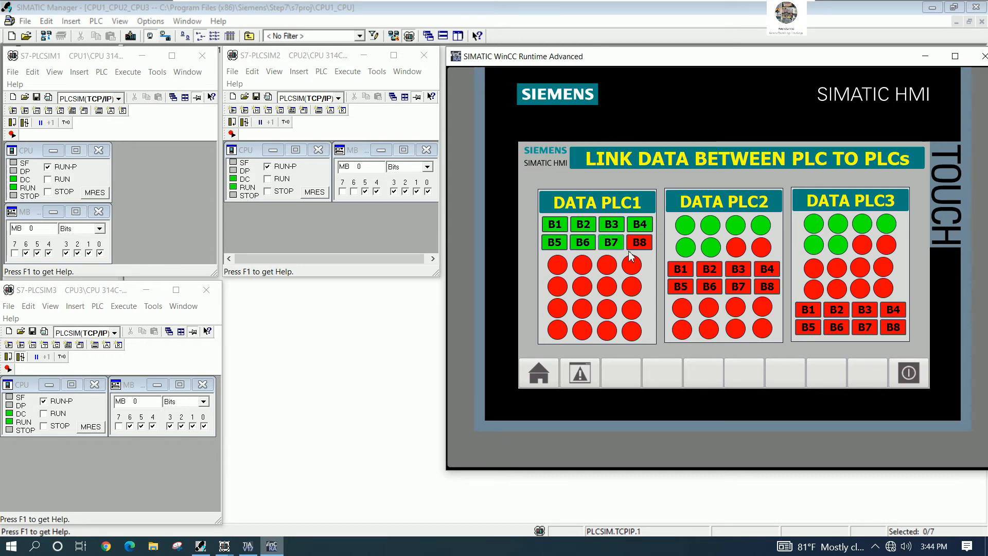
pyautogui.click(640, 244)
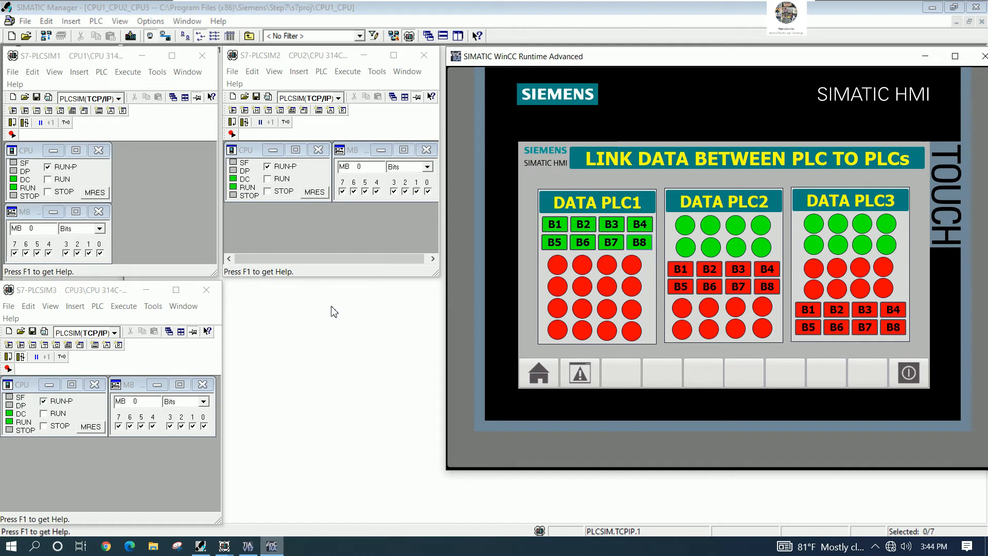
# Bring SIMATIC Manager to the front and minimize the S7-PLCSIM2, S7-PLCSIM1 and S7-PLCSIM3 windows
pyautogui.click(374, 340)
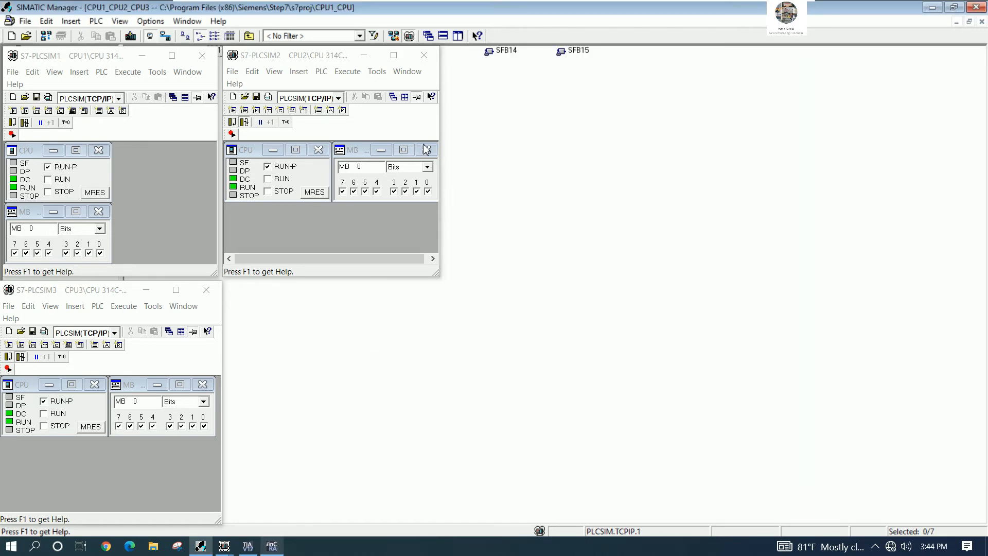
pyautogui.click(363, 55)
pyautogui.click(142, 55)
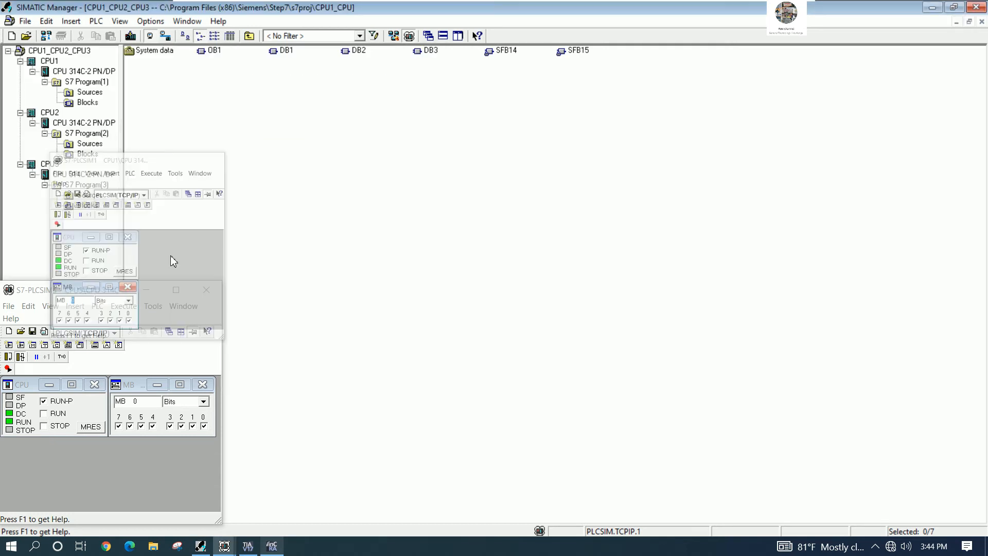
pyautogui.click(146, 290)
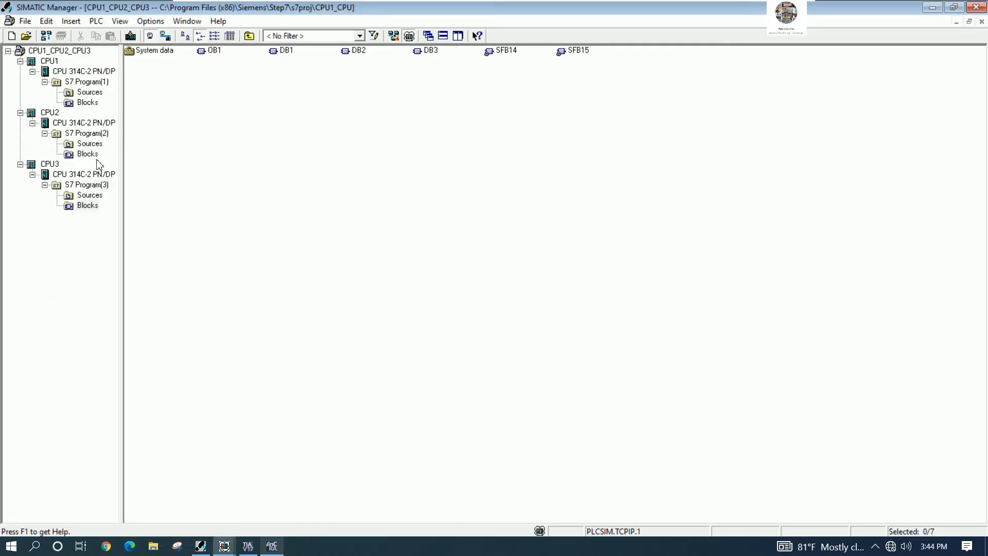
# Open CPU2's OB1, examine the Network 2 PUT block that sends M1.0 to M1.7 to CPU1 and CPU3, and close the editor
pyautogui.click(86, 155)
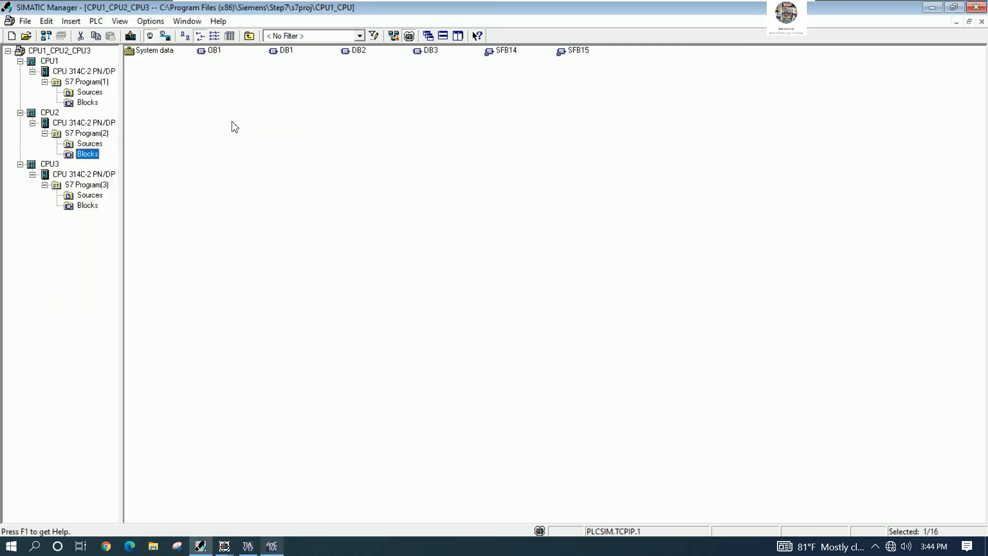
pyautogui.click(214, 52)
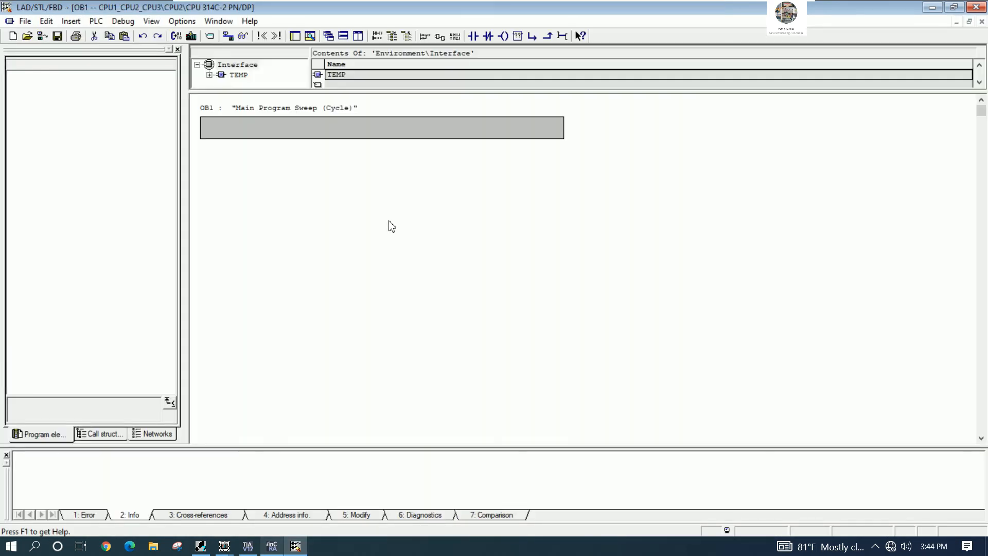
pyautogui.scroll(-6, 516, 271)
pyautogui.scroll(-1, 517, 272)
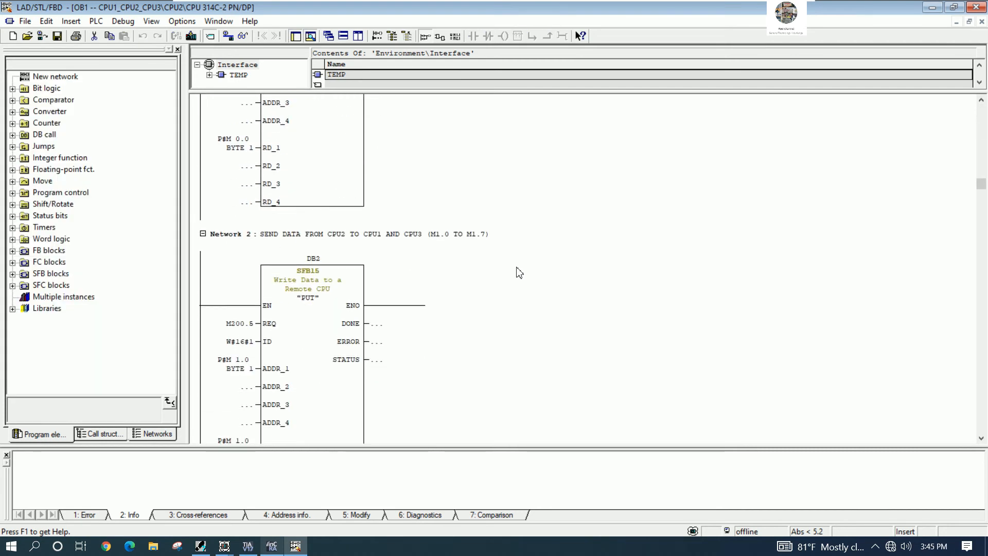
pyautogui.click(491, 237)
pyautogui.moveTo(491, 236); pyautogui.dragTo(237, 238)
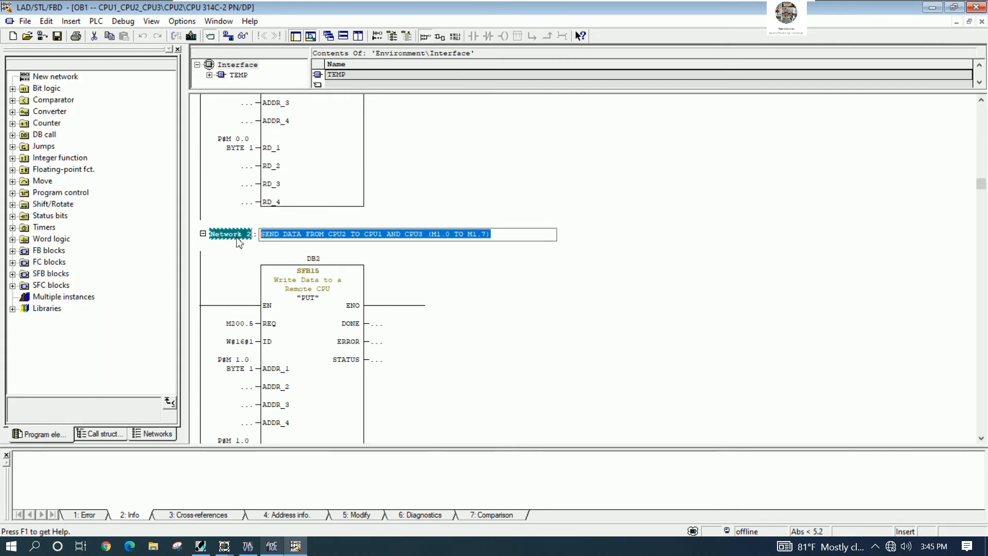
pyautogui.scroll(-1, 532, 304)
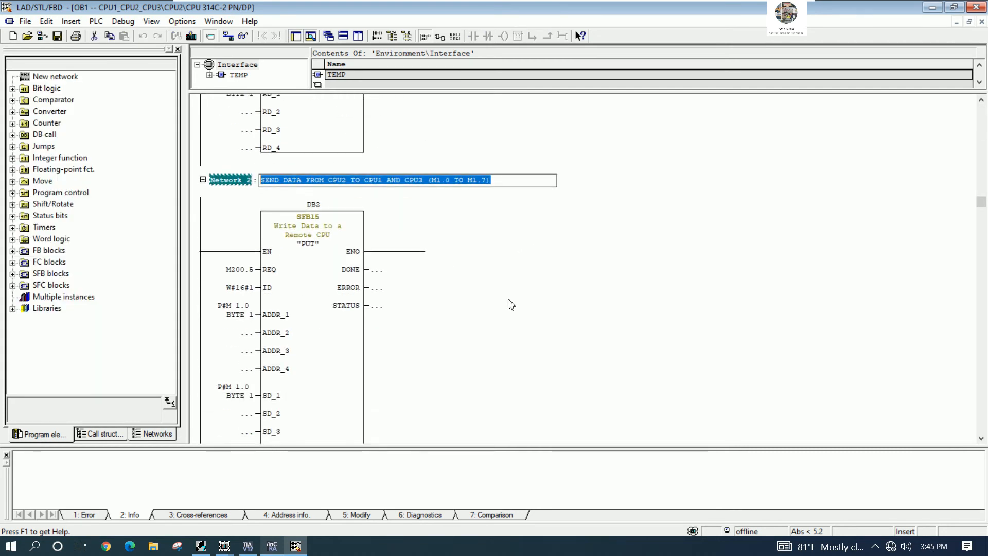
pyautogui.scroll(-1, 480, 282)
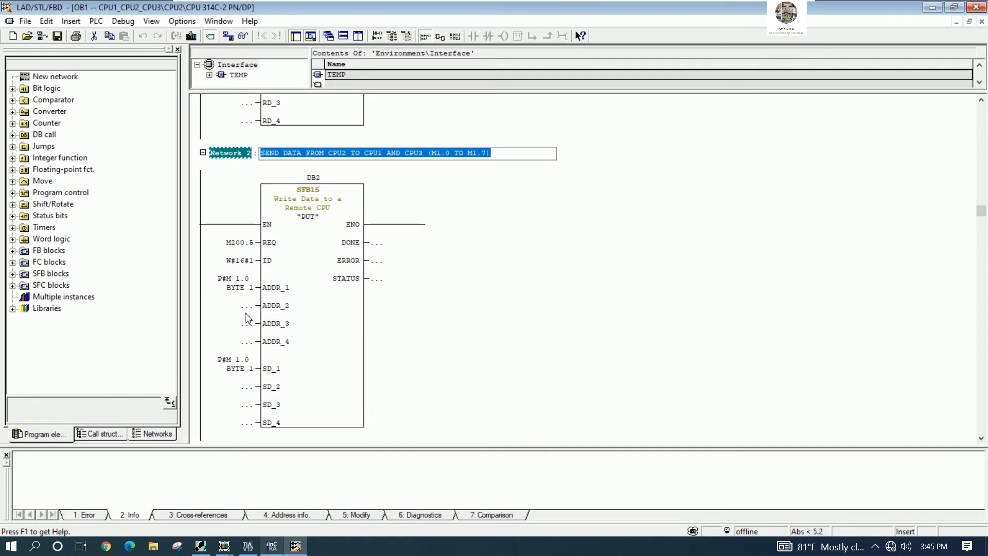
pyautogui.click(588, 273)
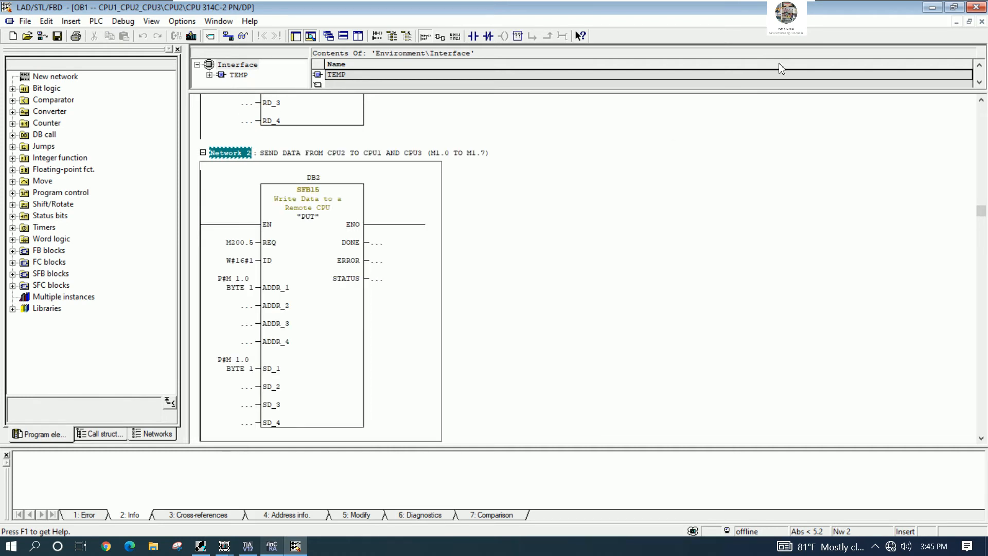
pyautogui.click(977, 7)
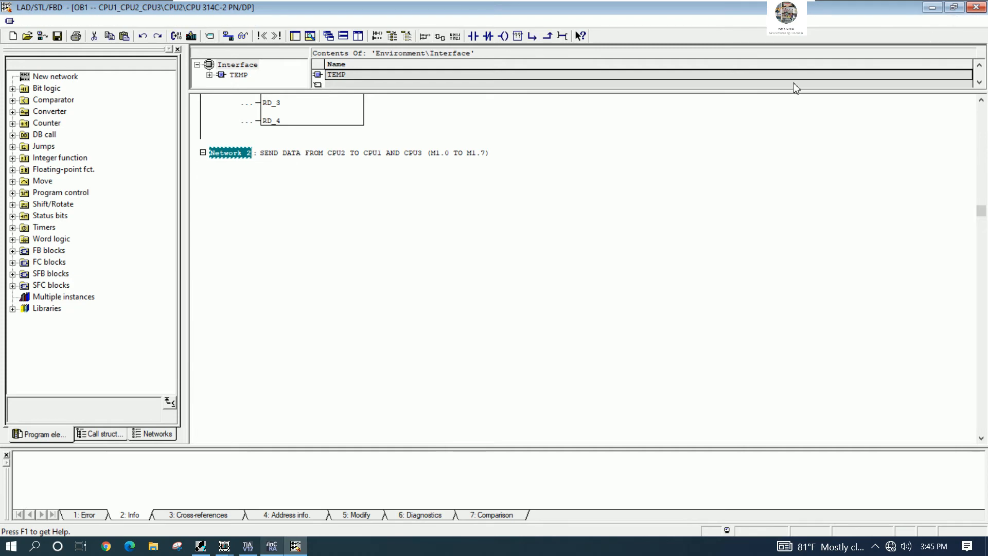
# Open CPU1's OB1, examine the Network 2 GET block that reads M1.0 to M1.7 from CPU2, and close the editor
pyautogui.click(87, 103)
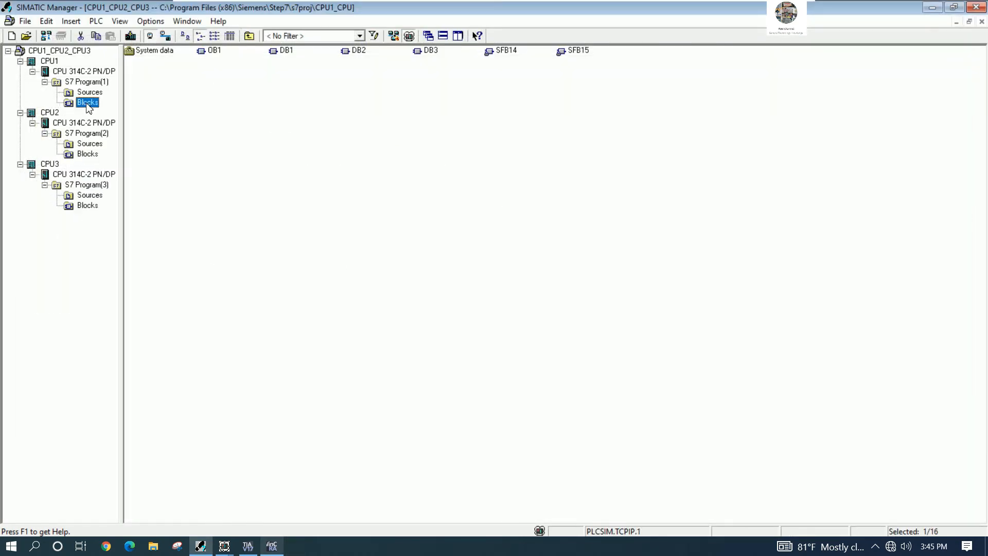
pyautogui.click(214, 51)
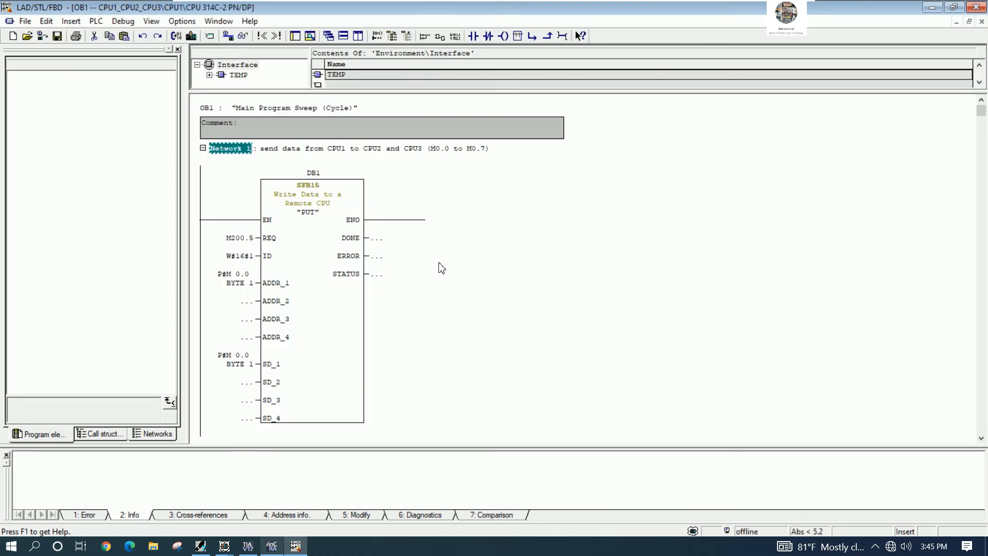
pyautogui.scroll(-3, 501, 293)
pyautogui.scroll(-2, 502, 298)
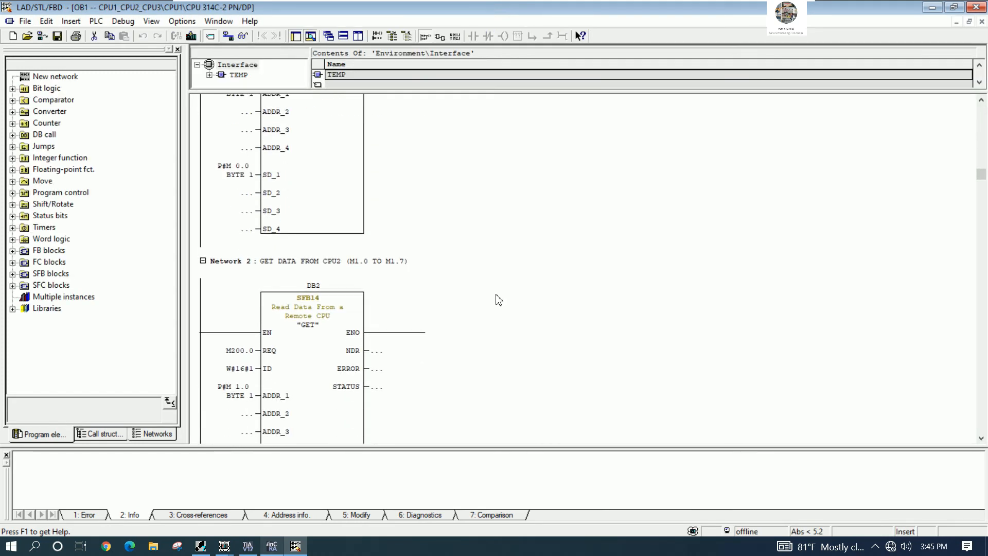
pyautogui.click(403, 262)
pyautogui.scroll(-4, 399, 276)
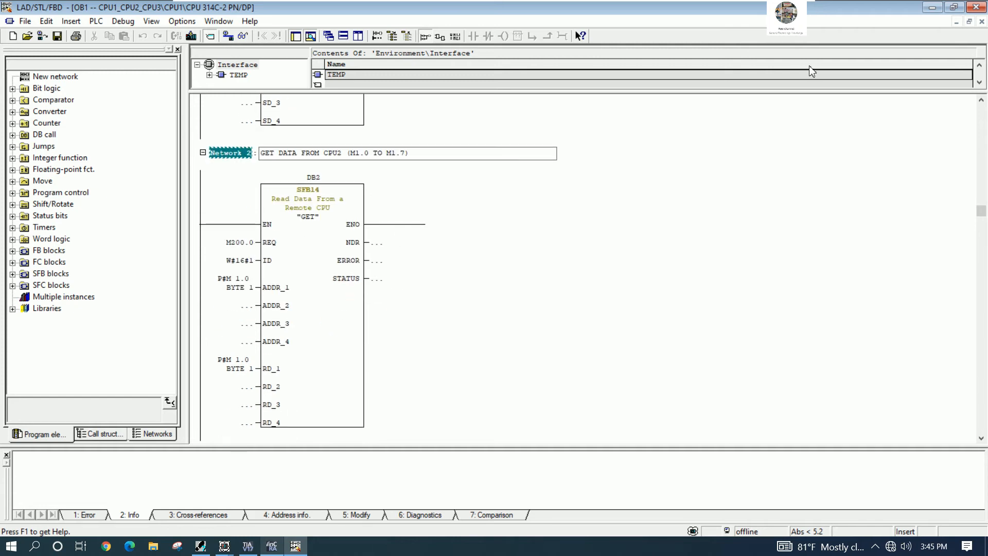
pyautogui.click(976, 7)
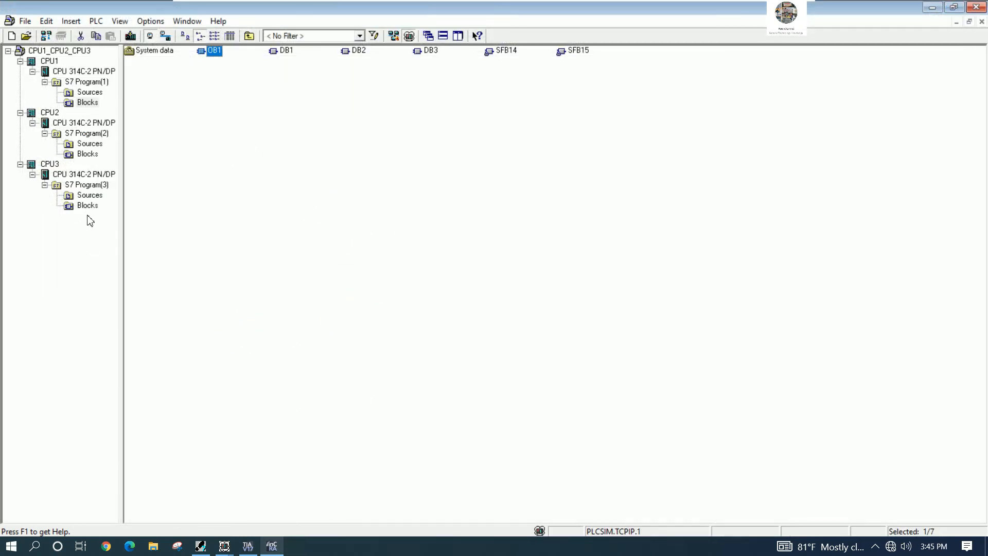
# Open CPU3's OB1, examine the Network 2 GET block that reads M1.0 to M1.7 from CPU2, and close the editor
pyautogui.click(88, 206)
pyautogui.click(214, 51)
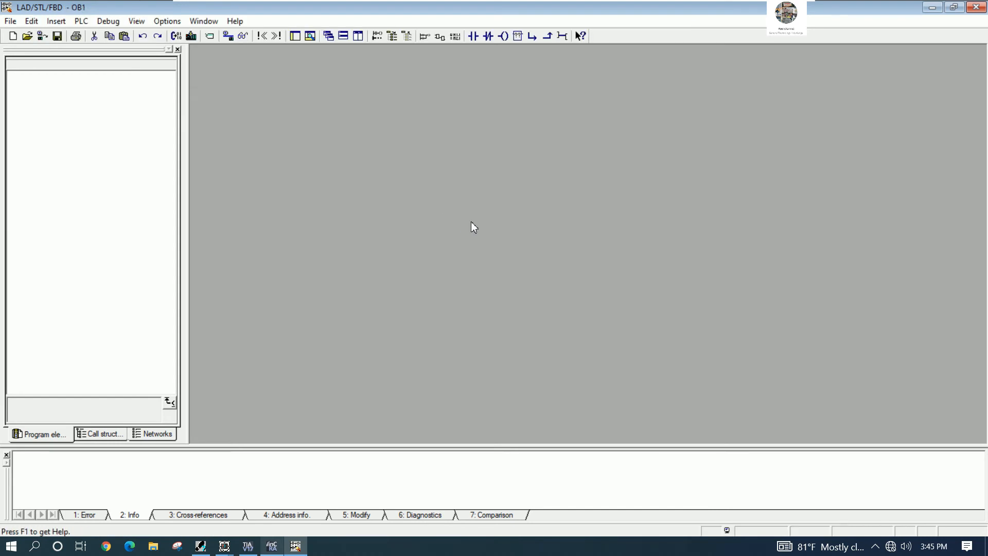
pyautogui.scroll(-5, 518, 262)
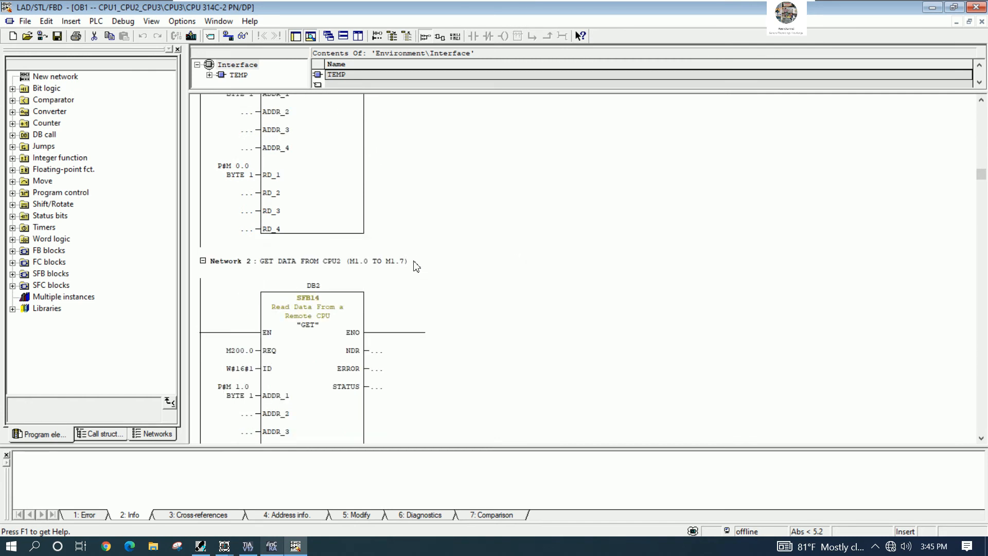
pyautogui.scroll(-2, 323, 350)
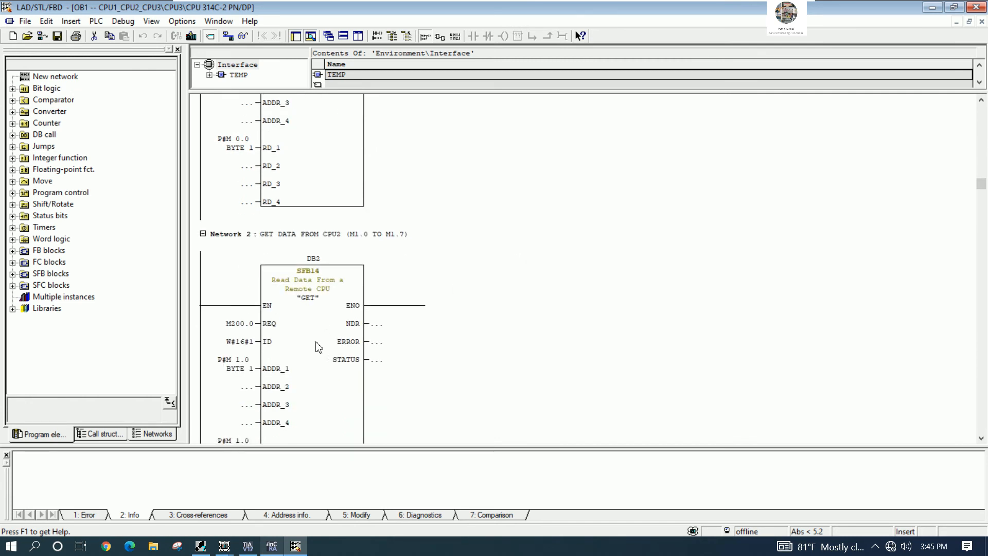
pyautogui.scroll(-1, 255, 352)
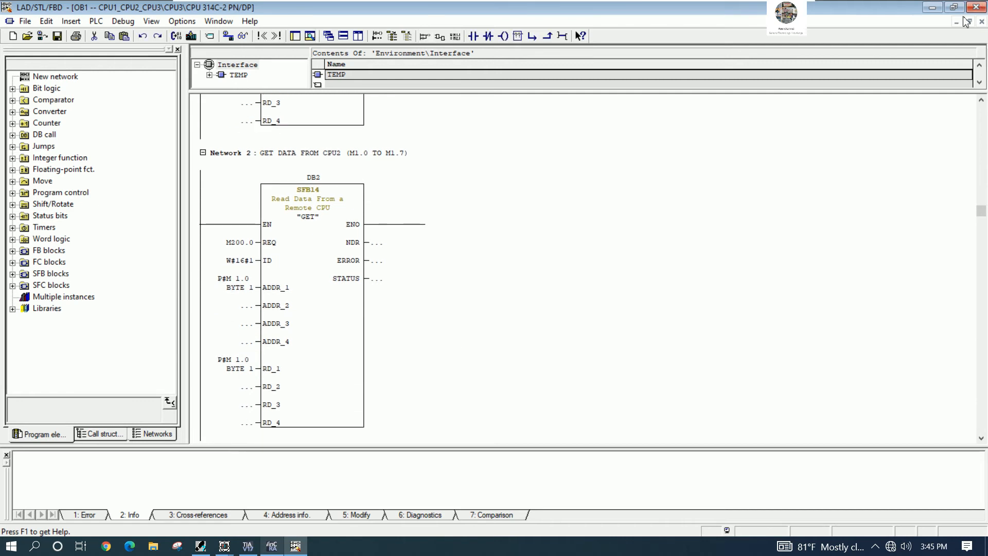
pyautogui.click(976, 7)
# Restore the S7-PLCSIM1, S7-PLCSIM2 and S7-PLCSIM3 simulator windows over SIMATIC Manager
pyautogui.click(224, 545)
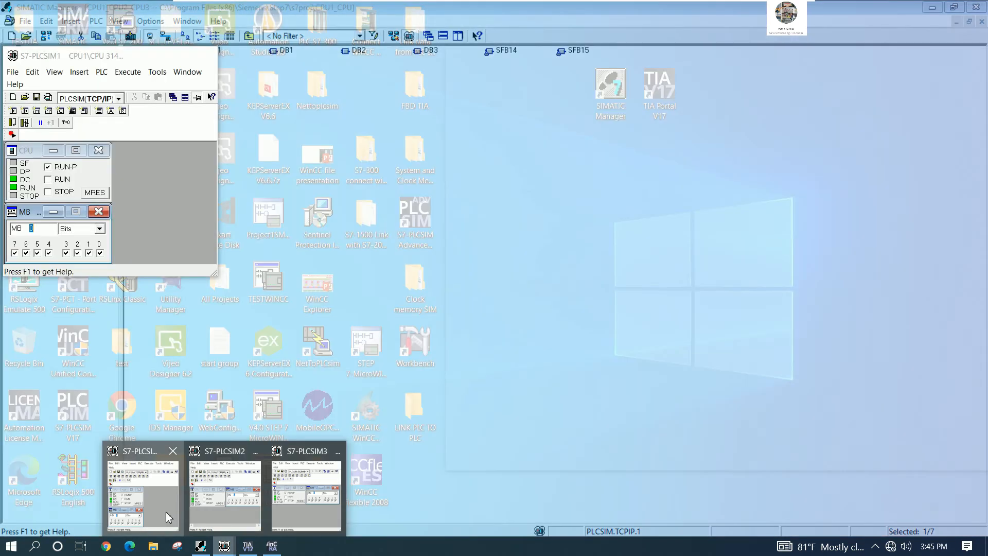
pyautogui.click(169, 517)
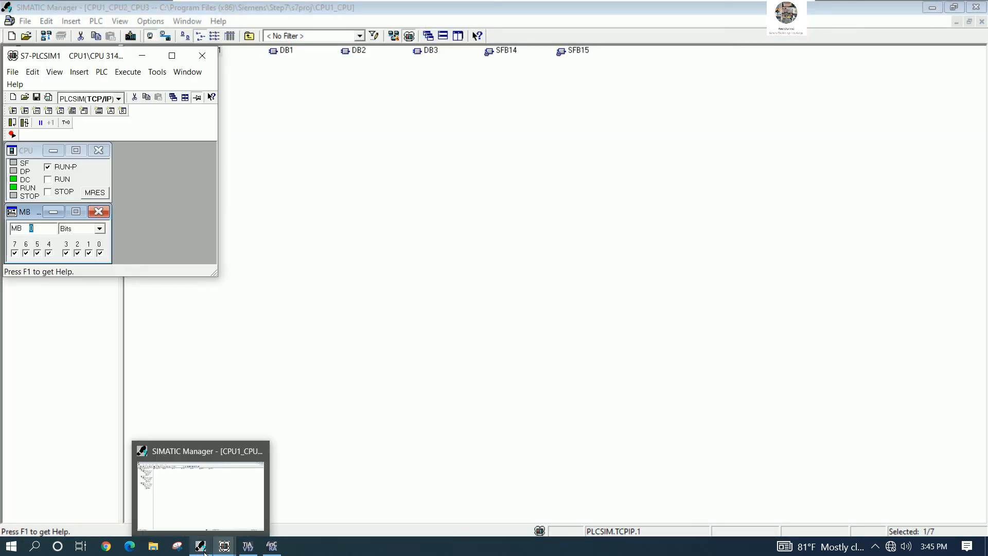
pyautogui.moveTo(224, 545)
pyautogui.click(244, 525)
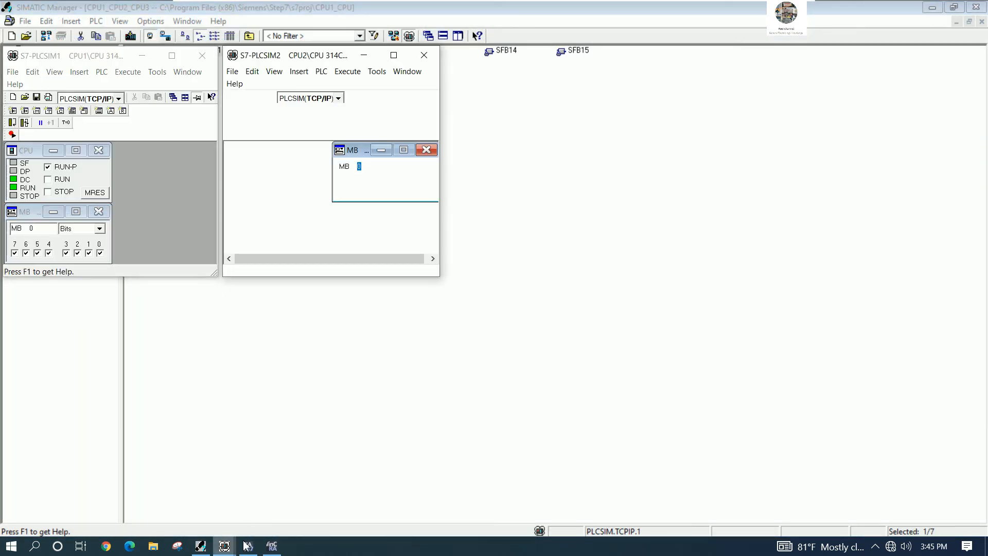
pyautogui.click(302, 509)
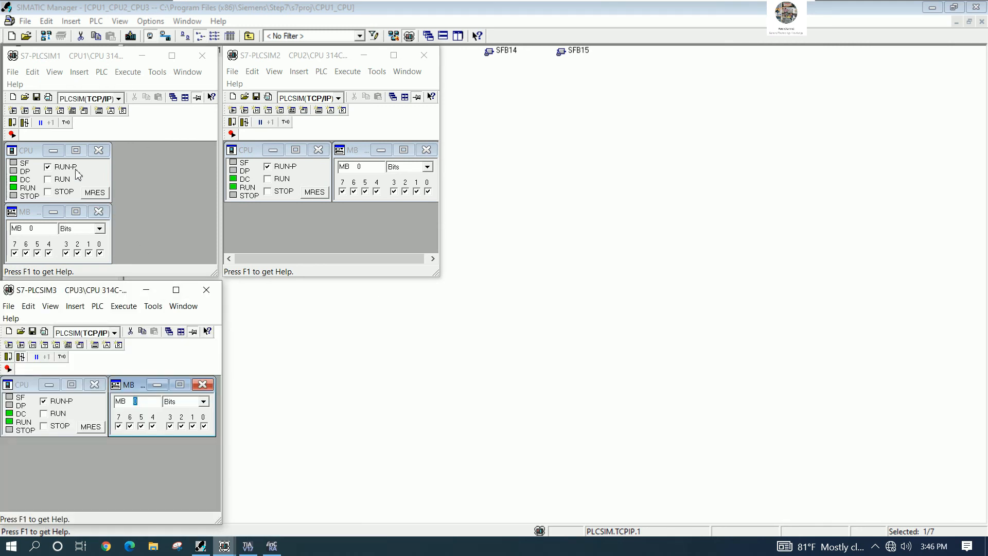
# Add an input byte window beside the CPU window in S7-PLCSIM1, and widen the S7-PLCSIM1 and S7-PLCSIM2 windows
pyautogui.click(8, 107)
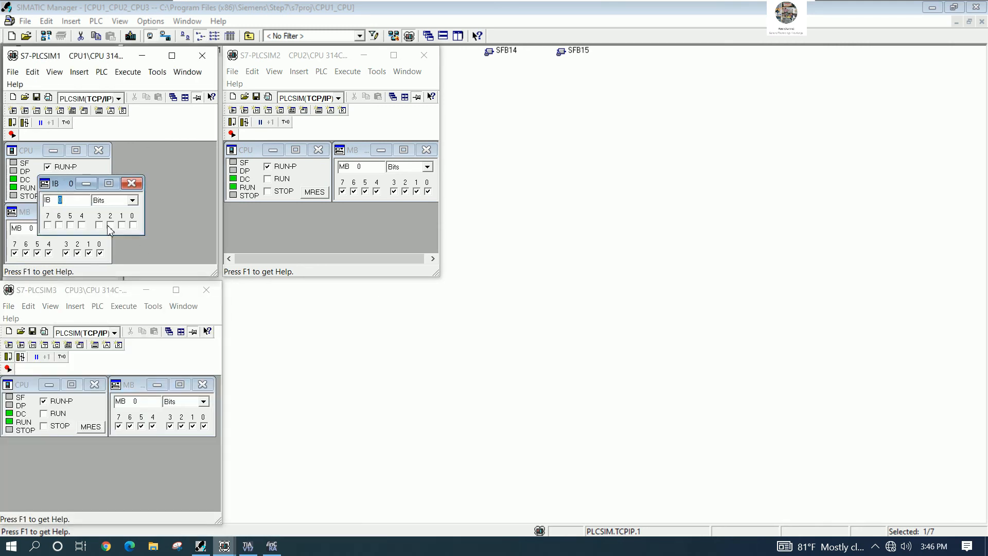
pyautogui.moveTo(61, 186); pyautogui.dragTo(137, 155)
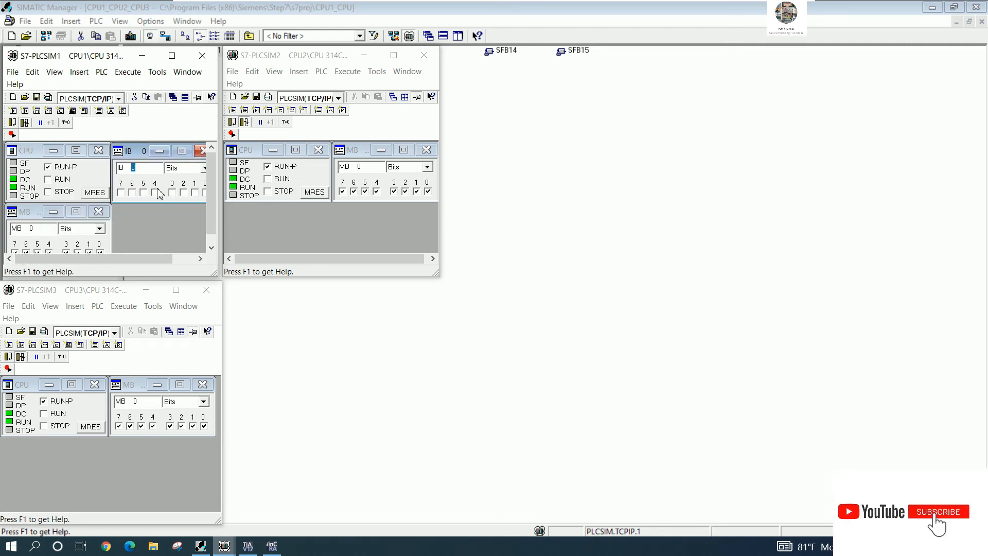
pyautogui.moveTo(221, 230)
pyautogui.mouseDown()
pyautogui.moveTo(242, 230)
pyautogui.moveTo(228, 231)
pyautogui.mouseUp()
pyautogui.click(272, 227)
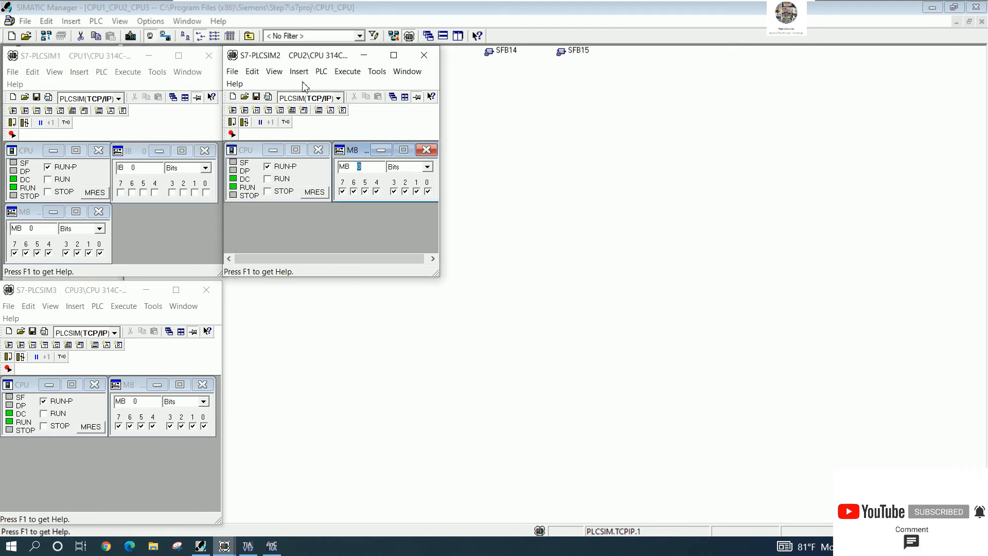
pyautogui.moveTo(441, 214); pyautogui.dragTo(454, 215)
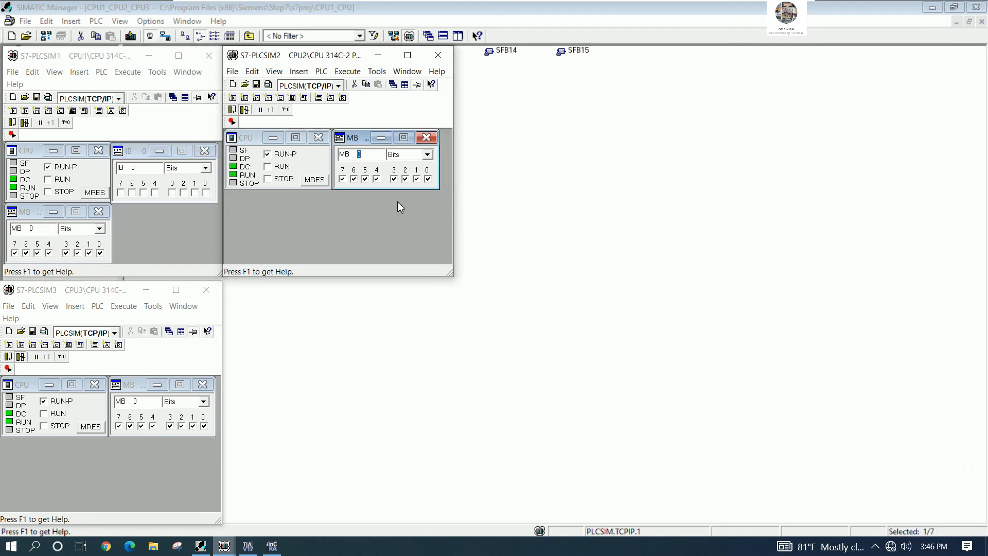
# Set the address of the added byte window in S7-PLCSIM1 to MB 1
pyautogui.click(119, 171)
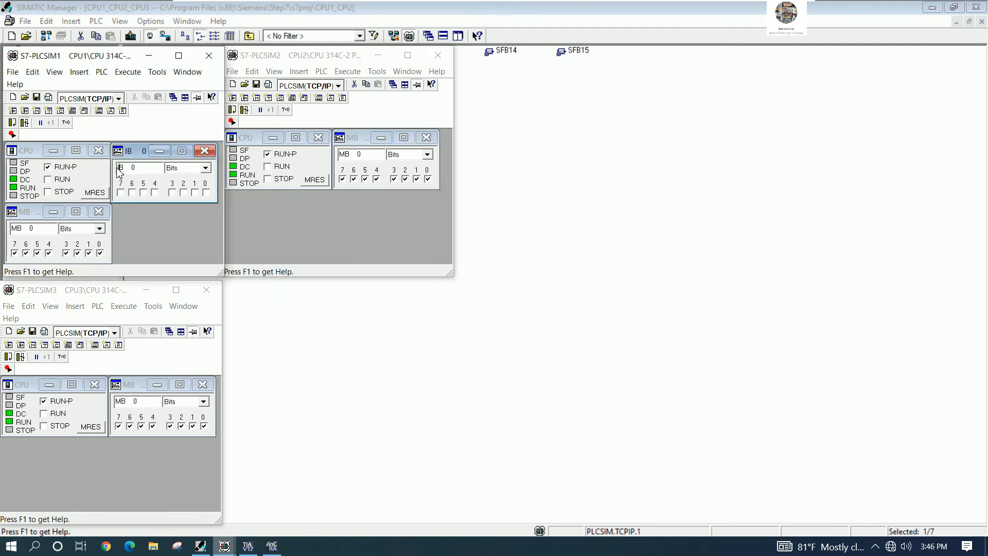
pyautogui.write('m')
pyautogui.press('Right')
pyautogui.press('Right')
pyautogui.press('Right')
pyautogui.press('Right')
pyautogui.press('Right')
pyautogui.press('Right')
pyautogui.hotkey('shift', 'Right')
pyautogui.write('1')
pyautogui.press('Return')
# Add a byte window to S7-PLCSIM2 and set its address to MB 1
pyautogui.click(235, 99)
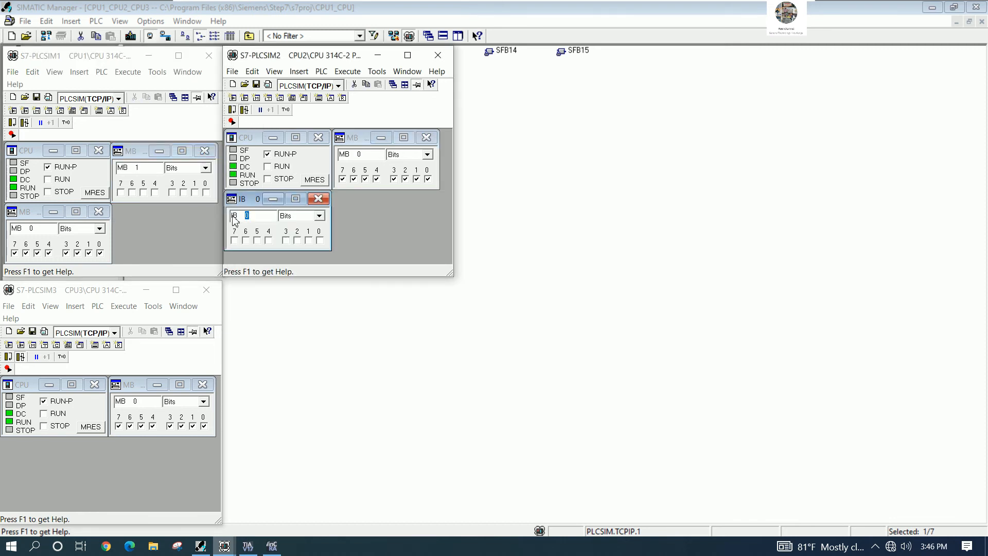
pyautogui.click(235, 218)
pyautogui.press('BackSpace')
pyautogui.write('m')
pyautogui.press('Right')
pyautogui.press('Right')
pyautogui.press('Right')
pyautogui.press('Right')
pyautogui.press('BackSpace')
pyautogui.write('1')
pyautogui.press('Return')
# Add a byte window to S7-PLCSIM3 and set its address to MB 1
pyautogui.click(116, 417)
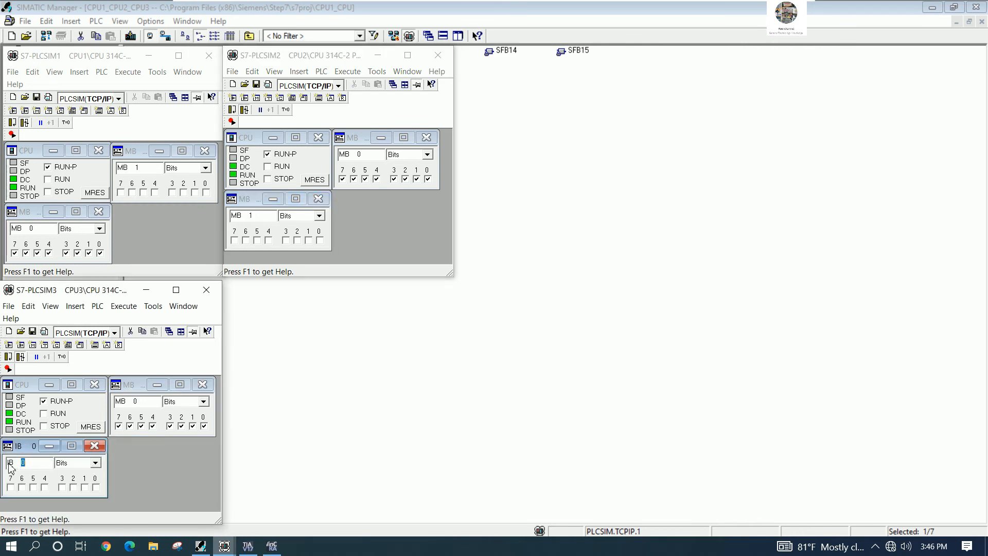
pyautogui.click(7, 462)
pyautogui.press('BackSpace')
pyautogui.write('1')
pyautogui.press('Return')
# Switch to the WinCC HMI runtime and switch on bits B1 through B8 in the DATA PLC2 group
pyautogui.click(271, 546)
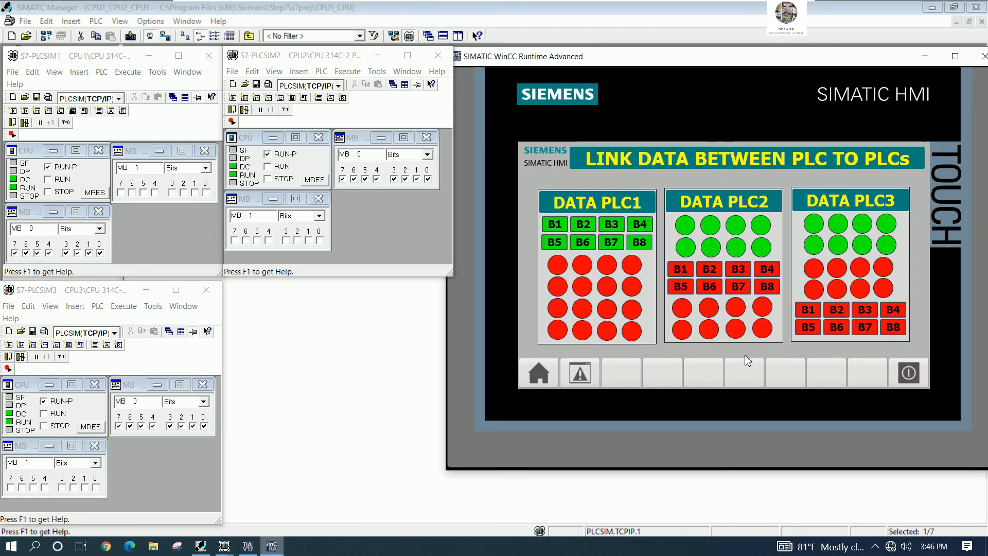
pyautogui.click(684, 276)
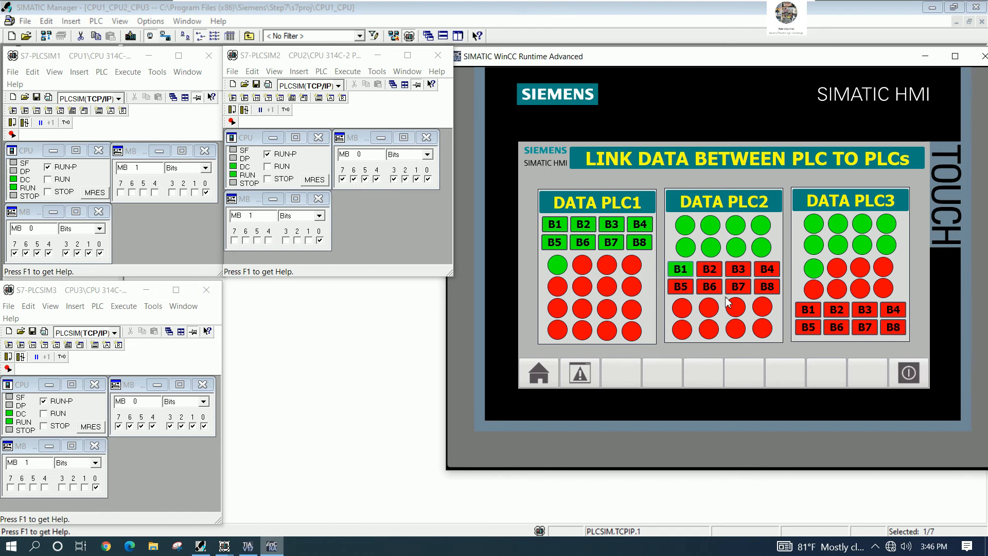
pyautogui.click(709, 269)
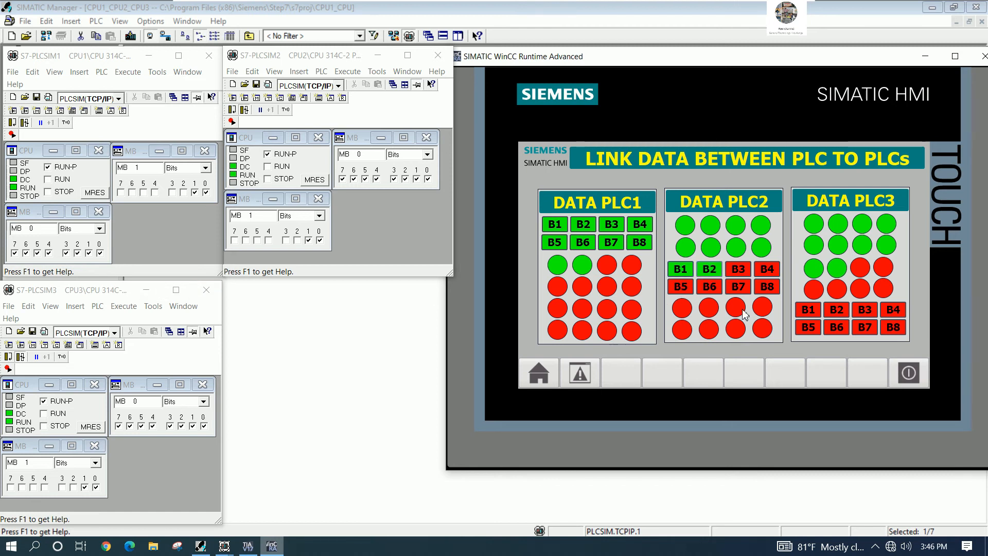
pyautogui.click(738, 269)
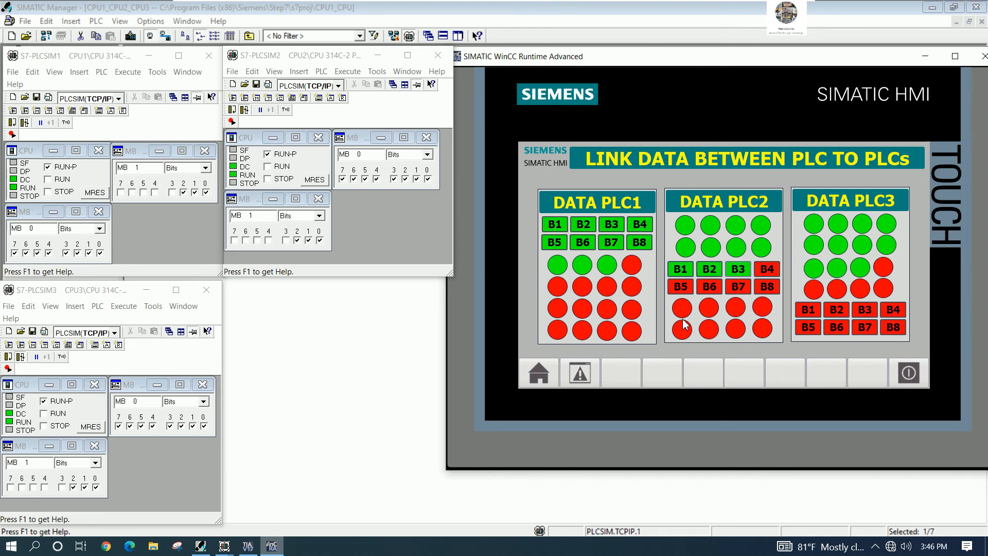
pyautogui.click(771, 275)
pyautogui.click(690, 292)
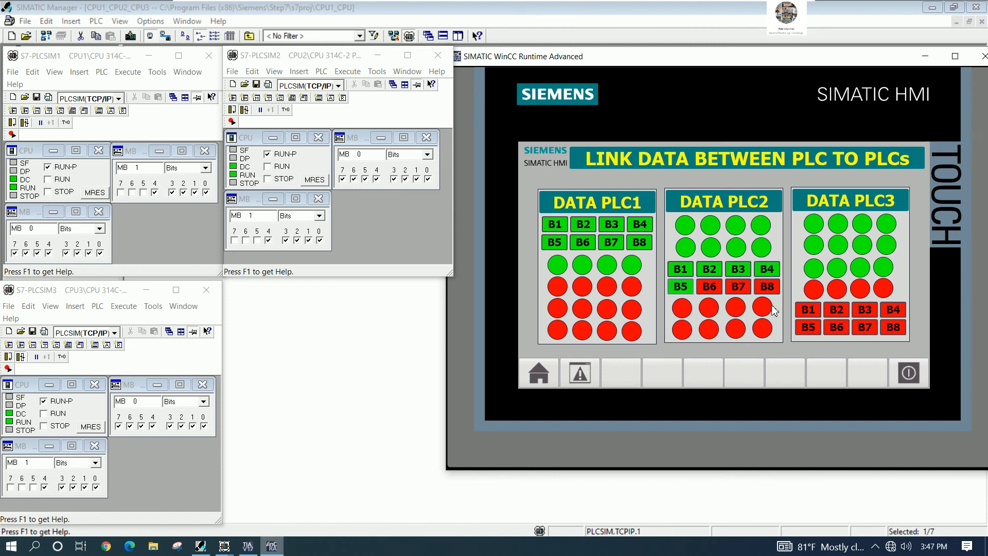
pyautogui.click(715, 292)
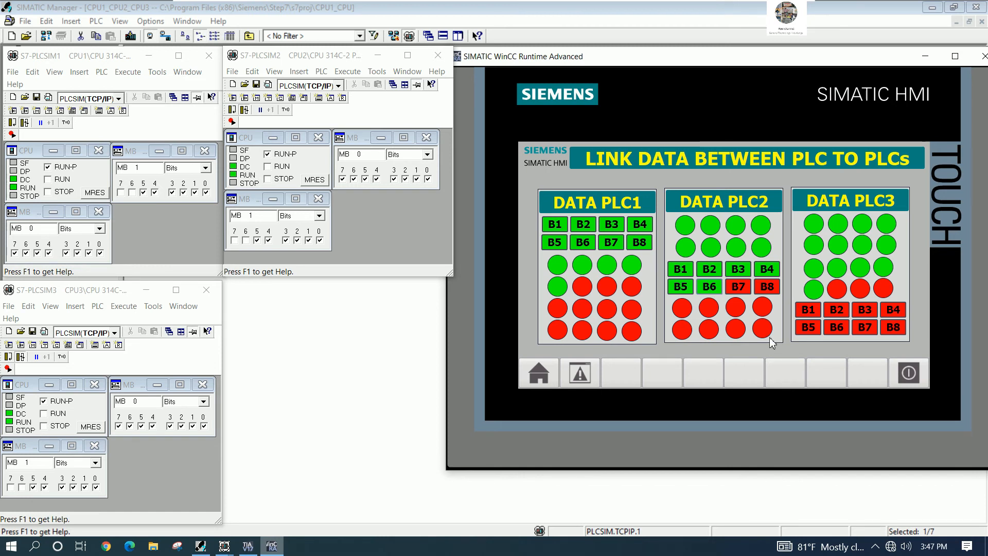
pyautogui.click(751, 291)
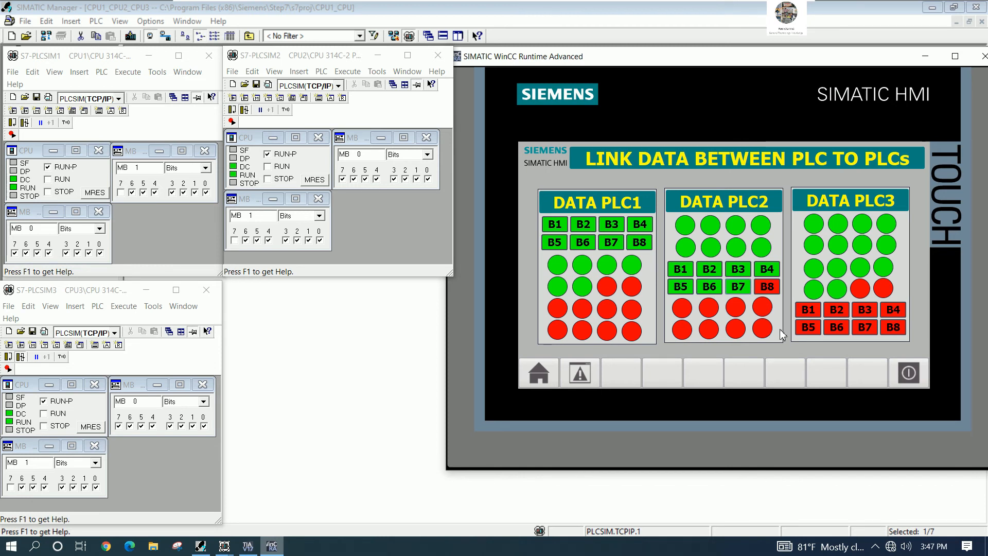
pyautogui.click(769, 287)
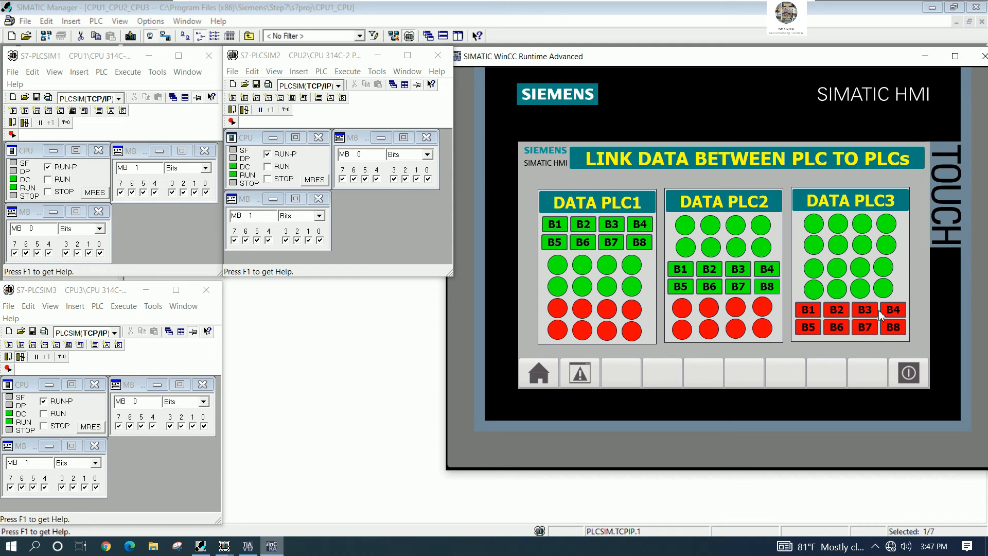
# Bring SIMATIC Manager to the front and minimize all three S7-PLCSIM windows
pyautogui.click(326, 432)
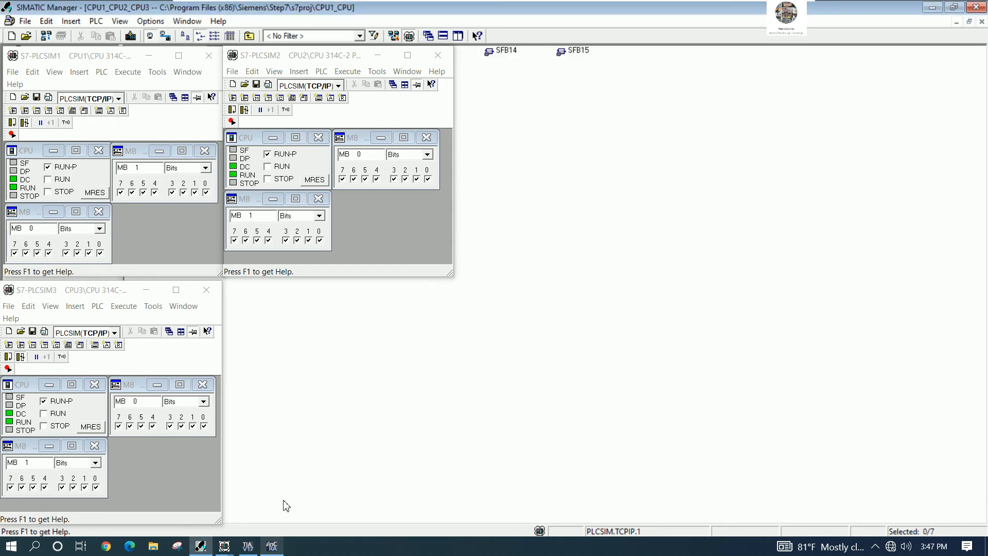
pyautogui.click(200, 546)
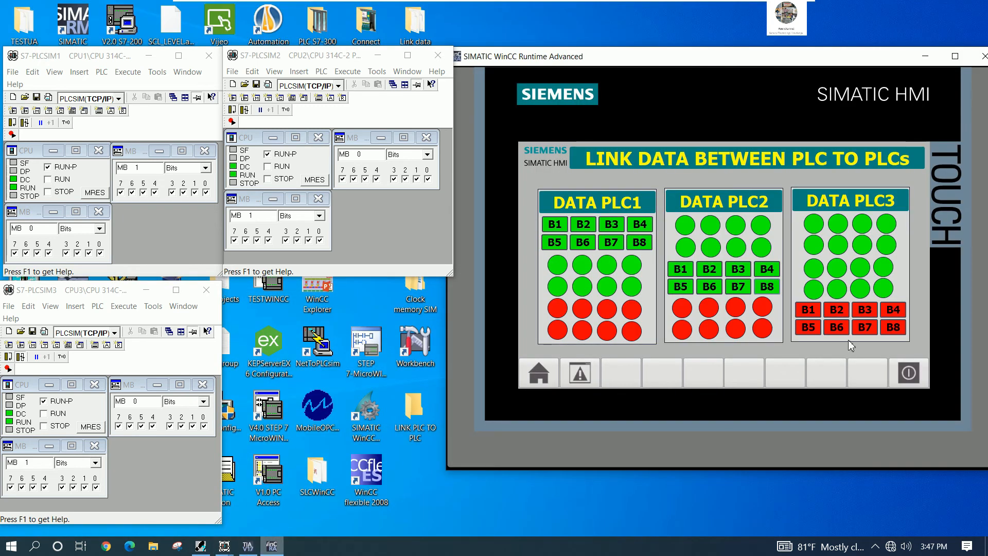
pyautogui.click(200, 545)
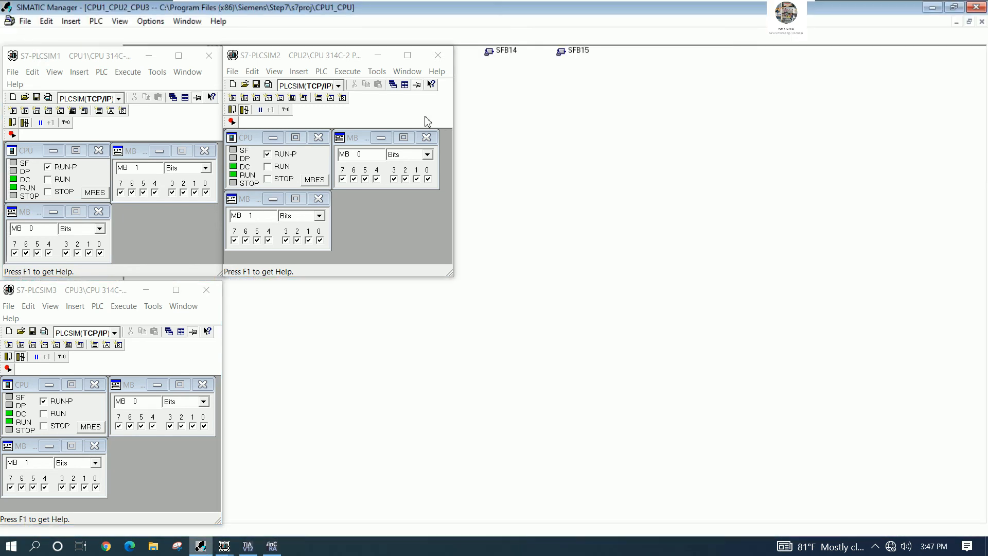
pyautogui.click(377, 55)
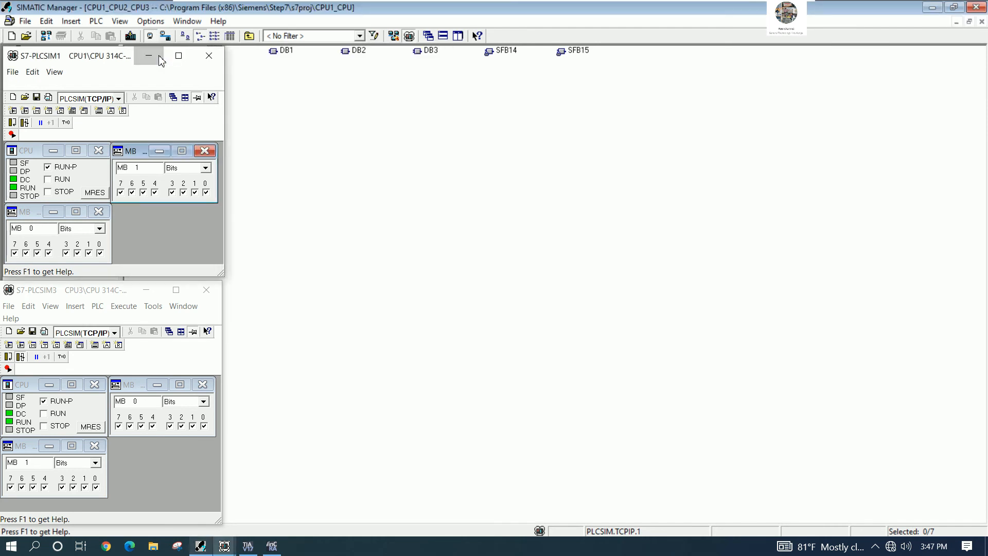
pyautogui.click(148, 55)
pyautogui.click(146, 289)
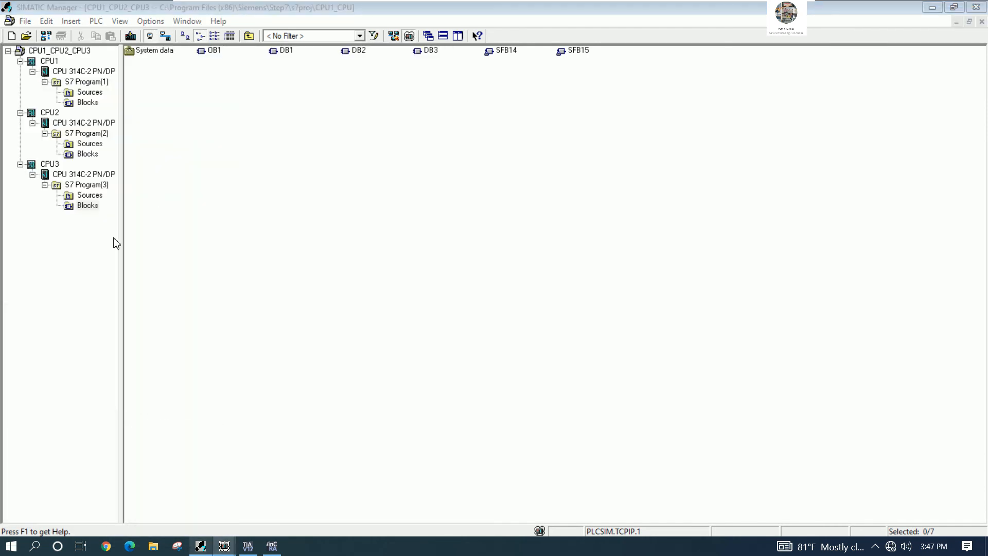
# Open OB1 of CPU3 and examine the PUT block in Network 3, including its title and its ADDR_1 and SD_1 parameters
pyautogui.click(88, 206)
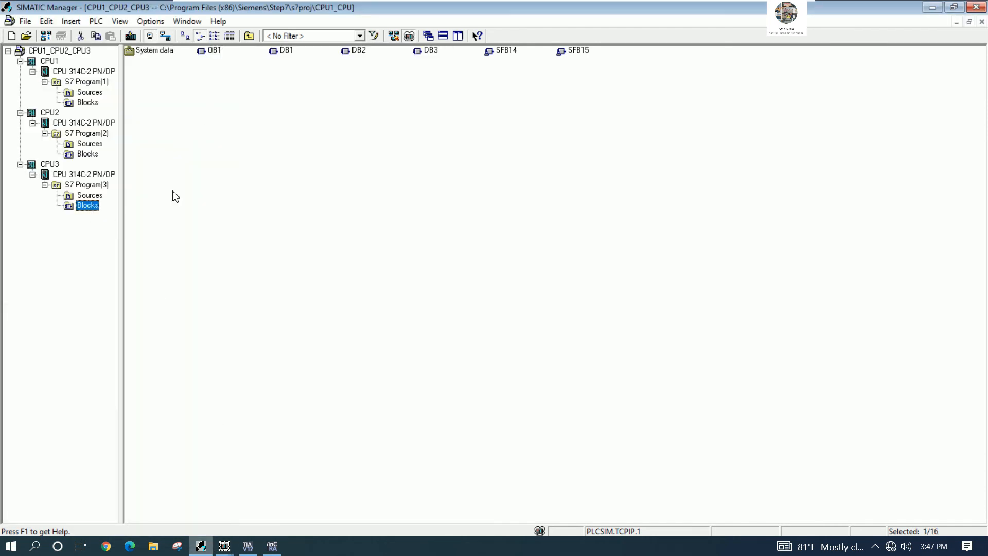
pyautogui.click(215, 50)
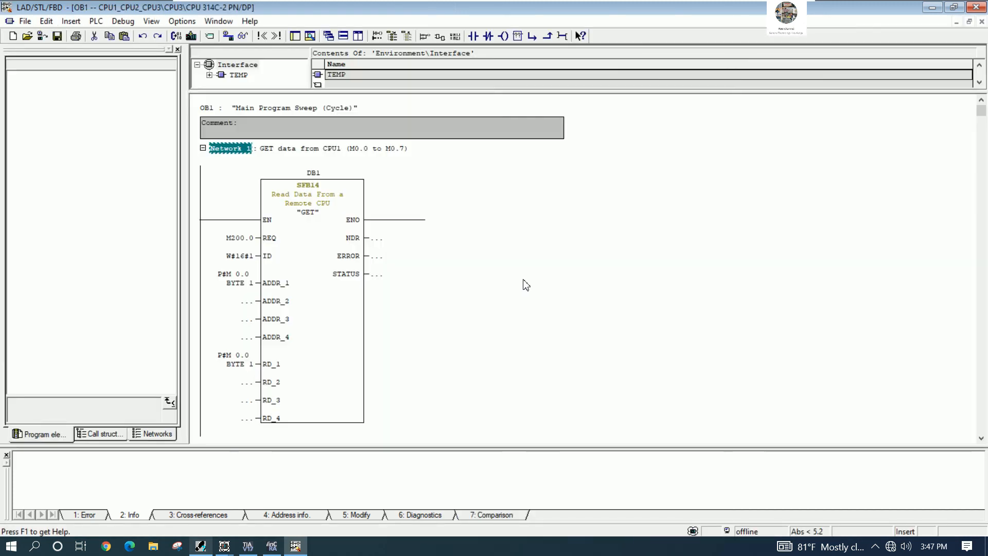
pyautogui.scroll(-5, 519, 286)
pyautogui.scroll(-10, 512, 299)
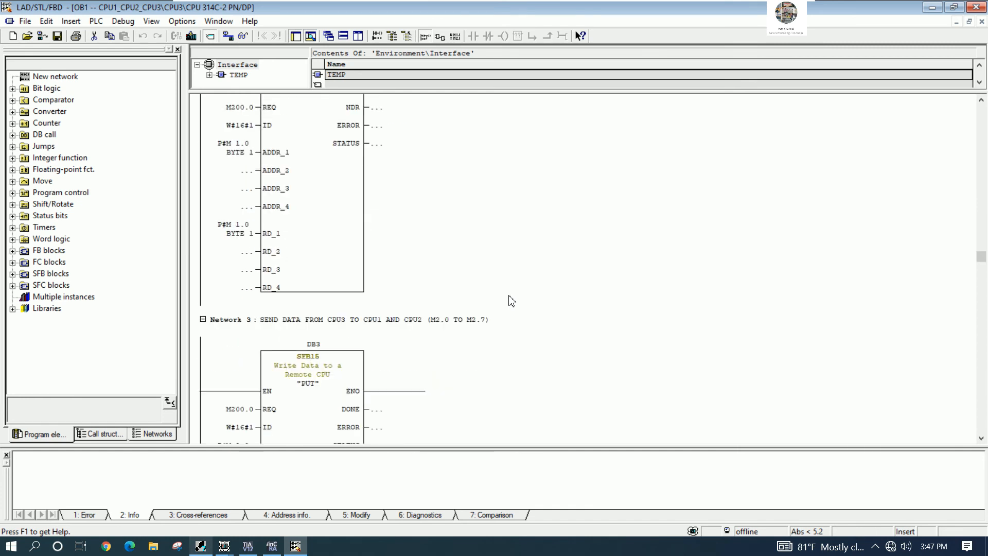
pyautogui.click(280, 186)
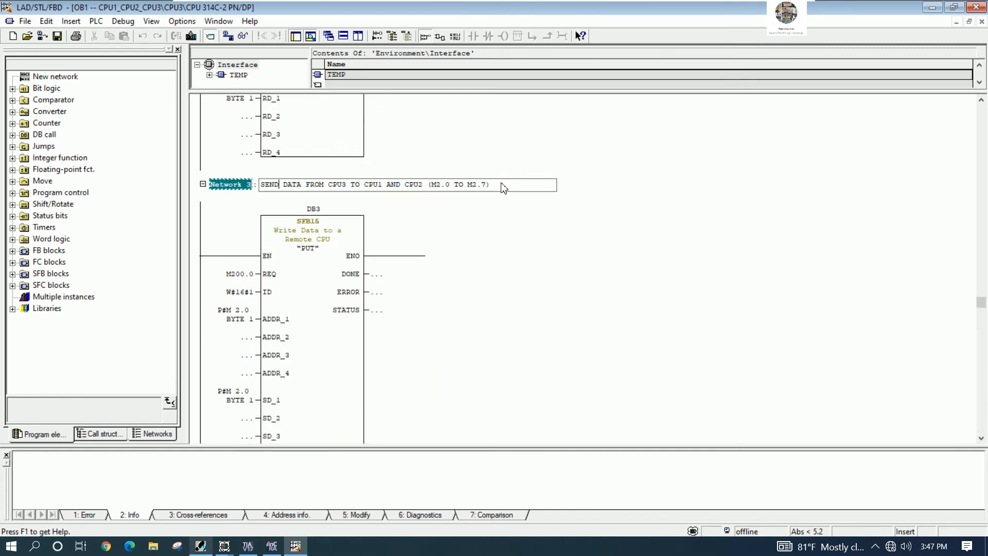
pyautogui.moveTo(502, 185); pyautogui.dragTo(262, 191)
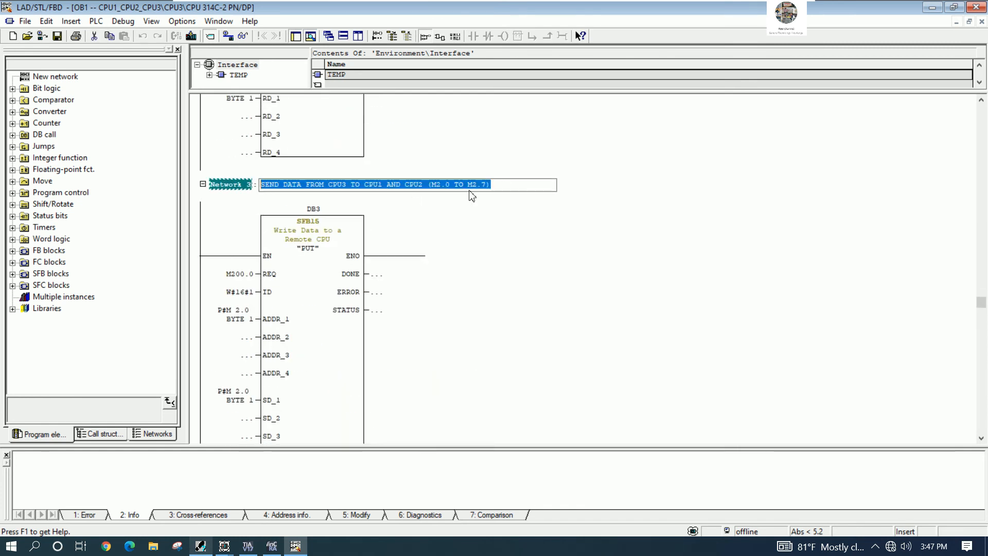
pyautogui.scroll(-2, 496, 228)
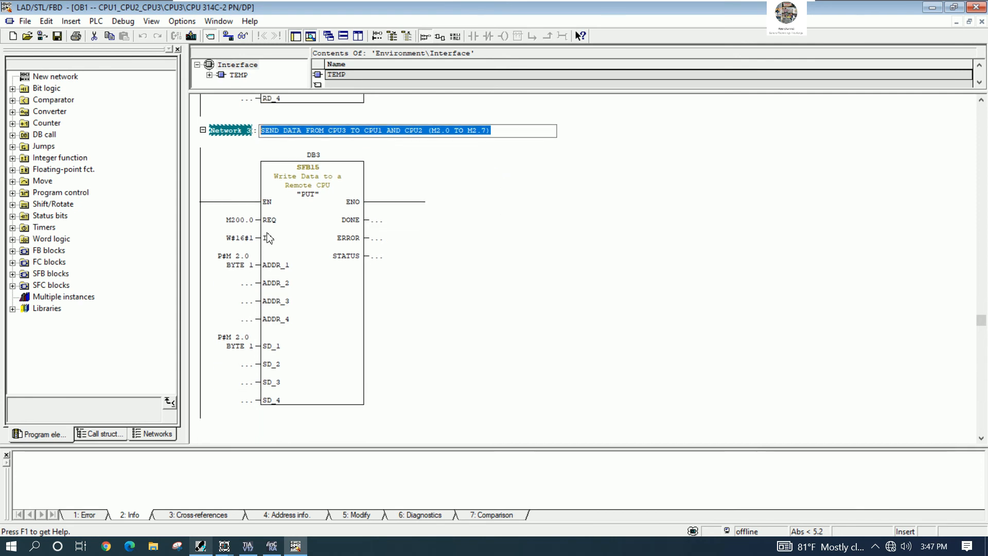
pyautogui.click(231, 264)
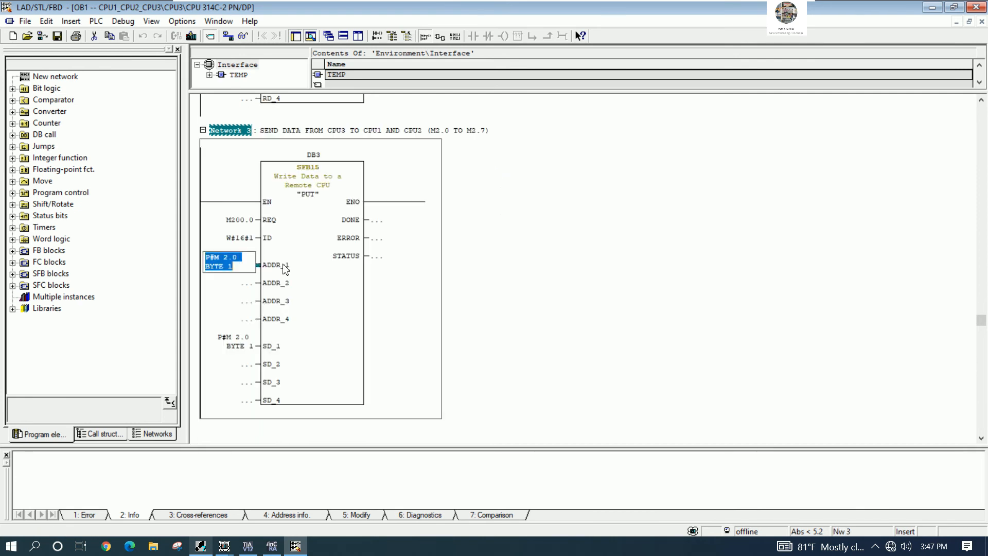
pyautogui.click(237, 342)
pyautogui.click(595, 304)
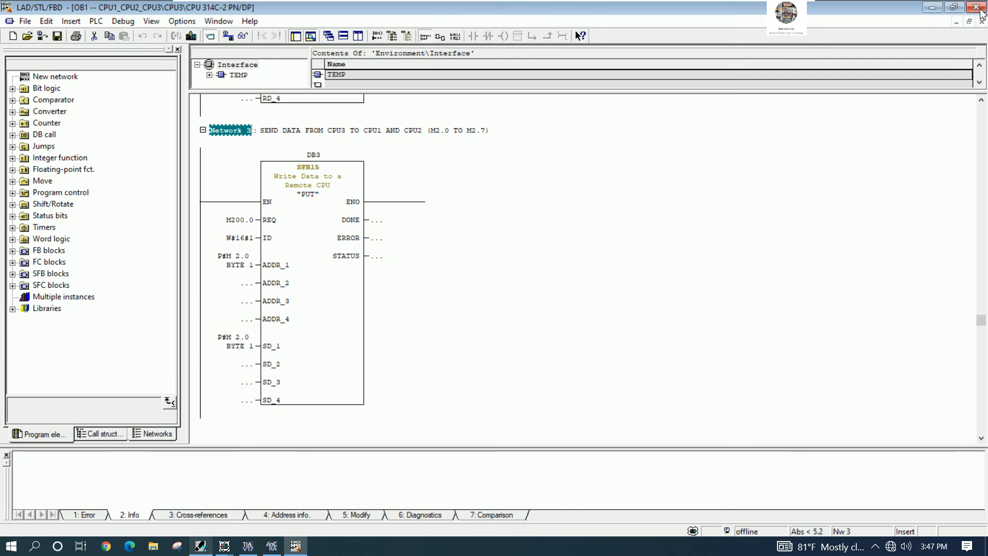
pyautogui.click(976, 6)
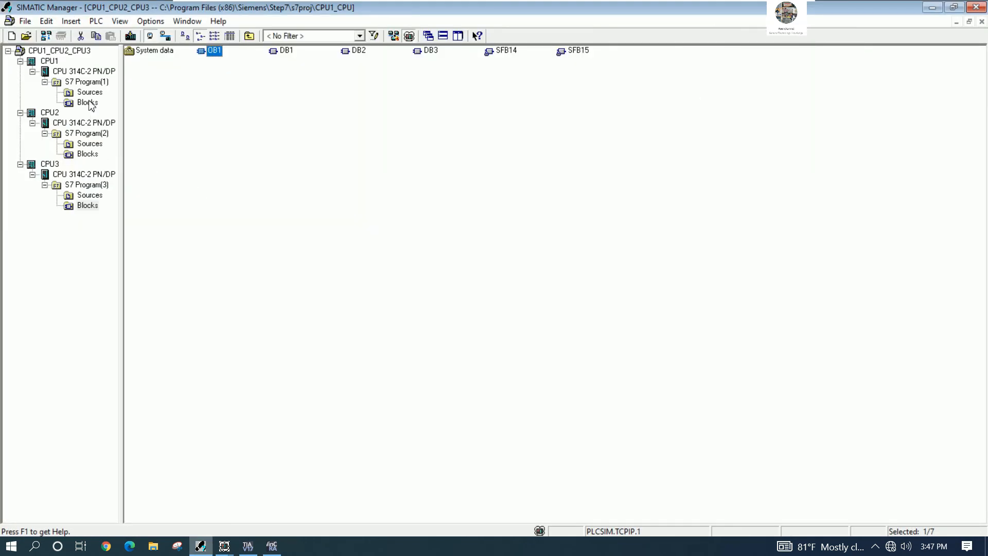
# Open OB1 of CPU1 and examine the Network 3 GET block for CPU3 data, including its ADDR_1 and RD_1 parameters
pyautogui.click(87, 102)
pyautogui.click(214, 50)
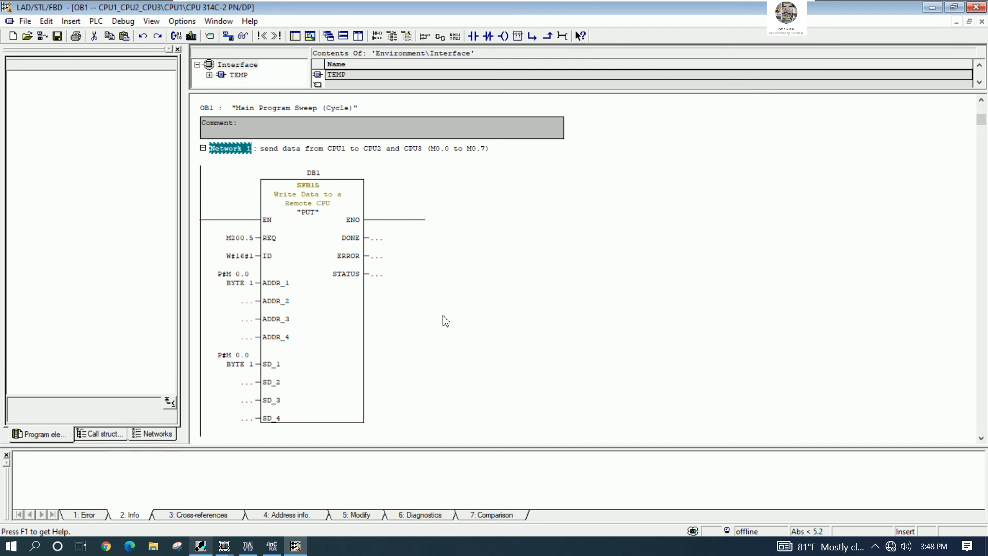
pyautogui.scroll(-10, 446, 321)
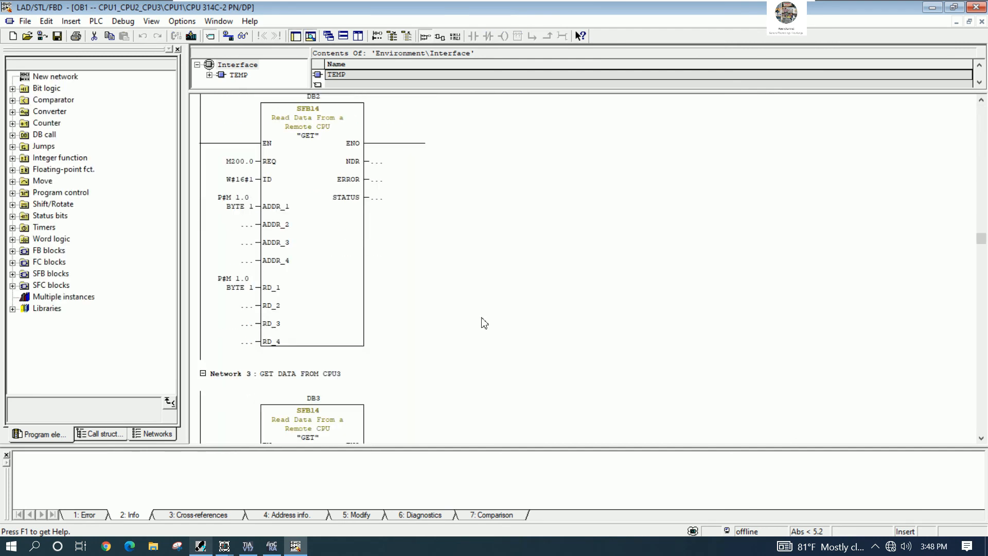
pyautogui.scroll(-7, 484, 322)
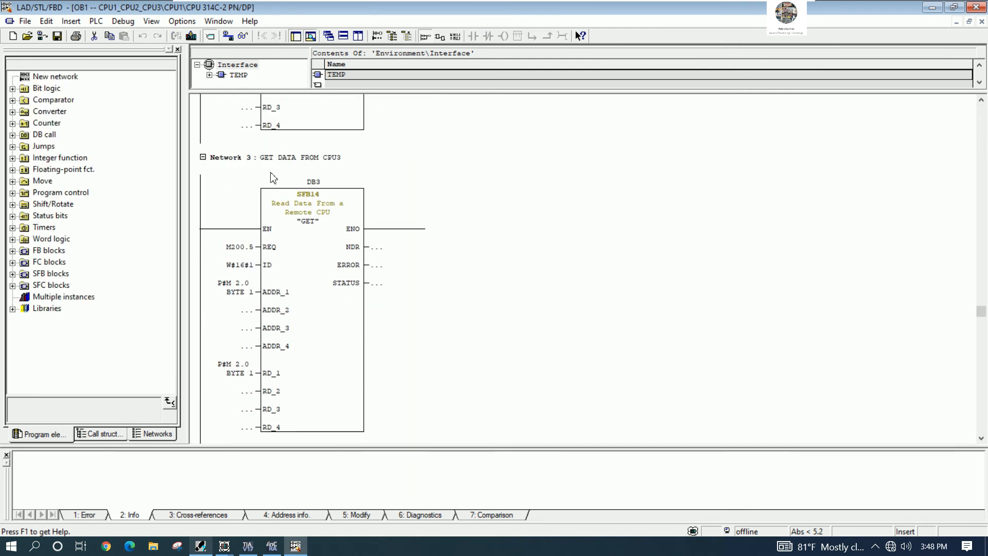
pyautogui.click(230, 158)
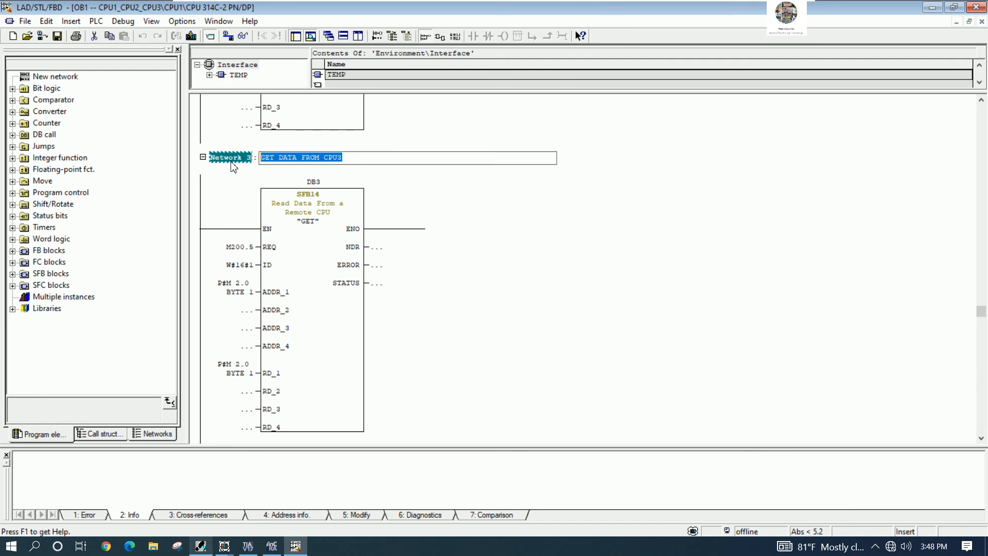
pyautogui.click(235, 289)
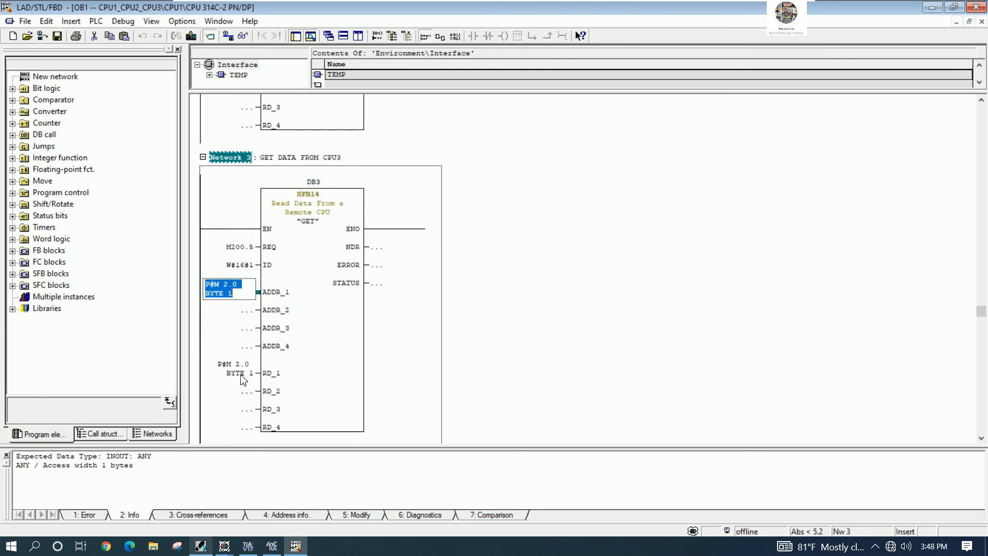
pyautogui.click(230, 376)
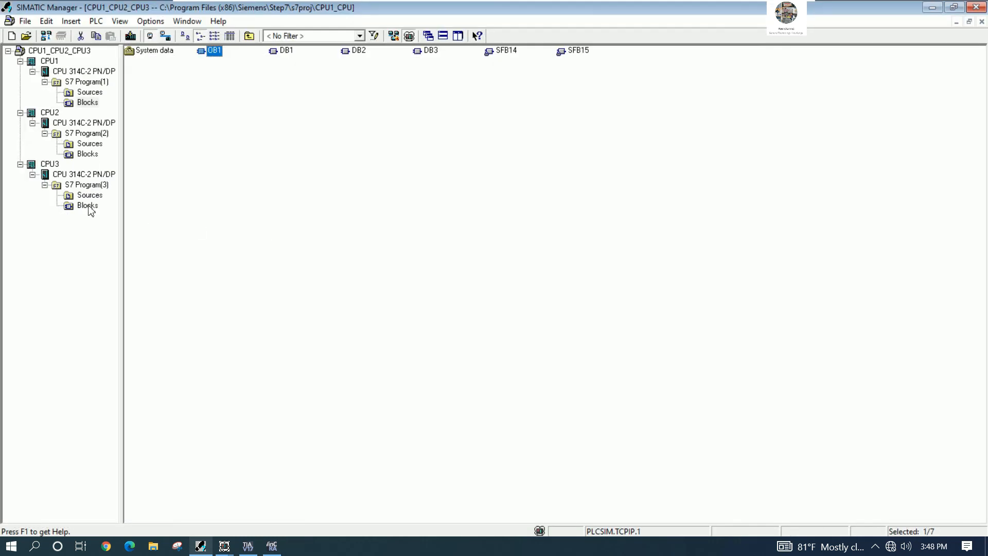
# Open OB1 of CPU2 and examine the Network 3 GET block for CPU3 data, including its ADDR_1 and RD_1 parameters
pyautogui.click(88, 154)
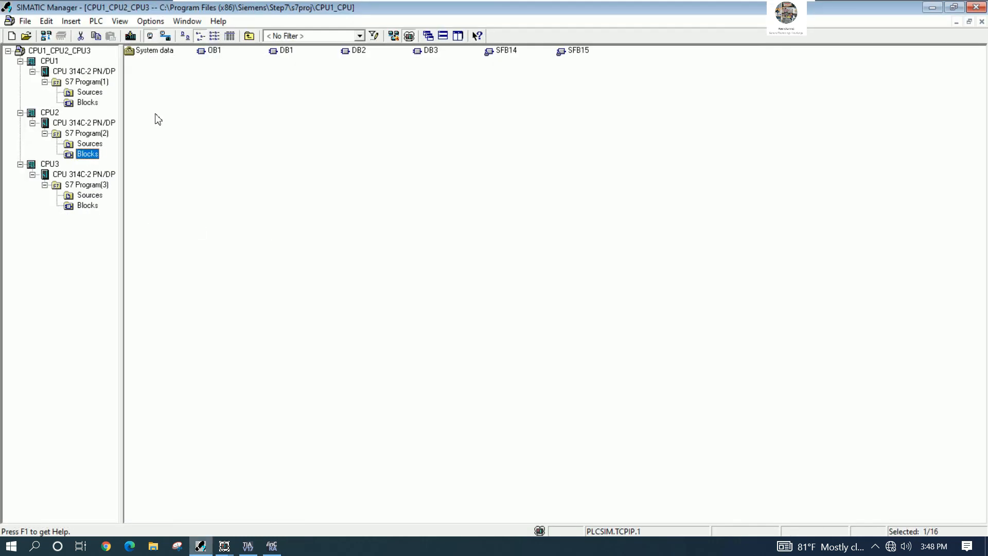
pyautogui.click(209, 53)
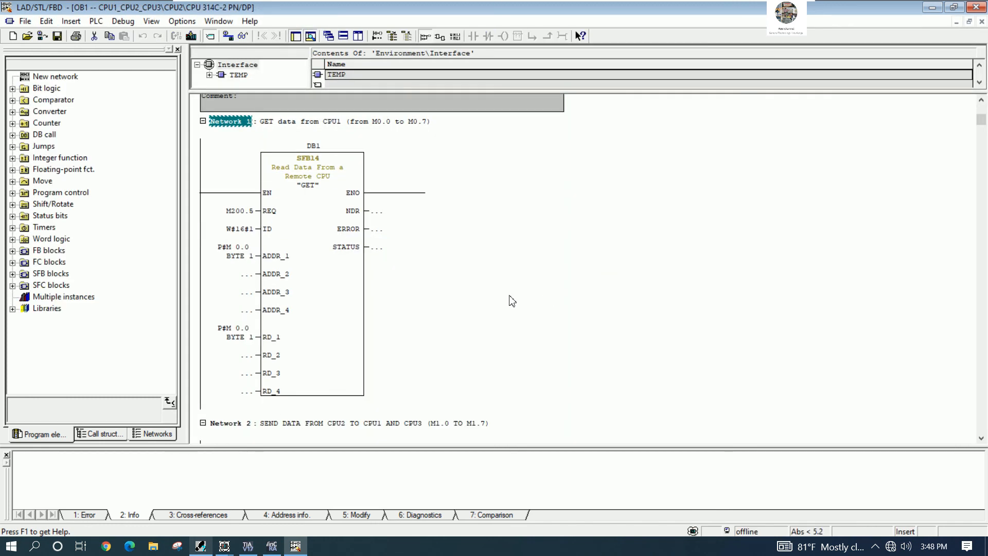
pyautogui.scroll(-10, 512, 301)
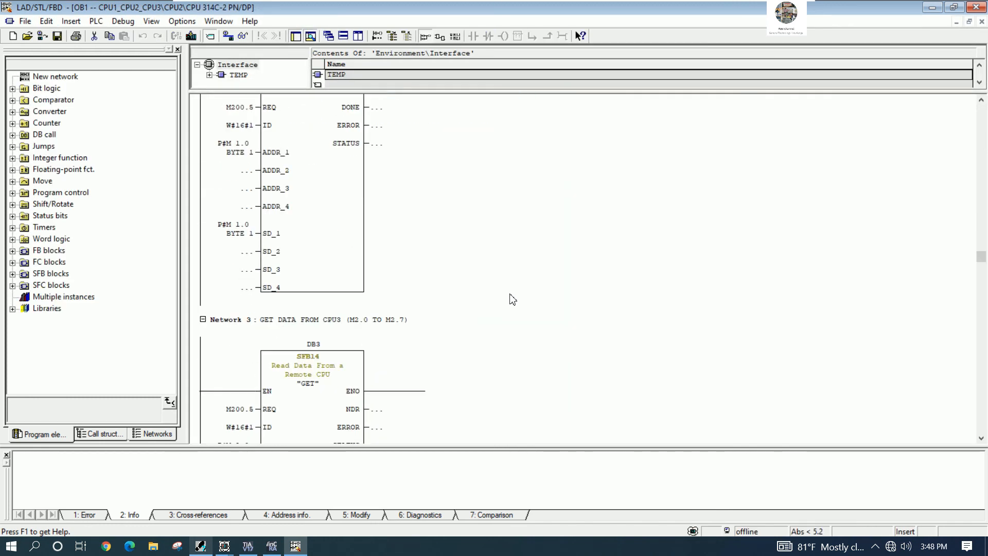
pyautogui.scroll(-5, 512, 299)
pyautogui.click(276, 157)
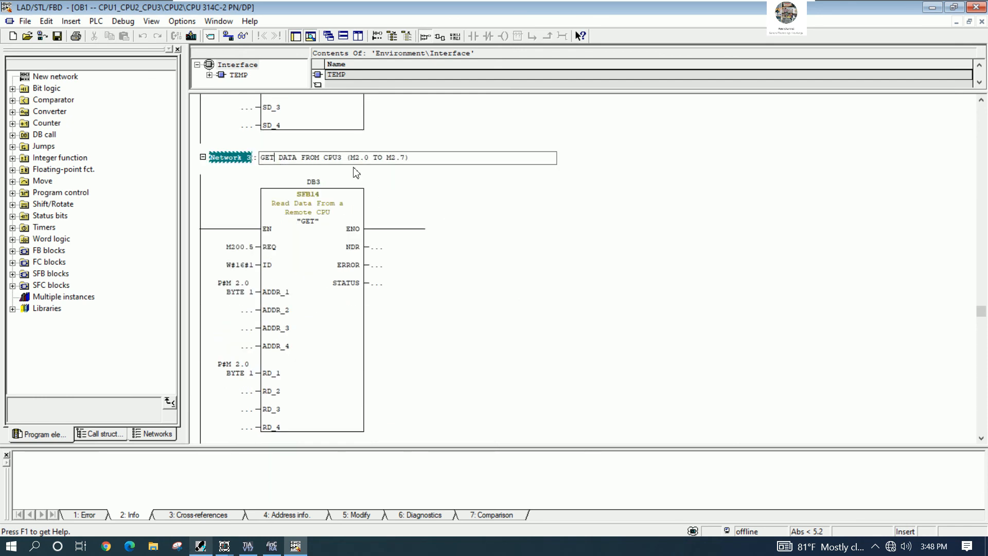
pyautogui.moveTo(422, 169); pyautogui.dragTo(256, 171)
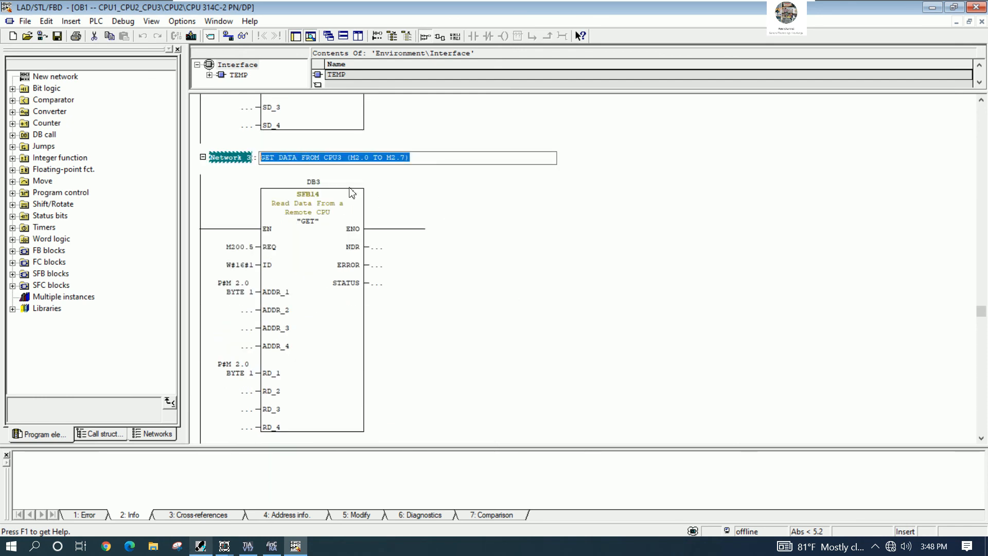
pyautogui.click(507, 246)
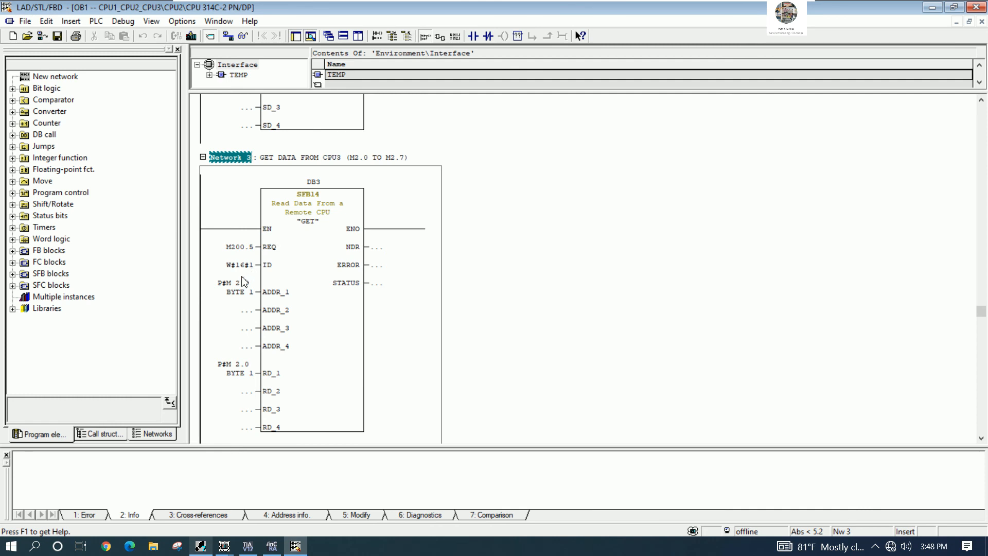
pyautogui.click(233, 292)
pyautogui.click(243, 377)
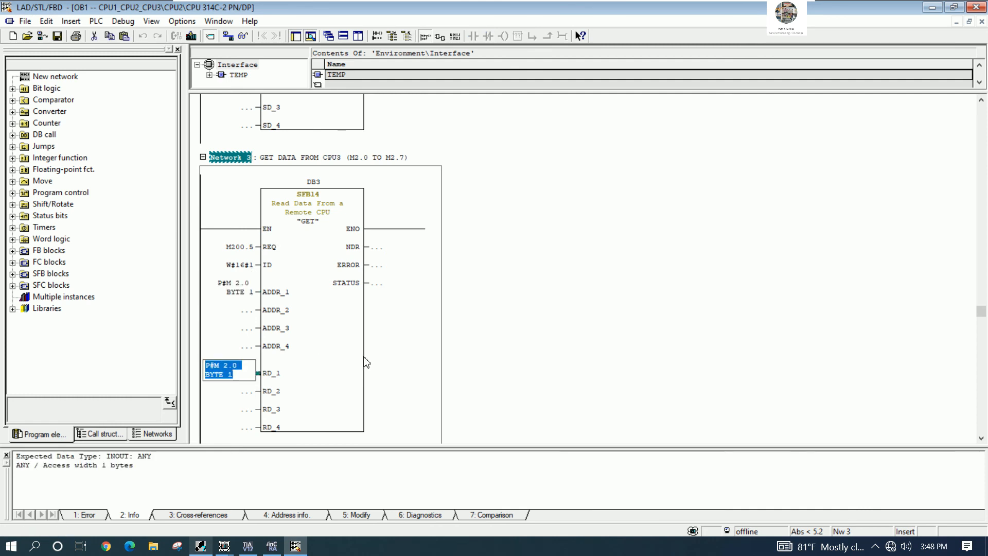
pyautogui.click(977, 7)
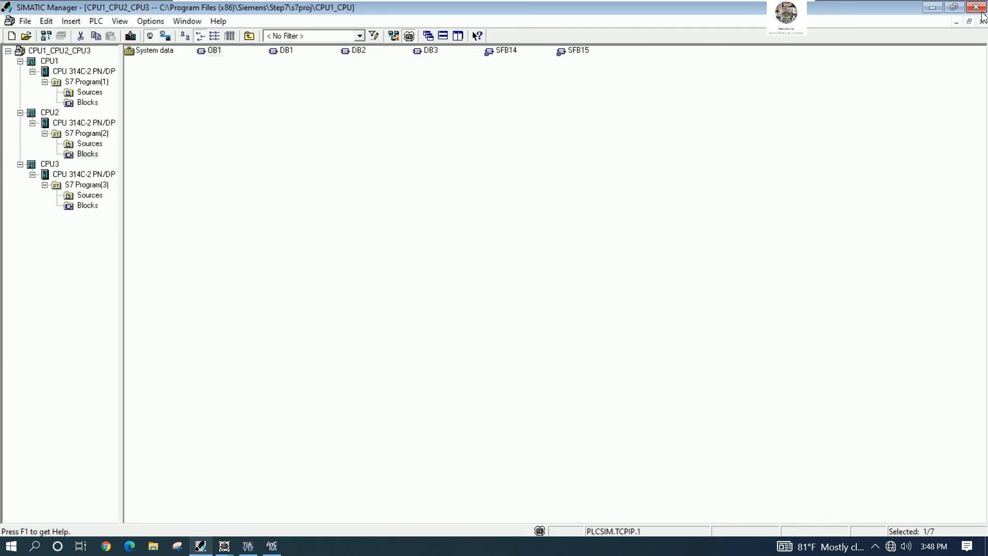
pyautogui.click(367, 195)
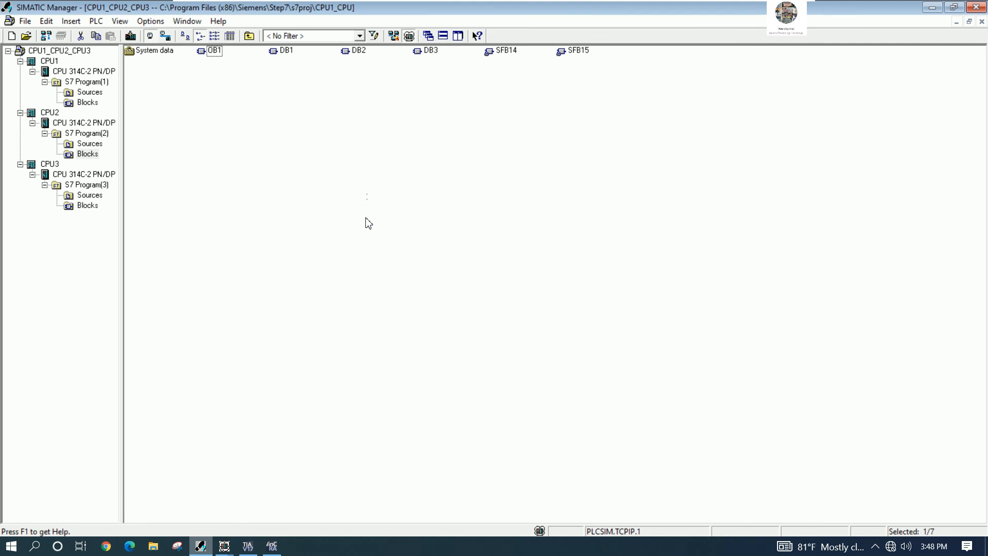
# Restore the three minimized S7-PLCSIM windows over SIMATIC Manager
pyautogui.click(222, 551)
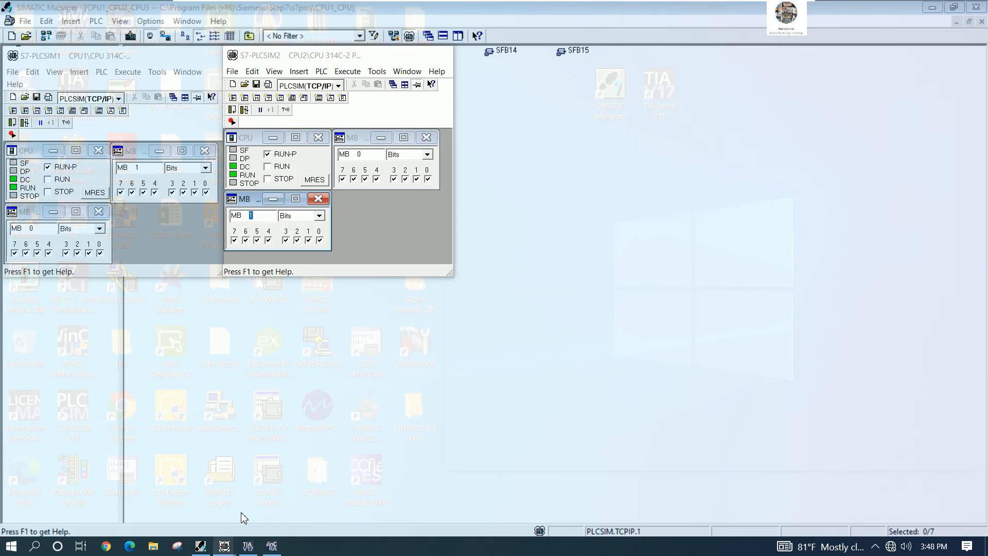
pyautogui.click(243, 514)
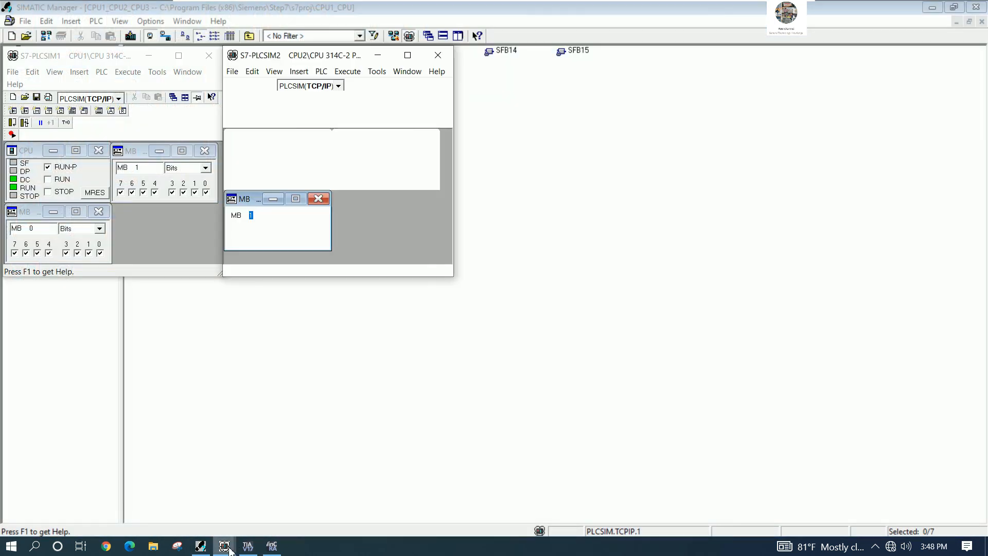
pyautogui.moveTo(229, 550)
pyautogui.click(311, 512)
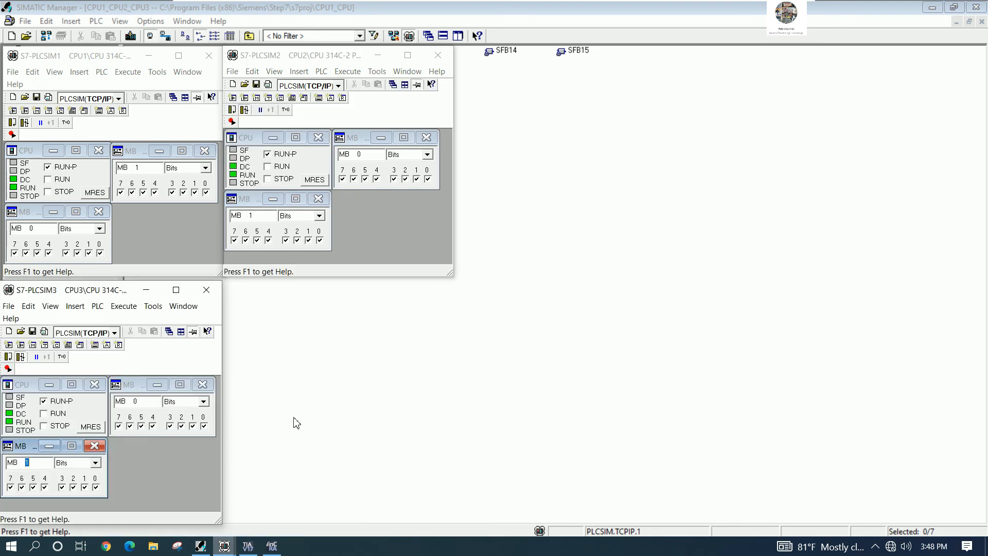
# Add a byte window to S7-PLCSIM1, enlarge the simulator window to fit it, and set the byte address to MB 2
pyautogui.click(13, 110)
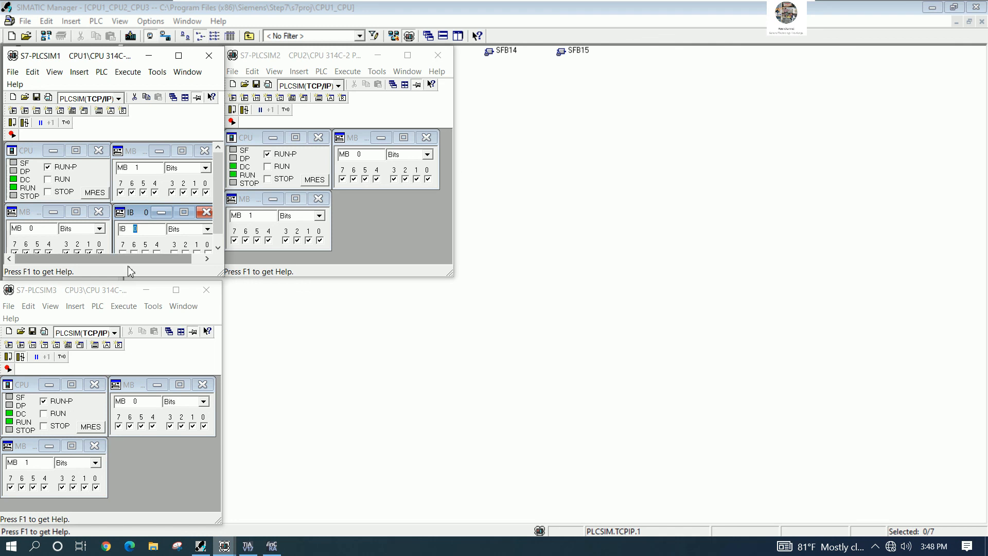
pyautogui.moveTo(129, 278); pyautogui.dragTo(129, 284)
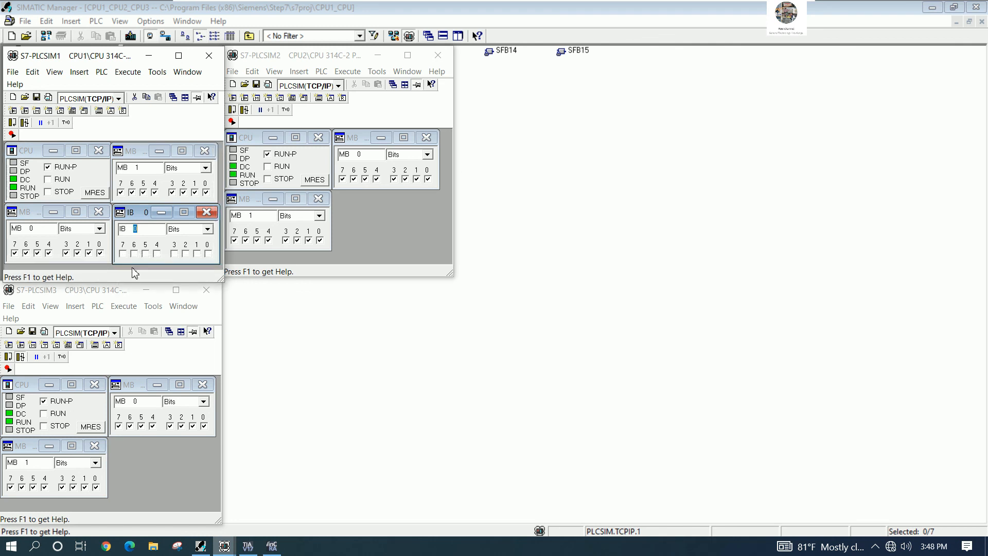
pyautogui.click(124, 230)
pyautogui.write('m')
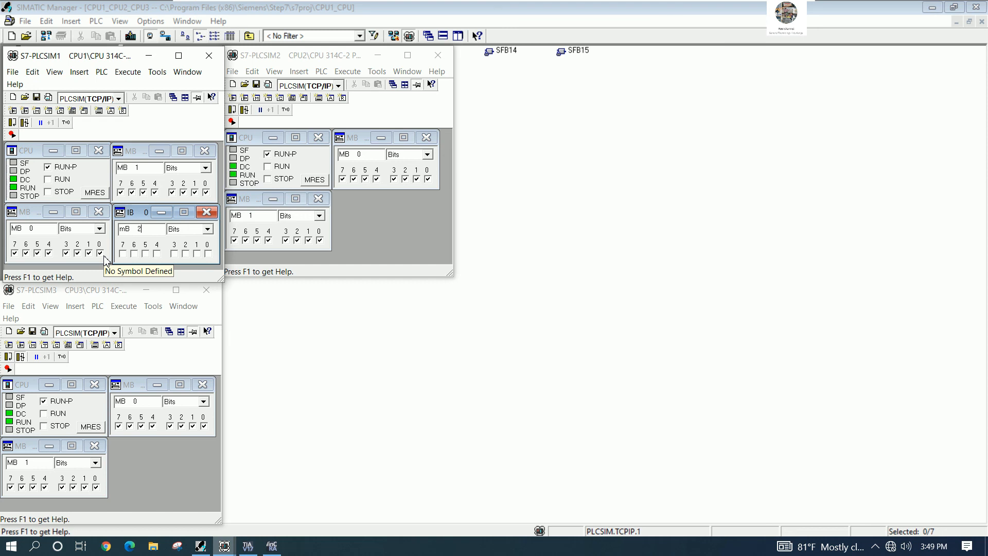
pyautogui.press('Return')
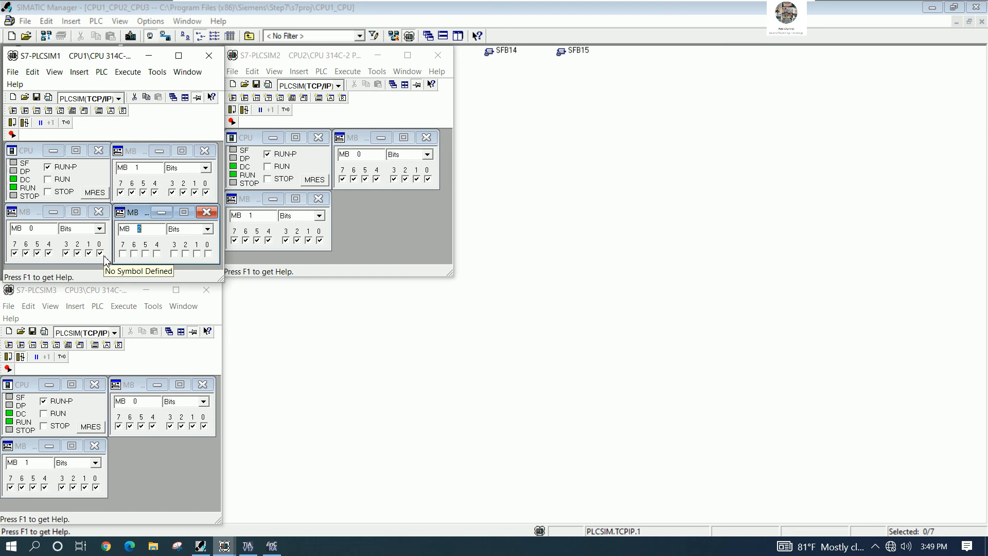
# Add a byte window to S7-PLCSIM2 and set its address to MB 2
pyautogui.click(231, 99)
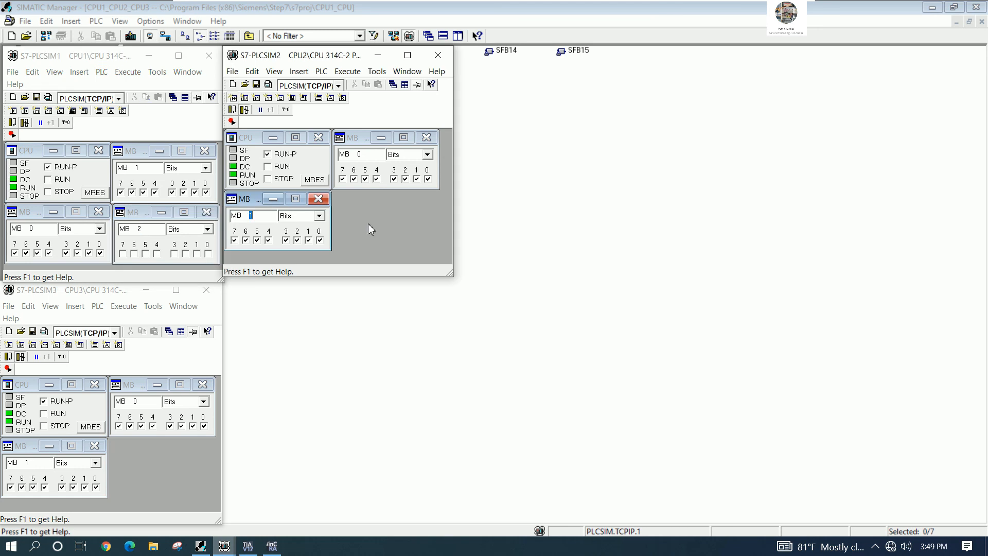
pyautogui.click(342, 216)
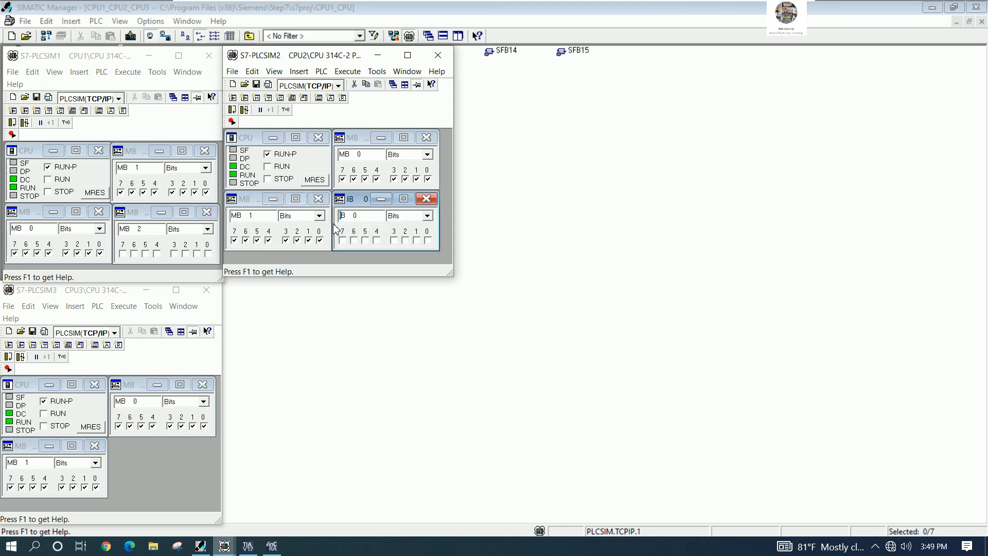
pyautogui.write('m')
# Add a byte window to S7-PLCSIM3 and set its address to MB 2
pyautogui.click(8, 344)
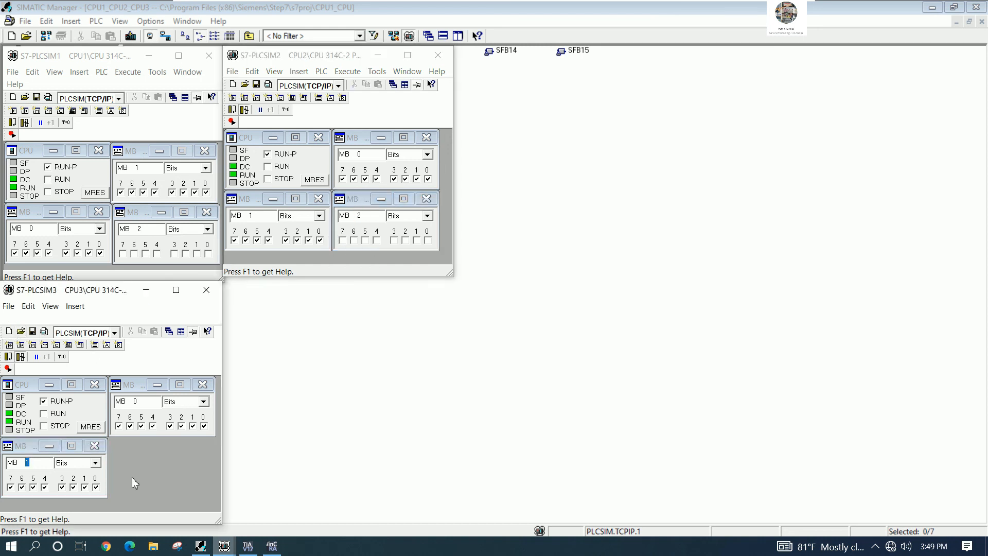
pyautogui.moveTo(118, 463); pyautogui.dragTo(108, 467)
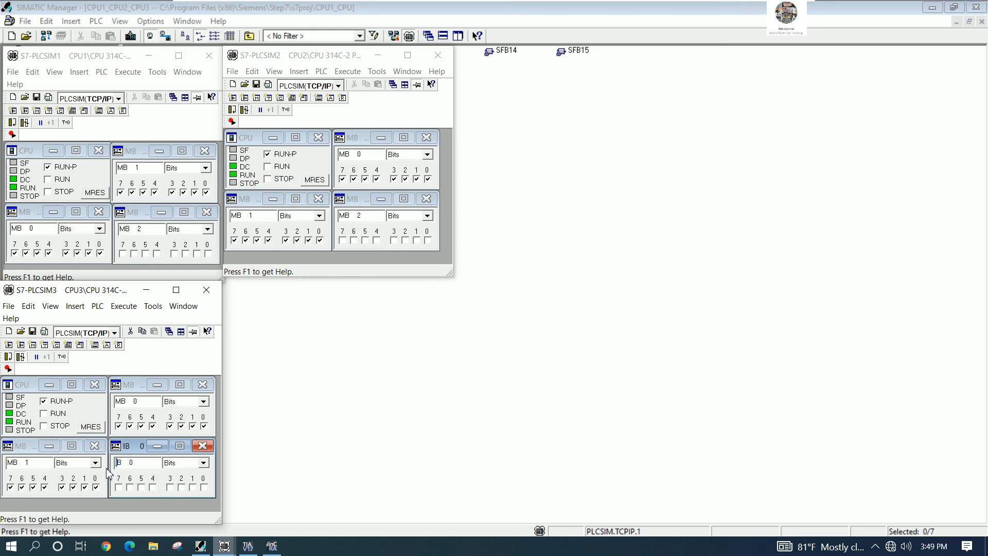
pyautogui.write('m')
pyautogui.write('2')
pyautogui.press('Return')
# Bring up the WinCC Runtime Advanced HMI and switch on bits B1 through B8 in the DATA PLC3 group
pyautogui.click(272, 545)
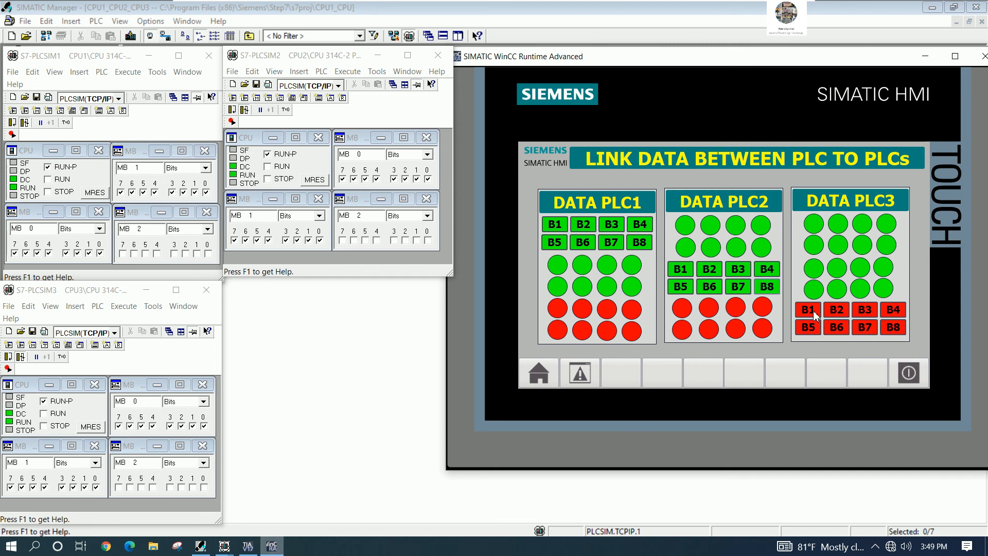
pyautogui.click(814, 313)
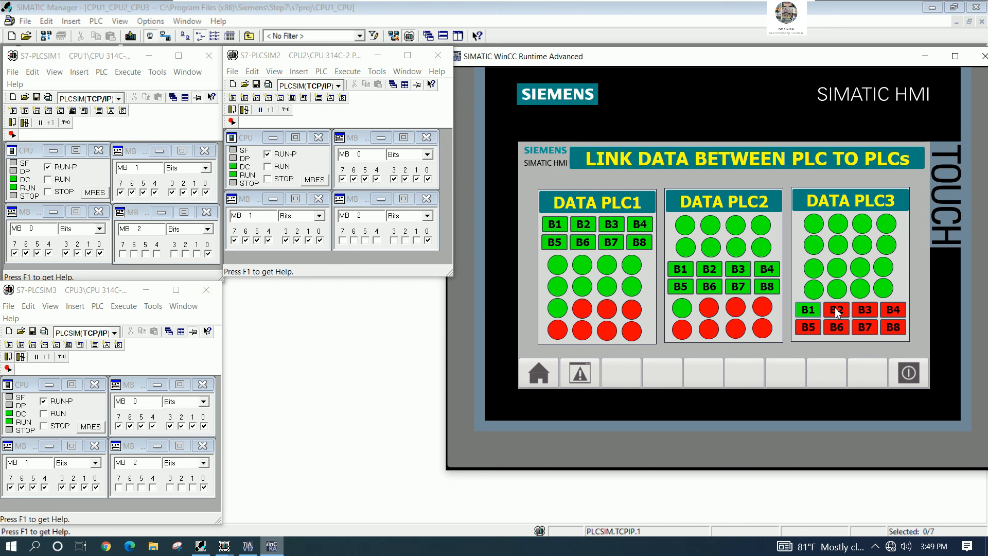
pyautogui.click(836, 311)
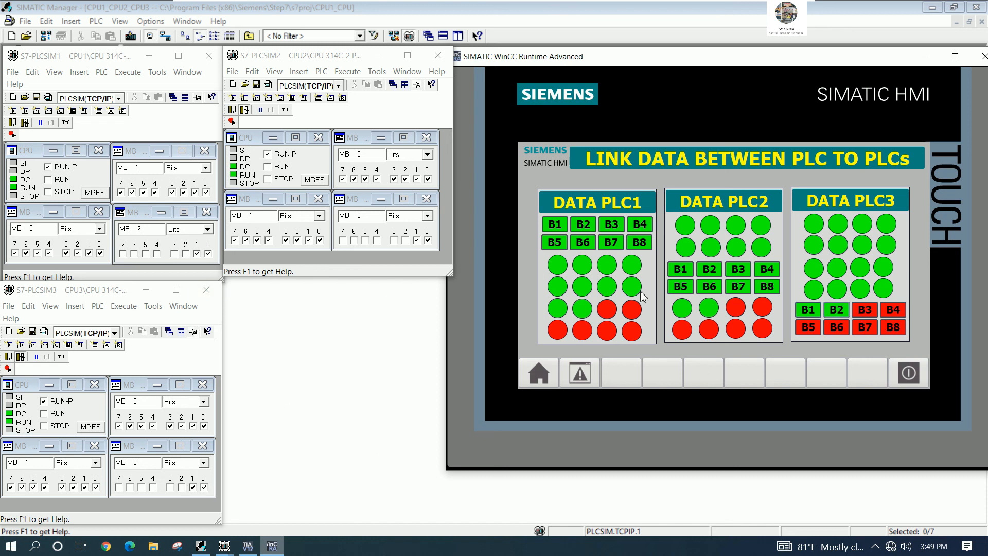
pyautogui.click(870, 315)
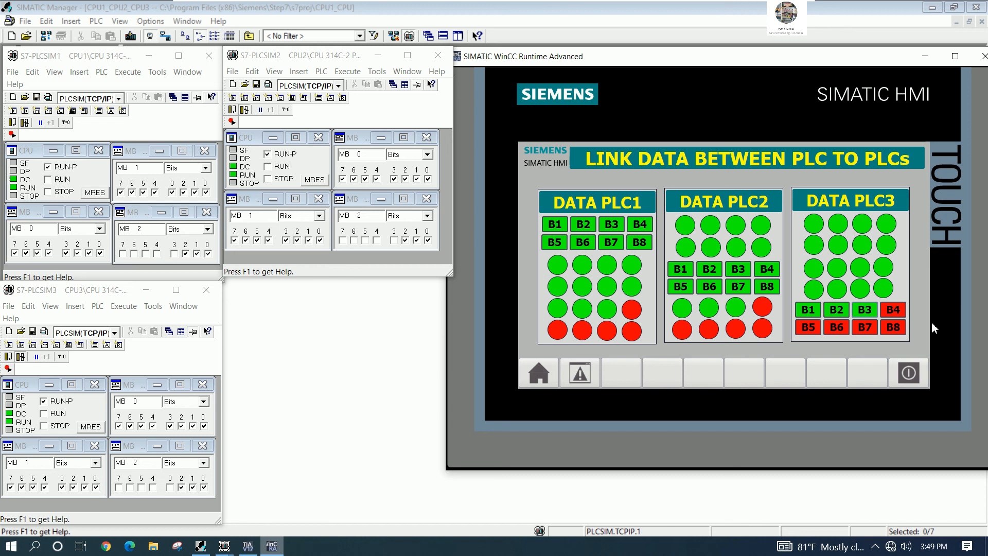
pyautogui.click(900, 318)
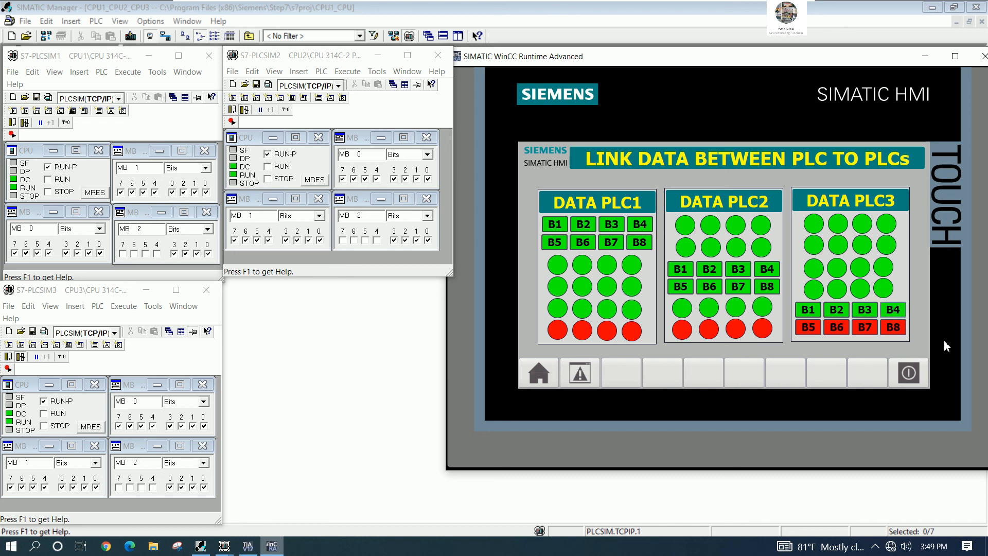
pyautogui.click(814, 331)
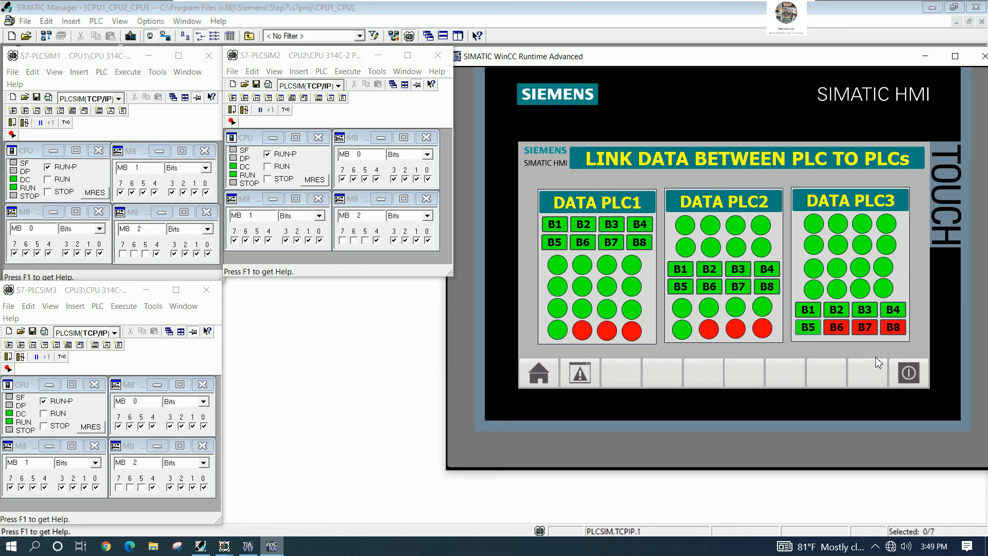
pyautogui.click(837, 329)
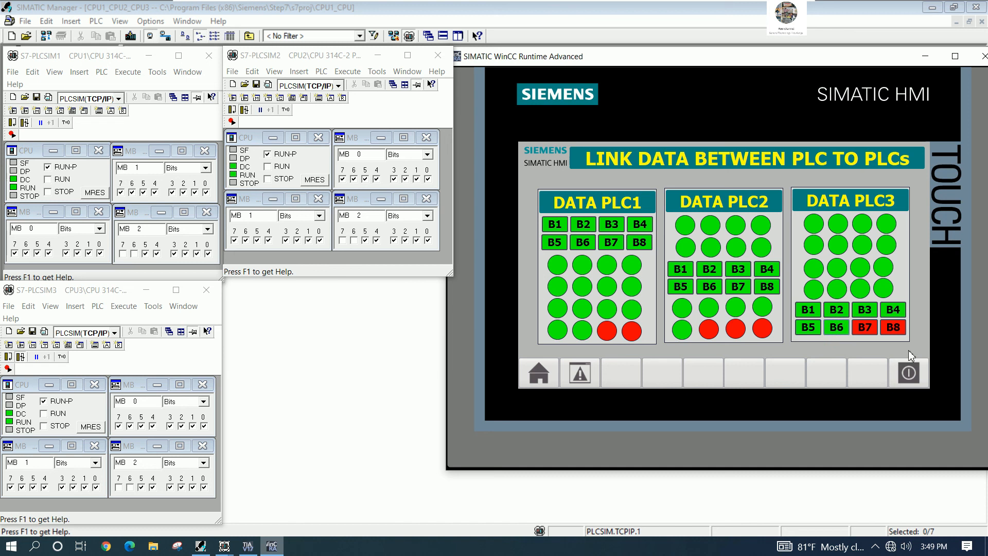
pyautogui.click(868, 330)
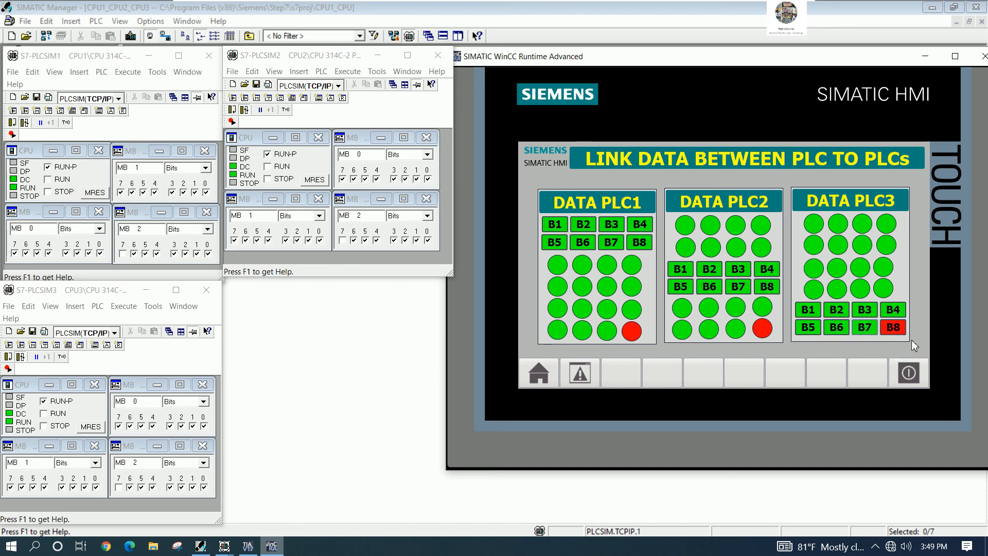
pyautogui.click(898, 331)
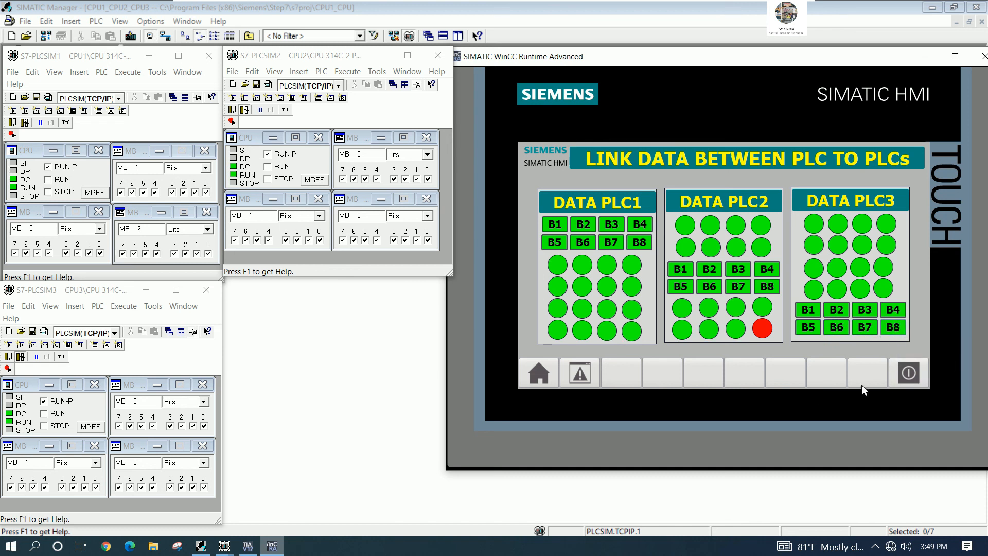